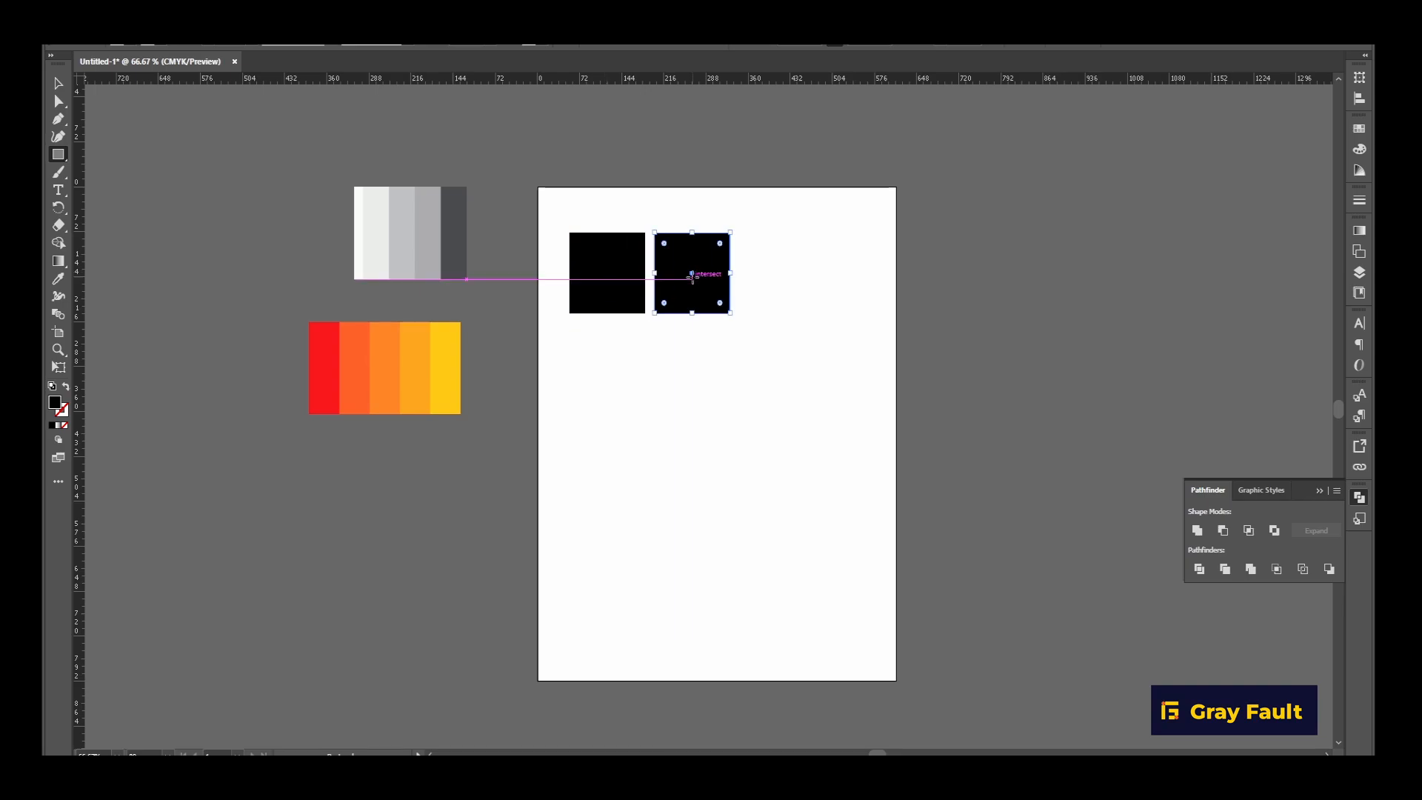
Move both black squares together to the right, toward the middle of the artboard.
left_click(59, 83)
left_click_drag(615, 213, 755, 339)
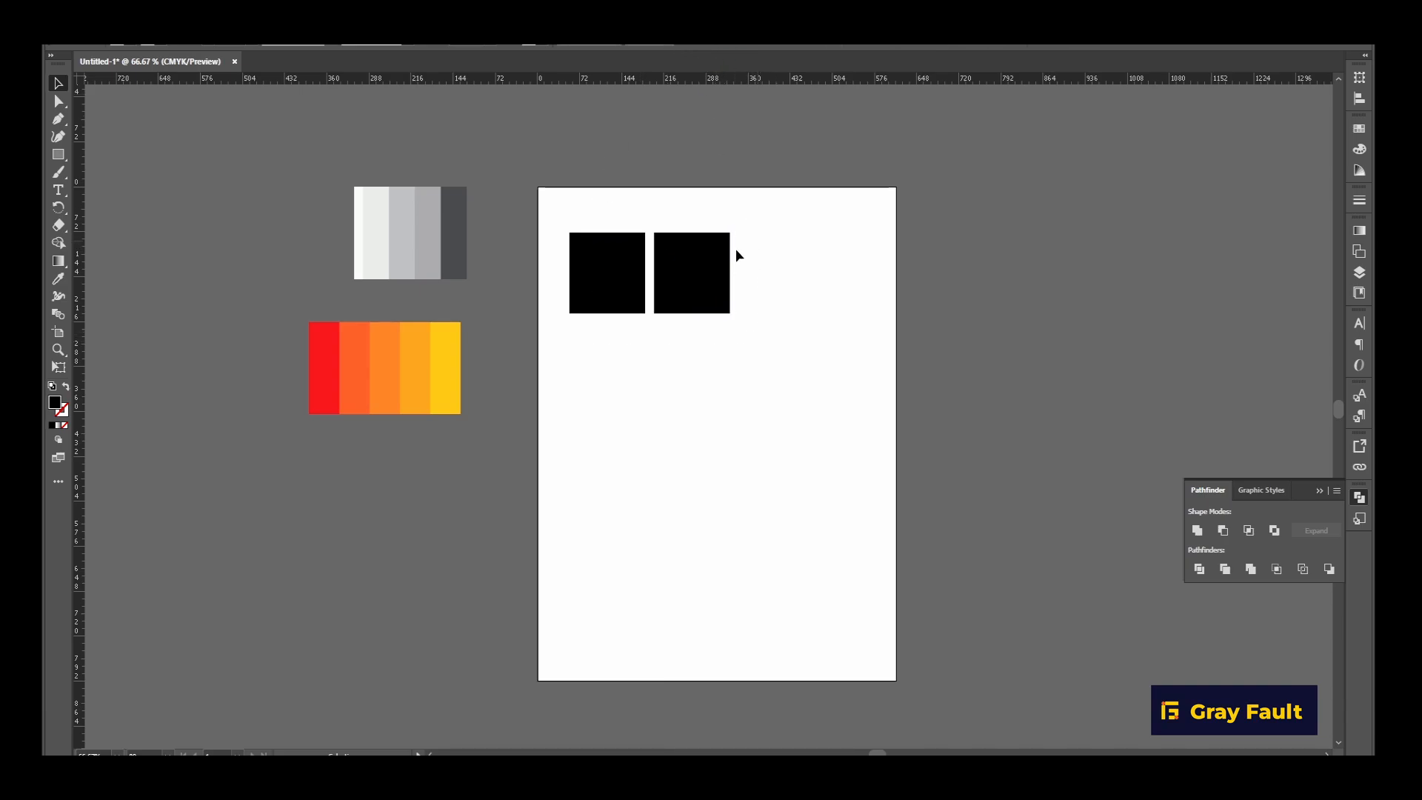
left_click_drag(692, 289, 738, 288)
Make a reflected copy of the two squares across the horizontal axis.
right_click(738, 288)
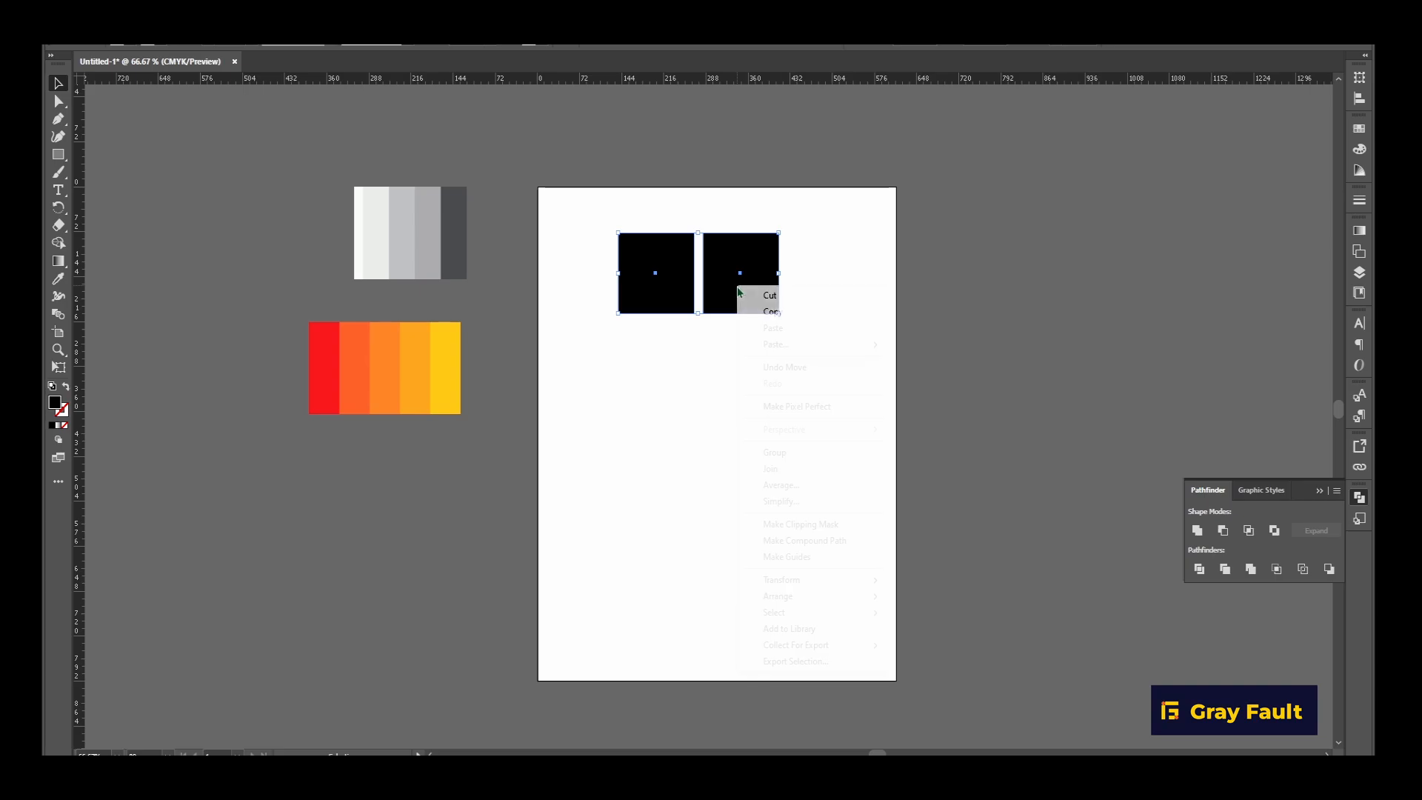
mouse_move(798, 581)
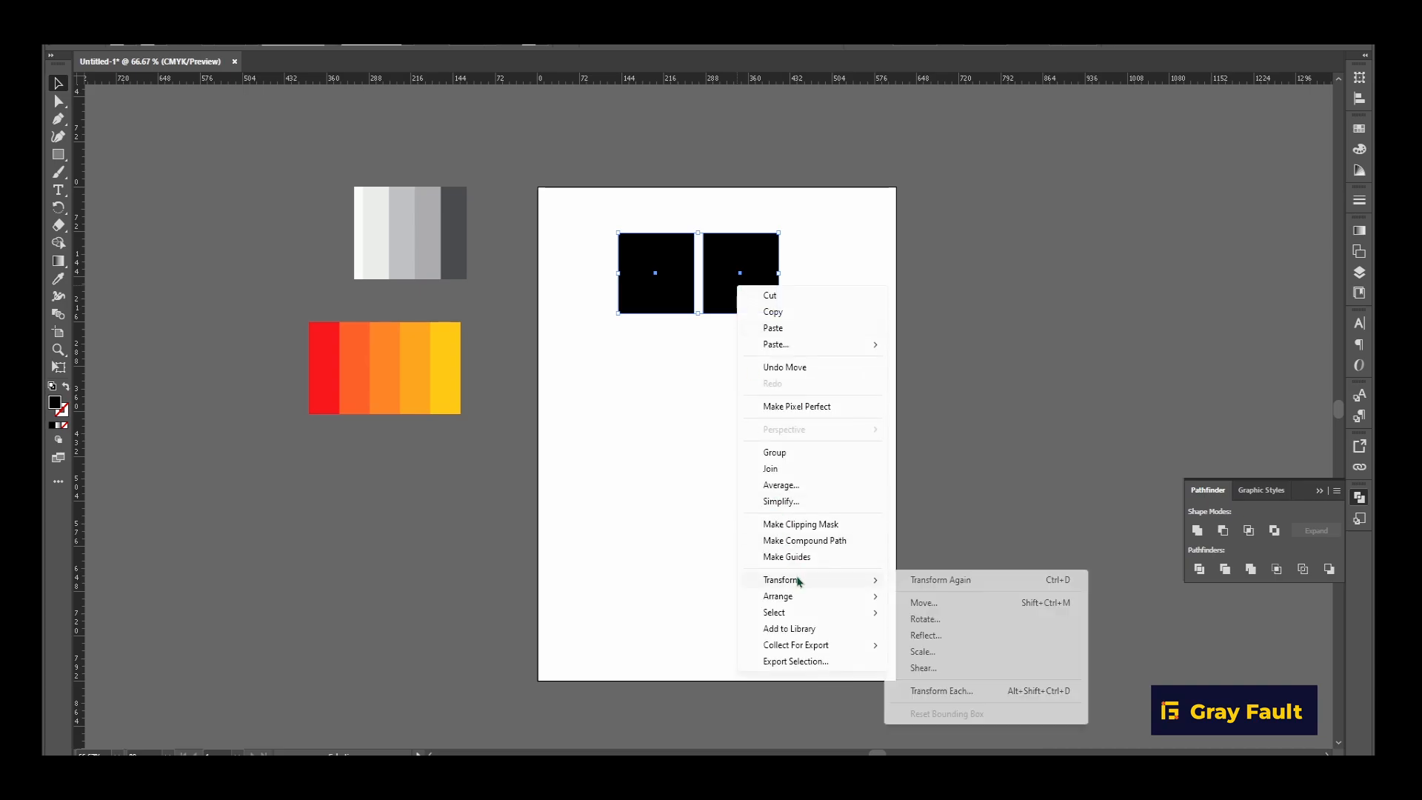
left_click(926, 636)
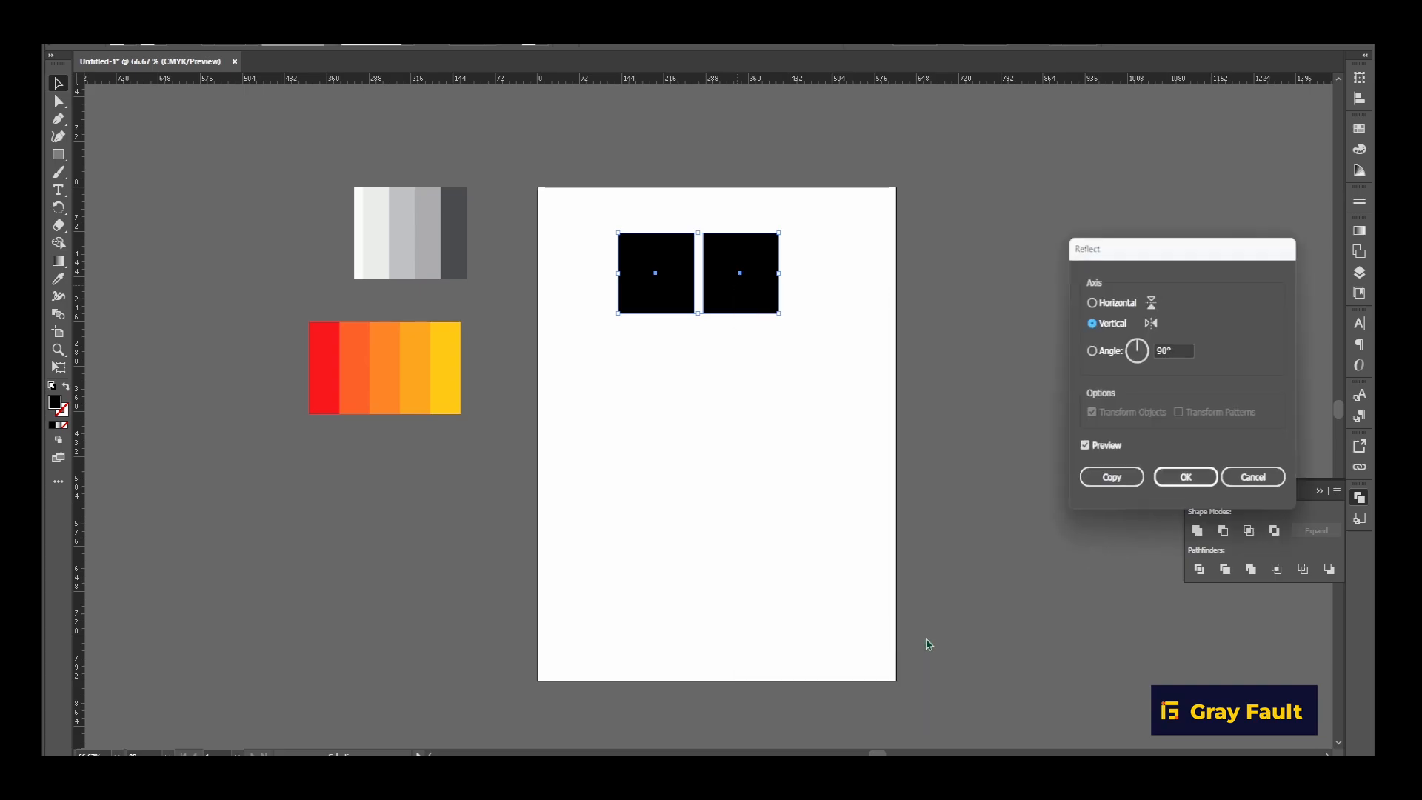
left_click(1135, 309)
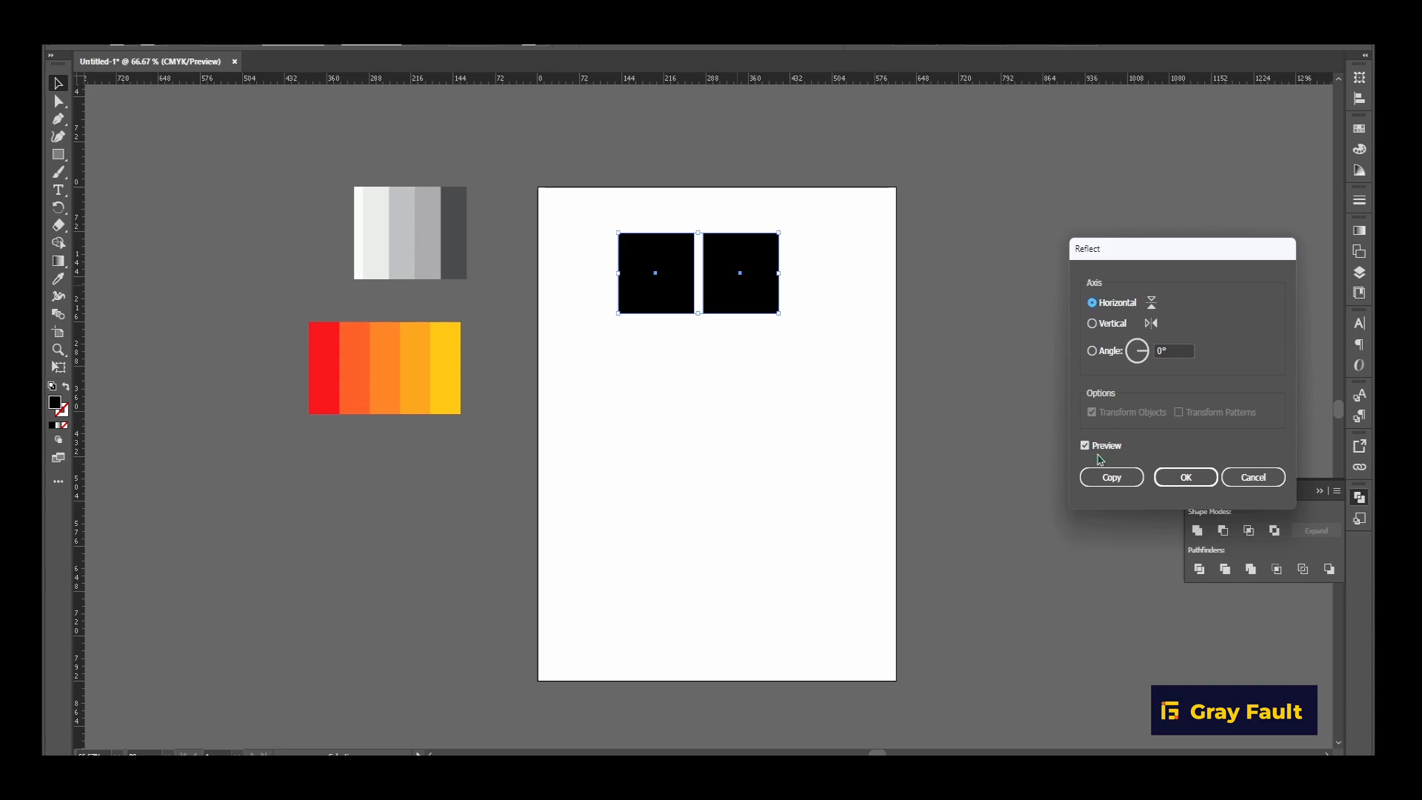
left_click(1108, 480)
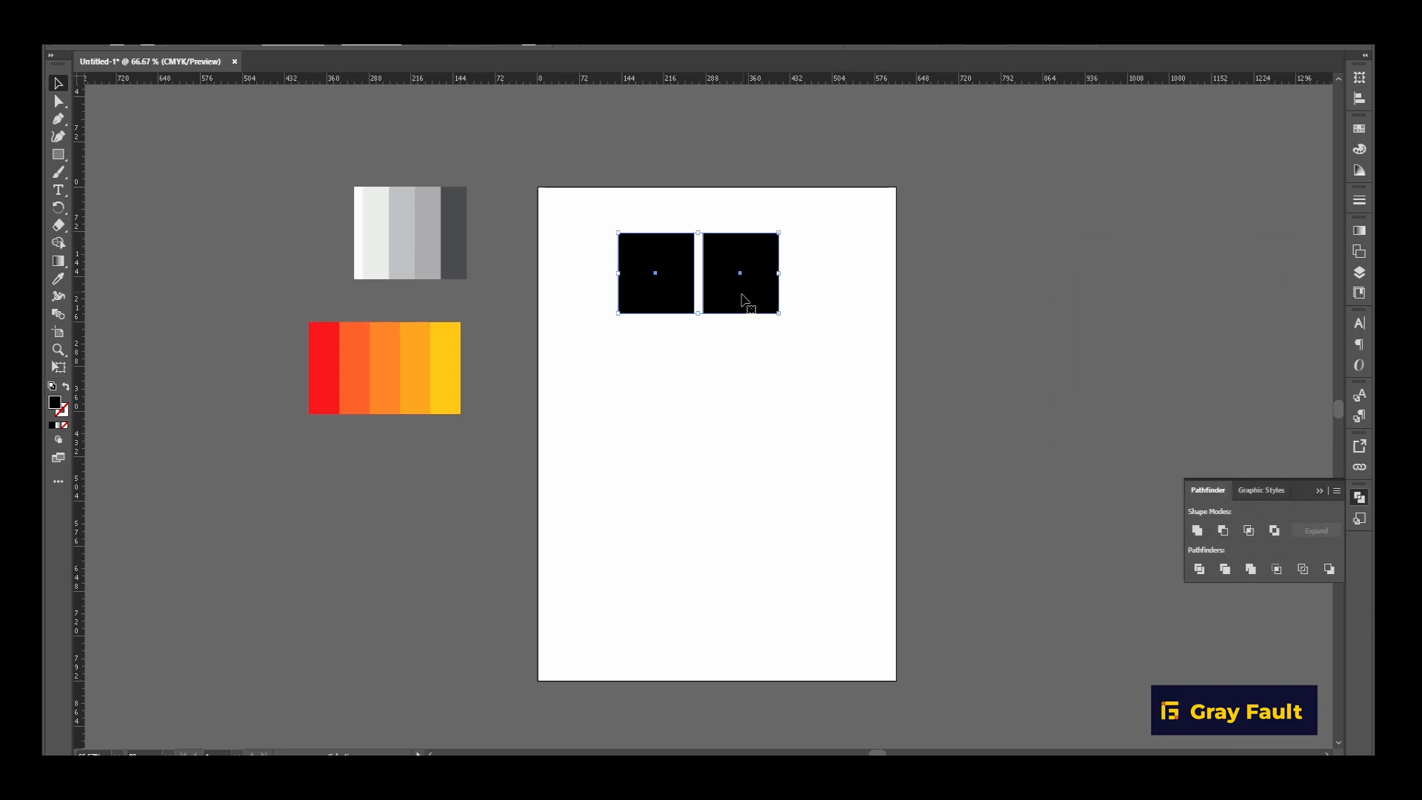
Move the copied pair of squares straight down by 142.75 pt to form a two-by-two grid with narrow gaps.
left_click(742, 295, "shift")
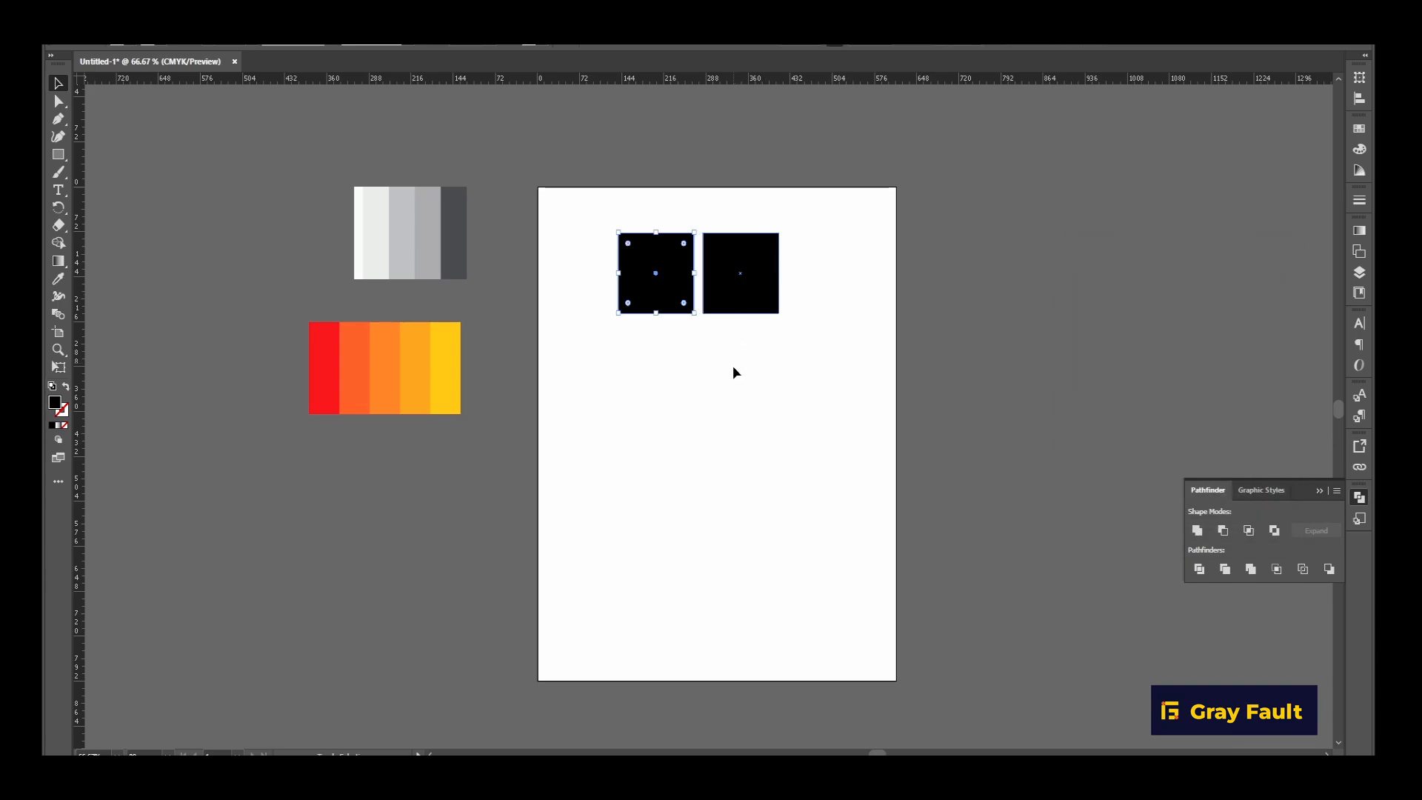
left_click(737, 281)
left_click(678, 290, "shift")
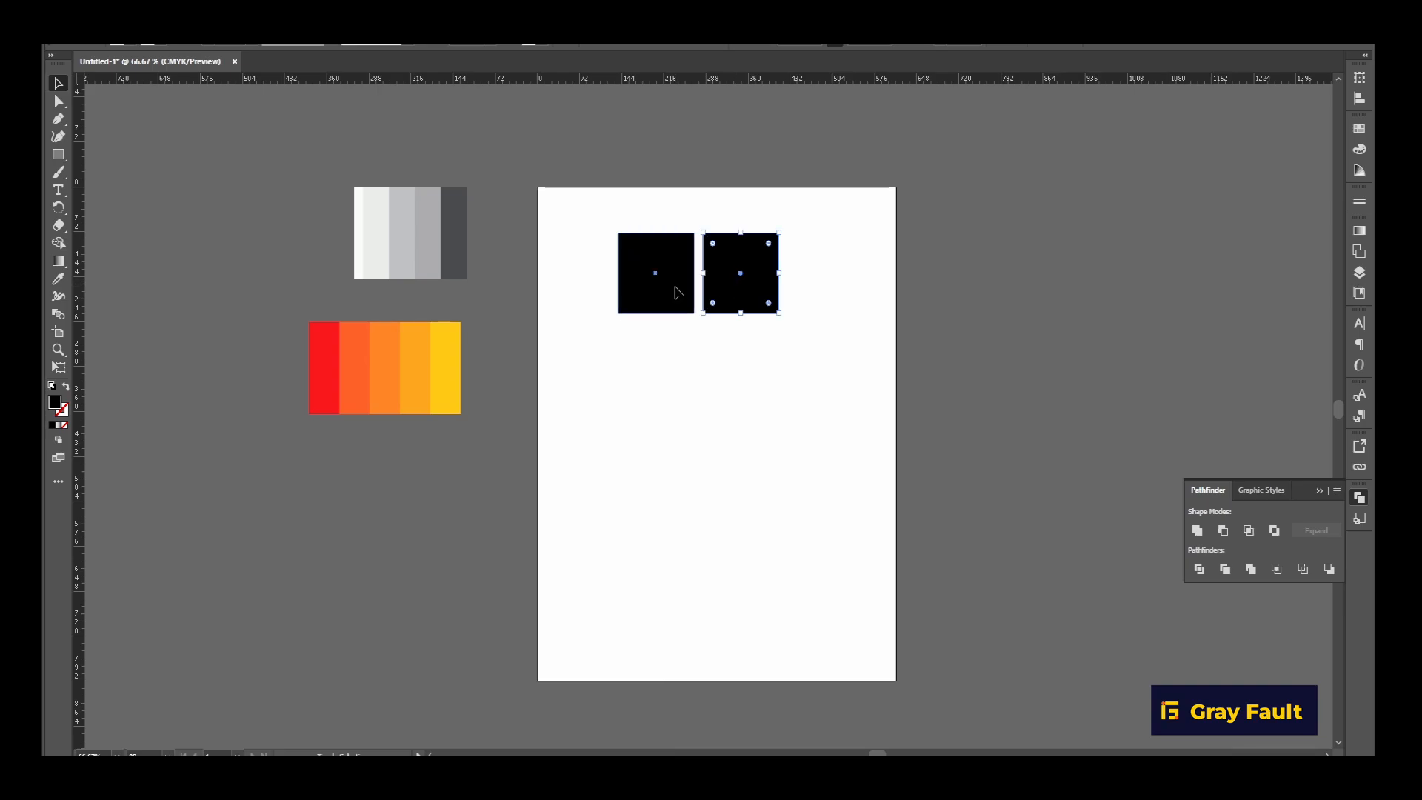
left_click(754, 299, "shift")
left_click(749, 290)
left_click(667, 277, "shift")
left_click_drag(767, 298, 768, 385)
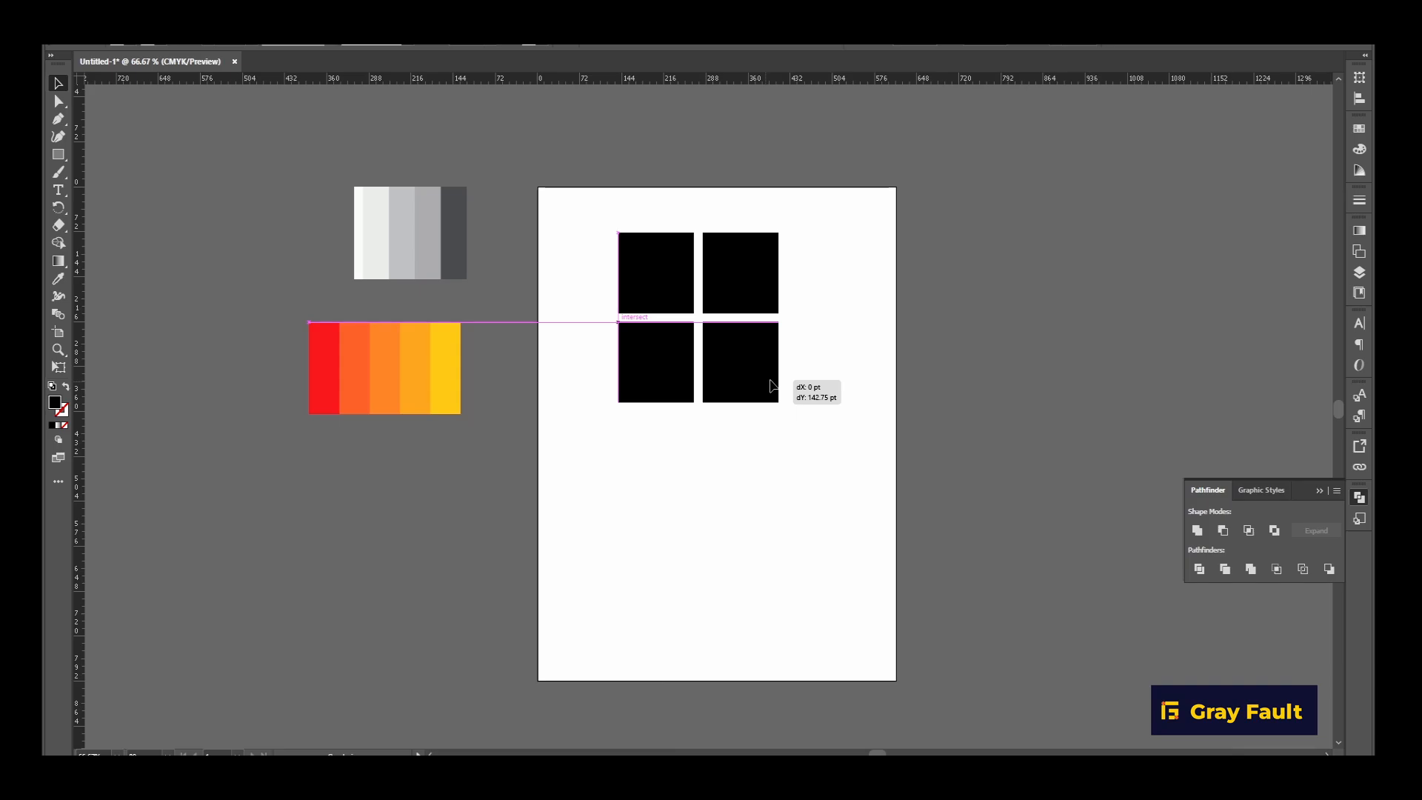
left_click_drag(770, 385, 770, 386)
left_click(855, 359)
Draw a black circle about 121 pt in diameter below the squares and place a duplicate at the artboard's right edge.
left_click(57, 154)
left_click_drag(57, 155, 97, 173)
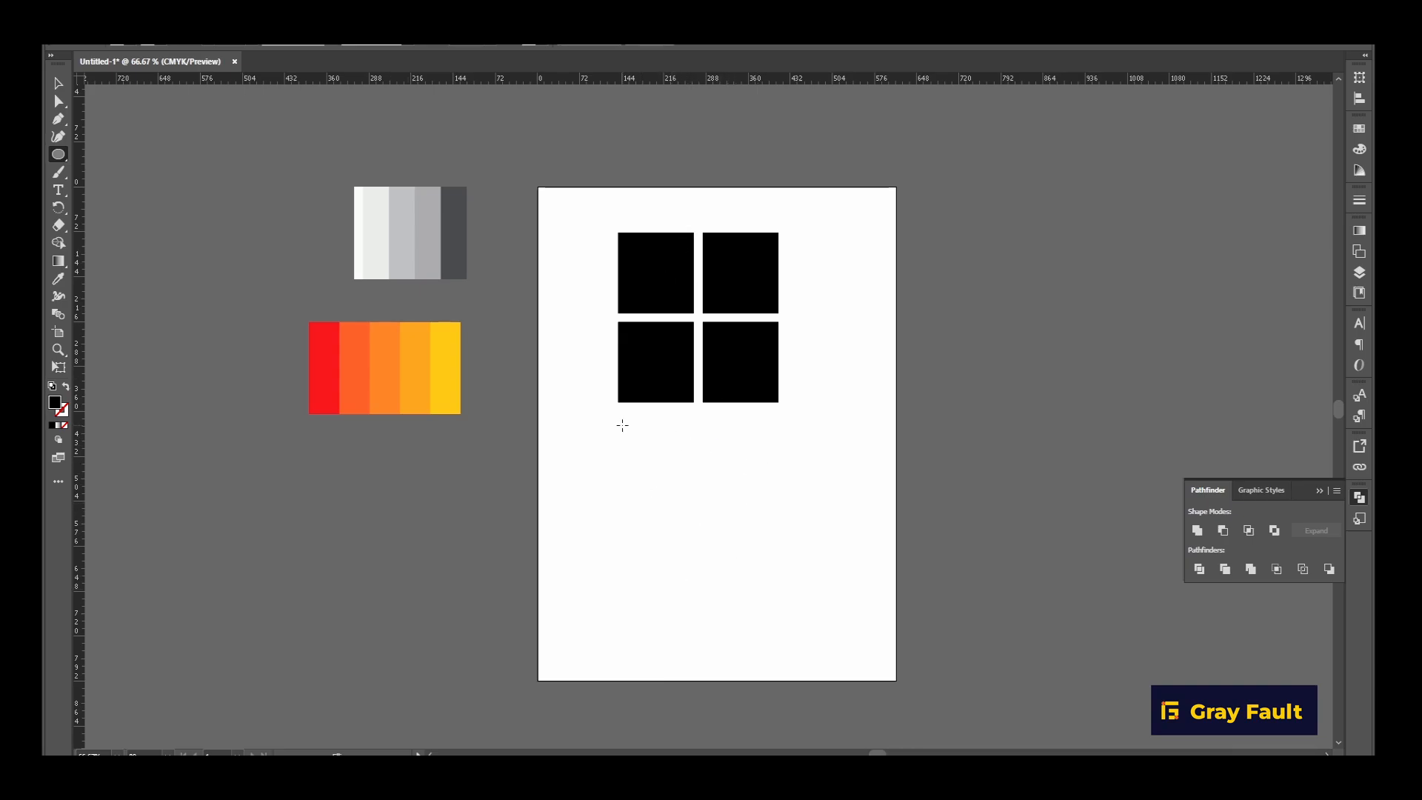
left_click_drag(622, 425, 677, 500)
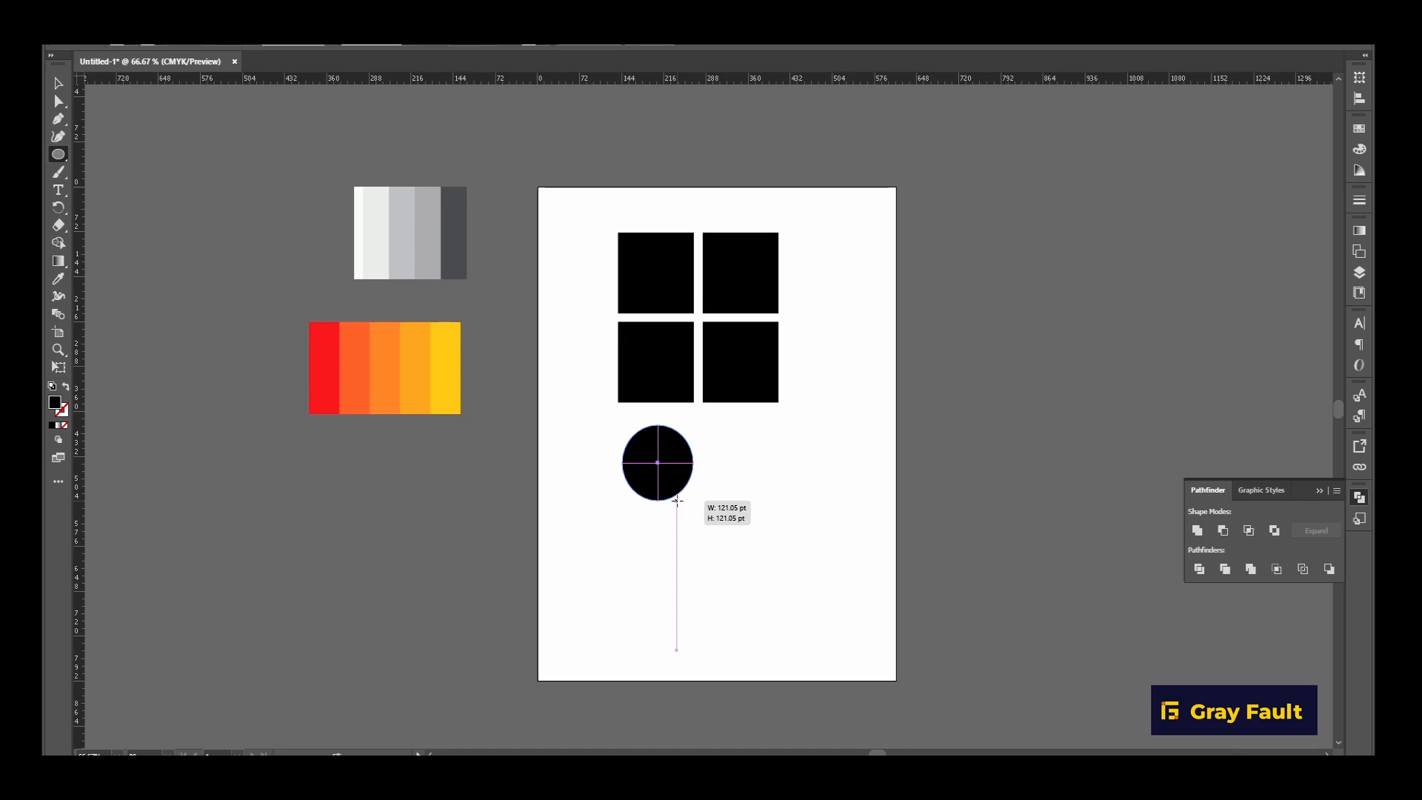
left_click_drag(677, 501, 678, 503)
key("v")
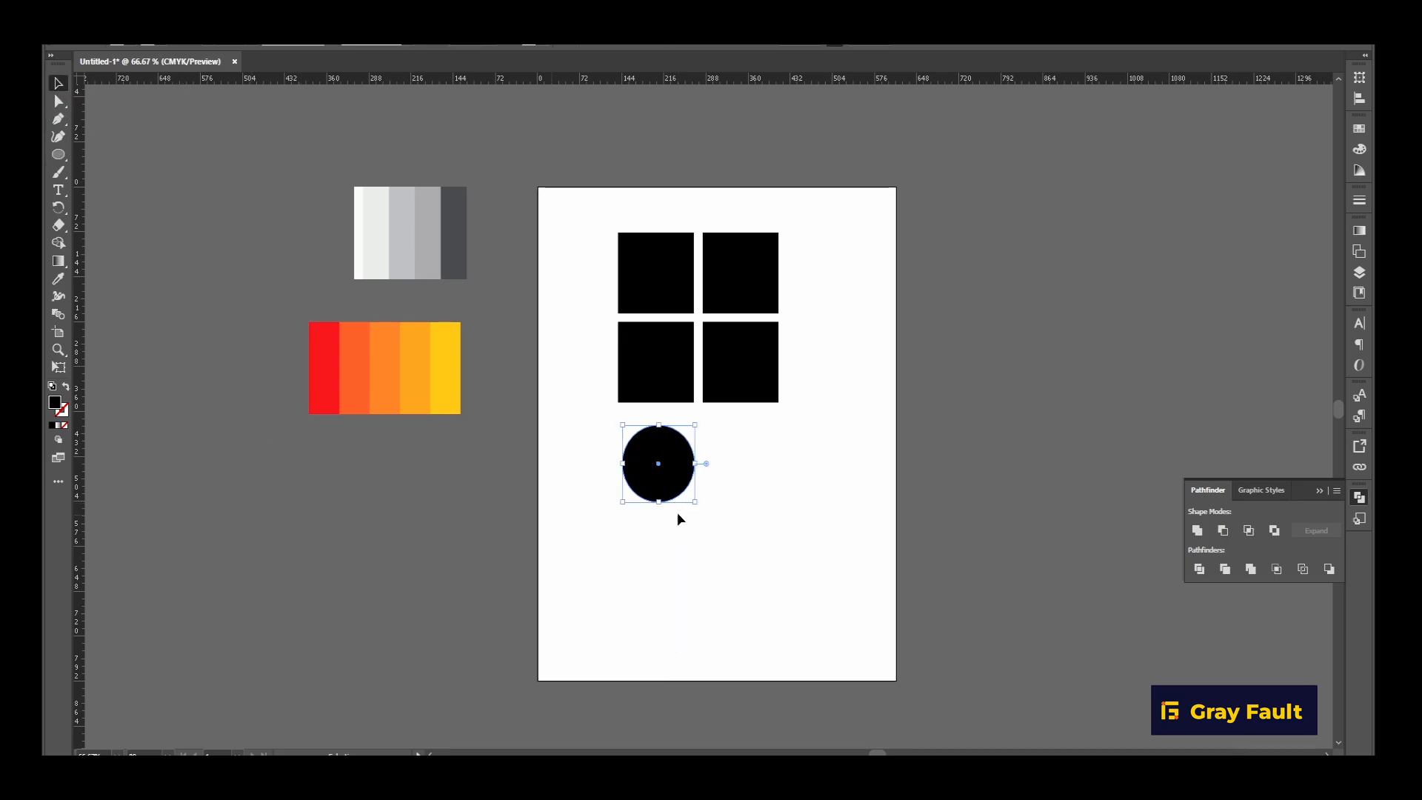
left_click_drag(664, 469, 904, 485)
Group the four black squares.
left_click_drag(553, 162, 763, 400)
right_click(762, 377)
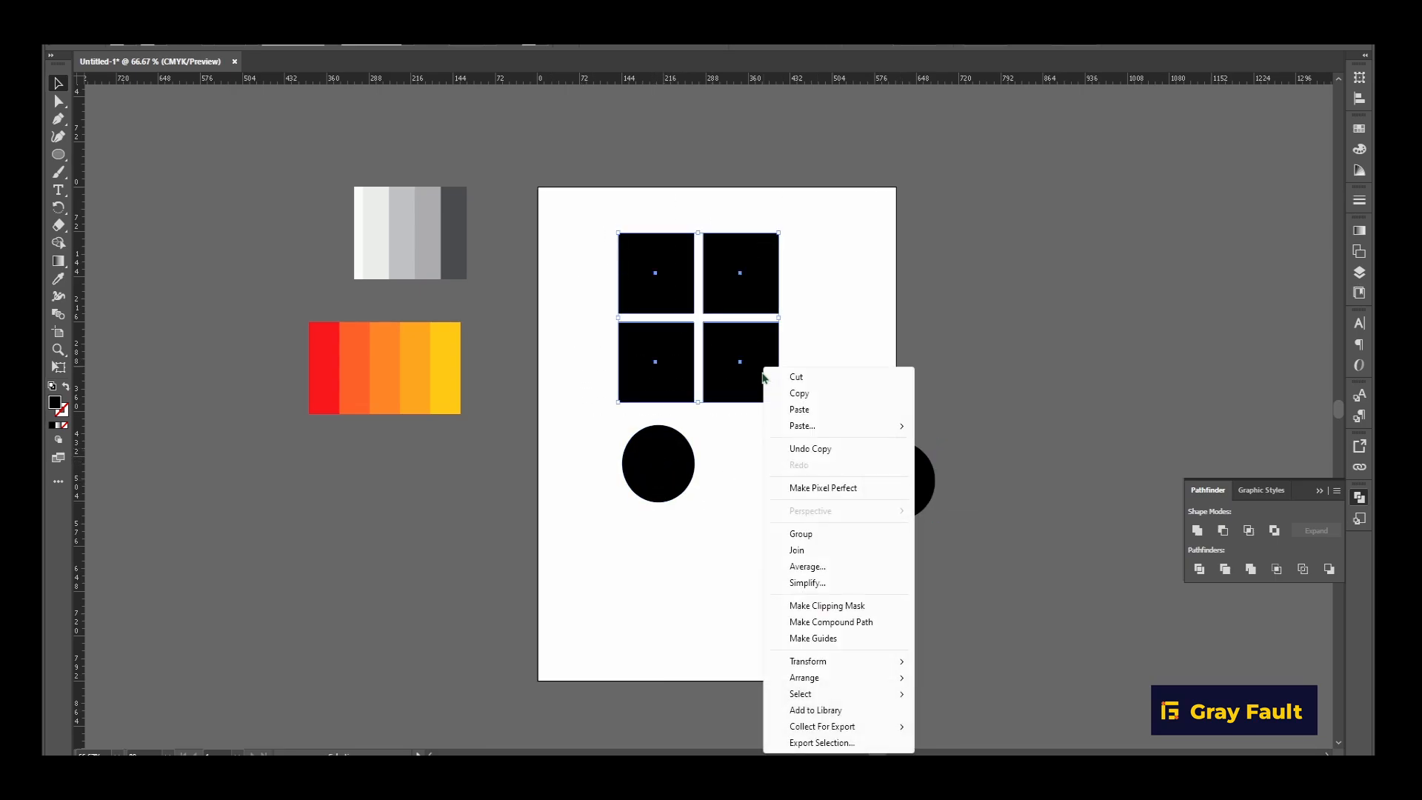
left_click(807, 533)
Move the circle below the squares onto the grid and align it horizontally and vertically with the group's centre.
left_click_drag(659, 458, 696, 317)
left_click_drag(796, 477, 796, 478)
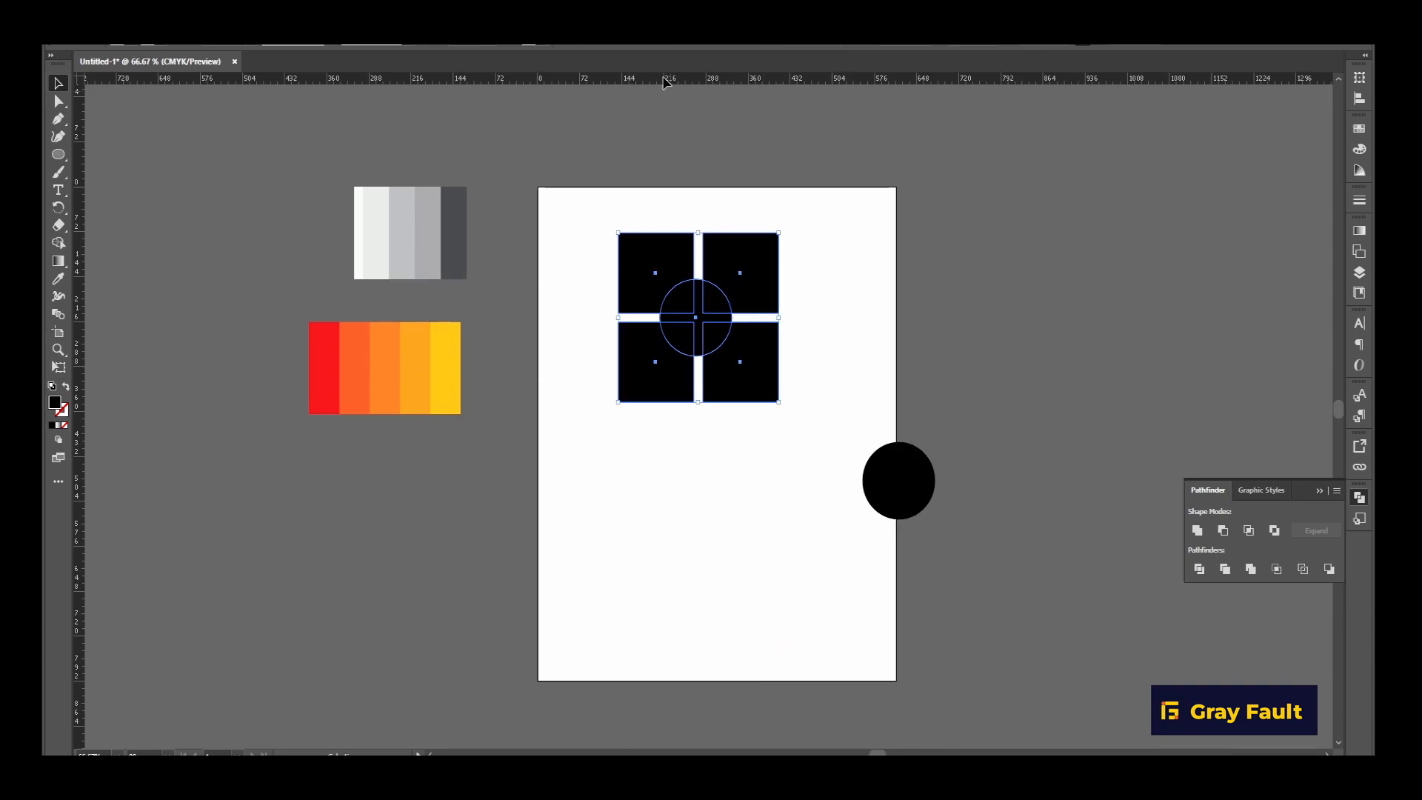
left_click(637, 46)
left_click(696, 46)
left_click(831, 294)
Divide the square grid with the overlapping circle using Pathfinder and ungroup the resulting pieces.
left_click_drag(581, 206, 800, 504)
left_click(1198, 568)
left_click(874, 615)
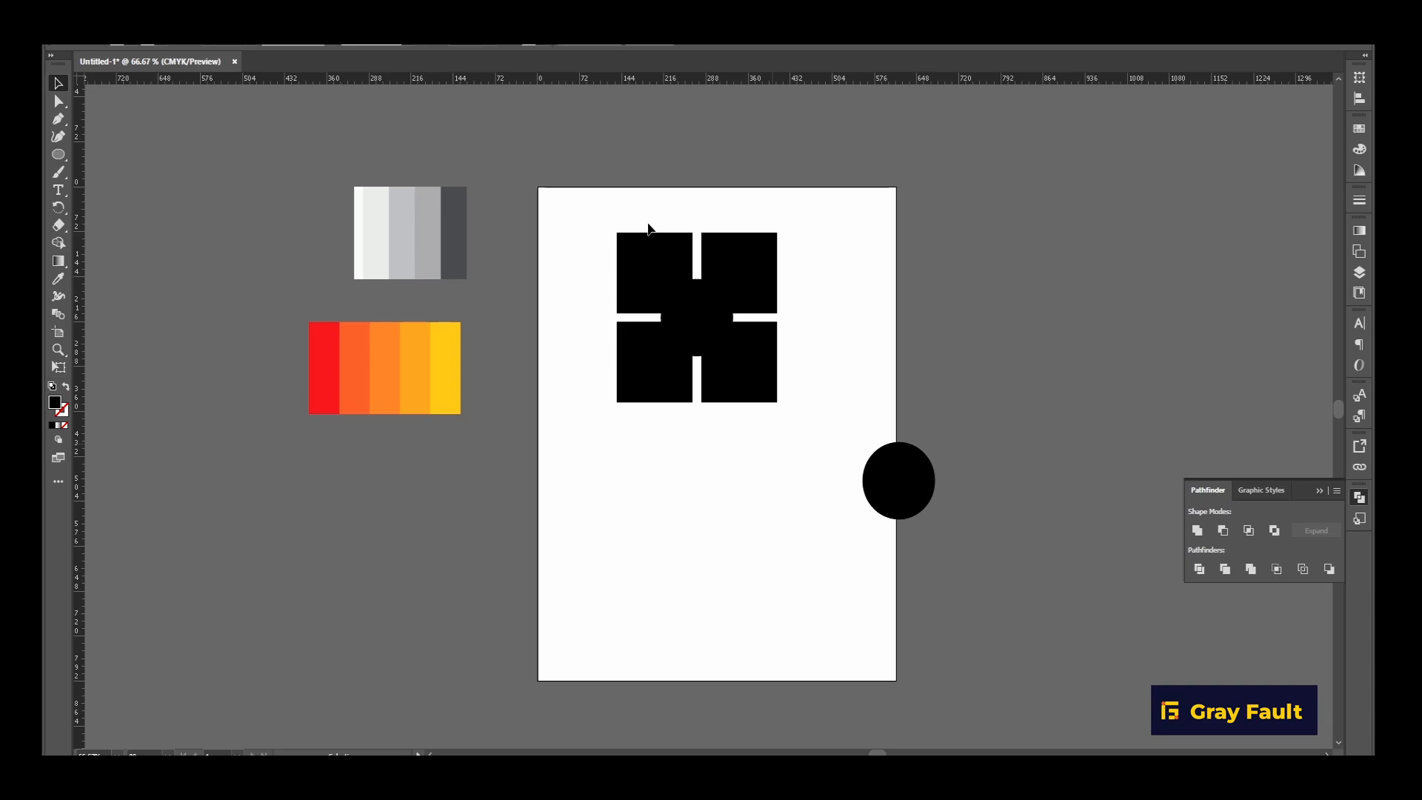
left_click(703, 328)
right_click(702, 324)
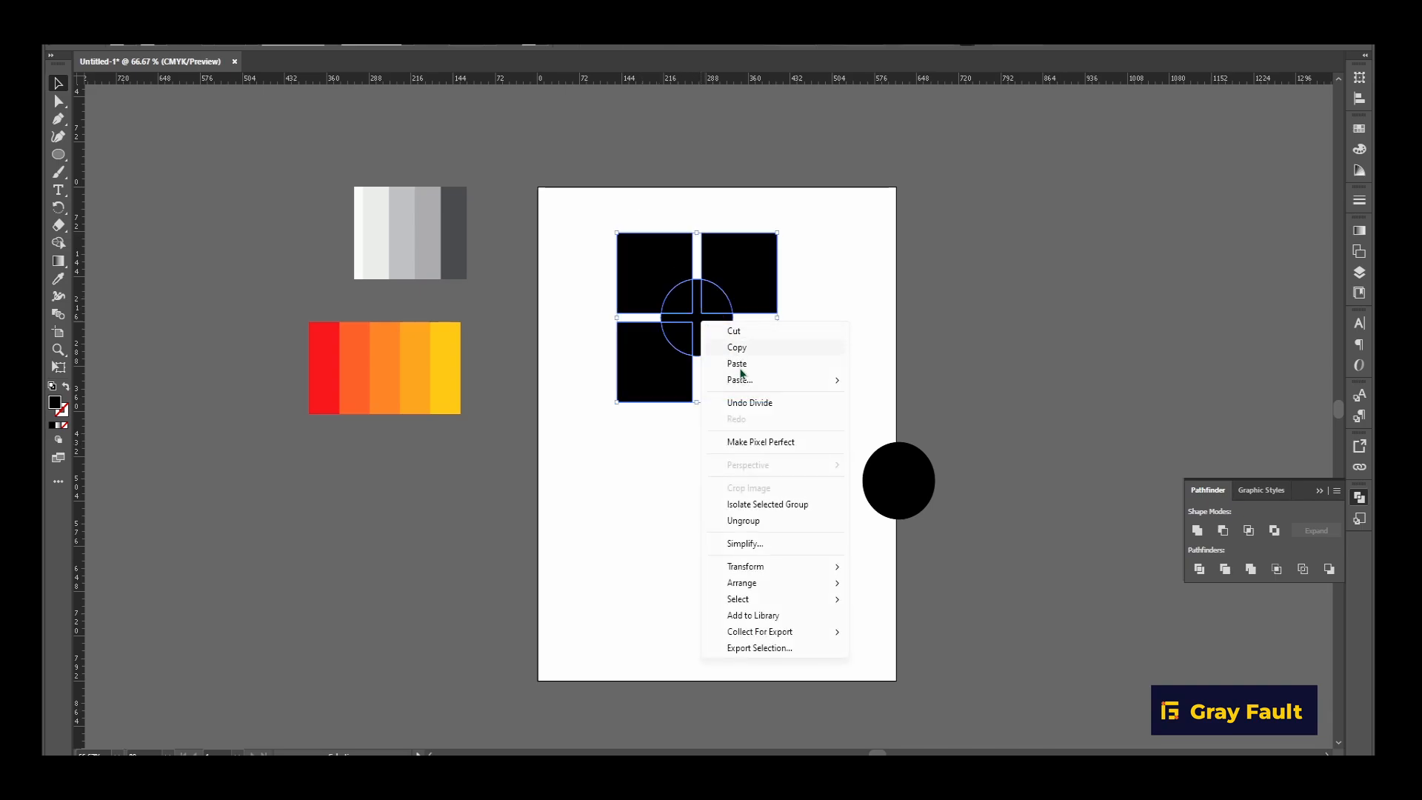
left_click(743, 521)
Delete all the circle pieces at the centre, leaving a round cutout between the four squares.
left_click(702, 310)
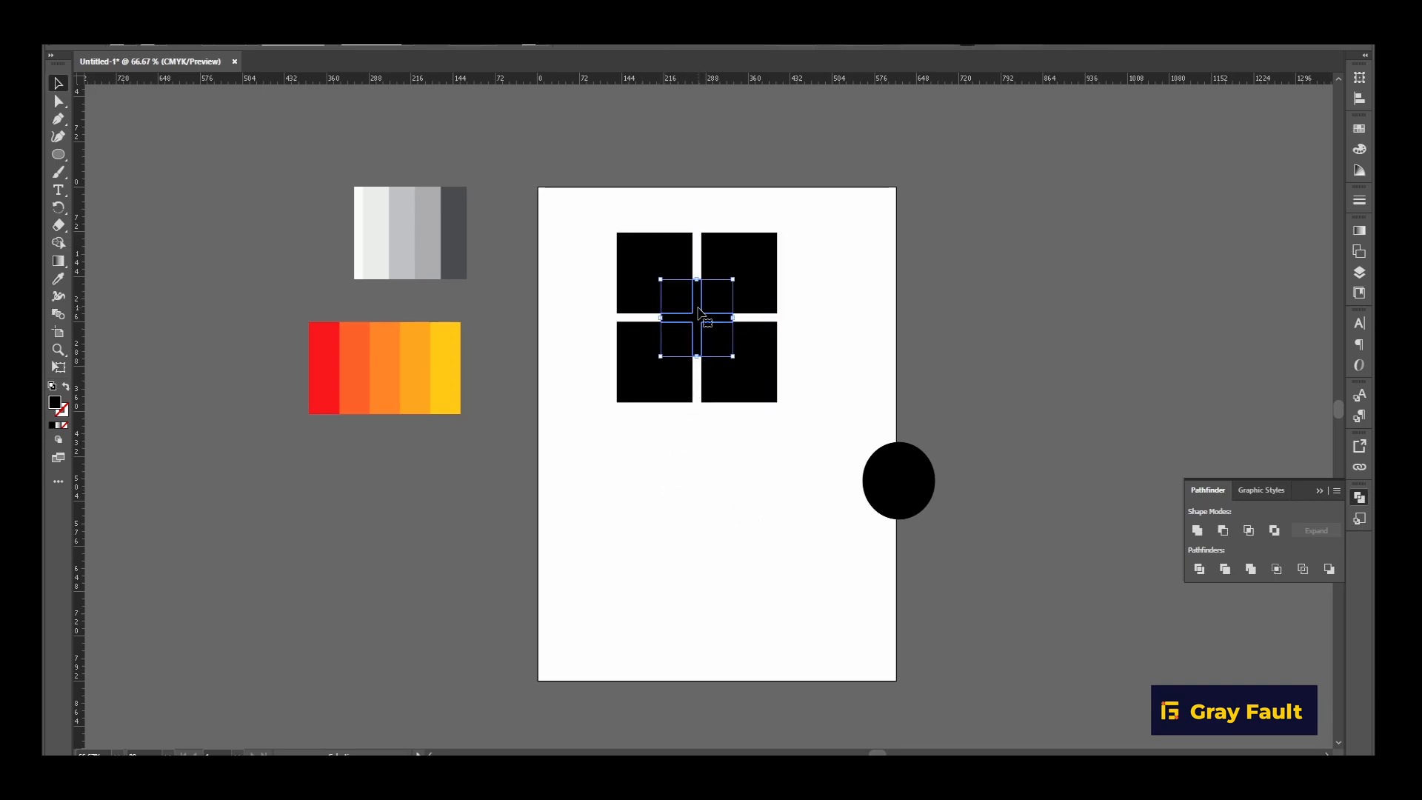
key("Delete")
left_click(708, 304)
key("Delete")
left_click(690, 299)
key("Delete")
left_click(677, 338)
key("Delete")
left_click(716, 341)
key("Delete")
Move the spare circle to the empty area below the squares and shrink it slightly.
left_click(912, 499)
left_click_drag(904, 493, 745, 527)
left_click_drag(774, 473, 768, 483)
Try to align the four cut squares on their horizontal centres and undo the alignment.
left_click(657, 264)
left_click(637, 45)
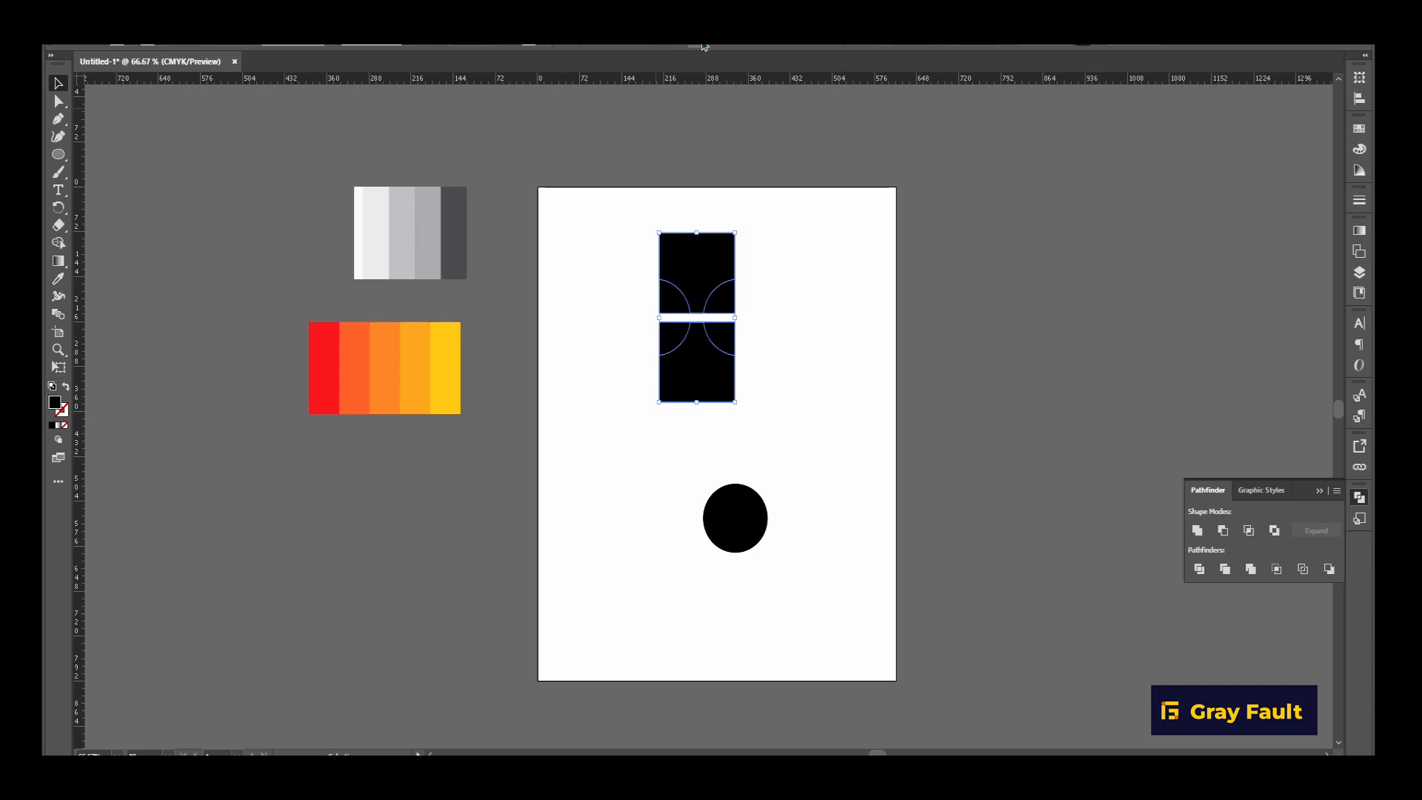
key("ctrl+z")
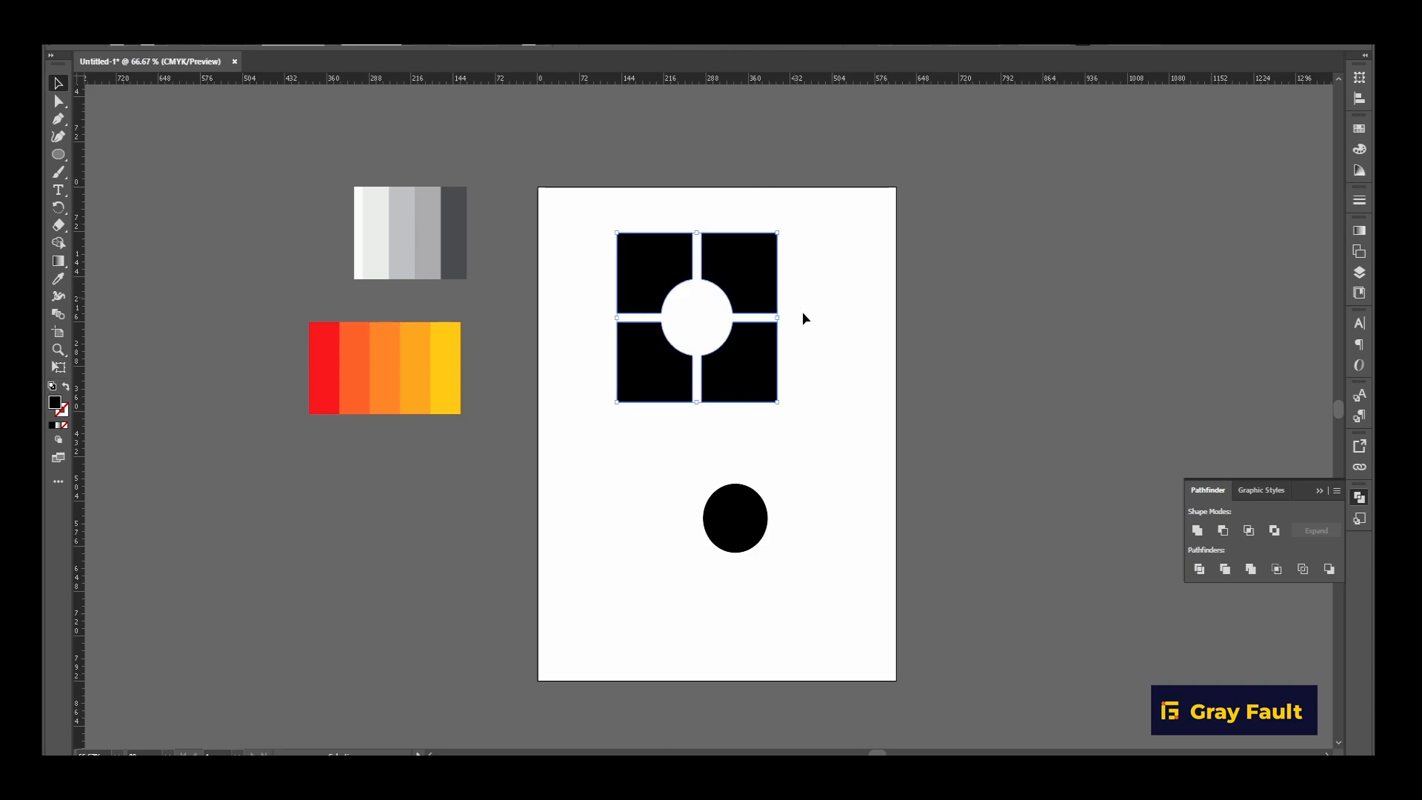
Group the four cut squares and centre the smaller circle inside their round cutout.
right_click(757, 354)
left_click(794, 516)
left_click_drag(747, 497, 716, 339)
left_click_drag(597, 187, 812, 431)
left_click(644, 44)
left_click(695, 46)
Rotate the squares and circle together by 45° into a diamond.
key("shift+m")
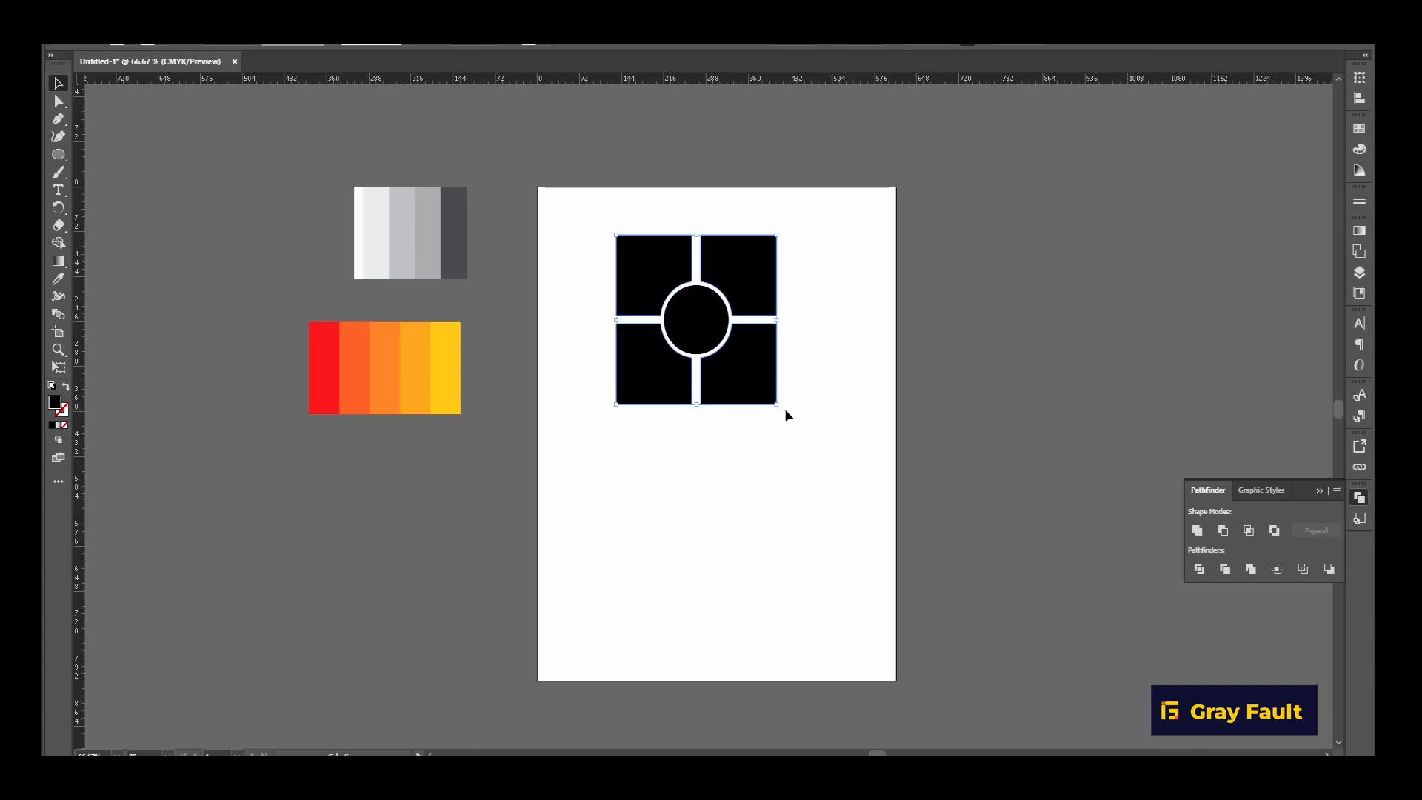
left_click_drag(783, 410, 801, 320)
left_click(784, 441)
Fill the central circle with the yellow sampled from the warm palette.
left_click(701, 320)
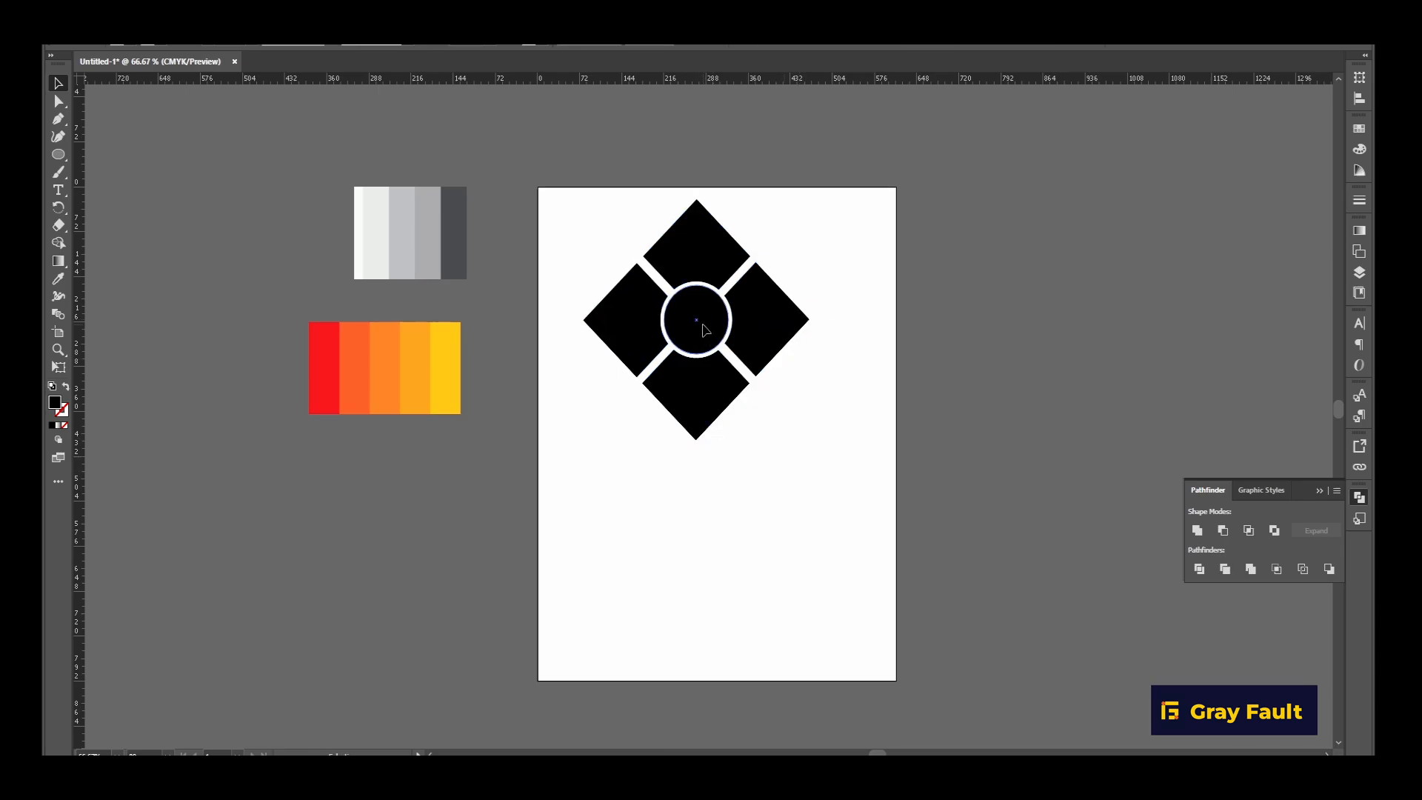
left_click(58, 279)
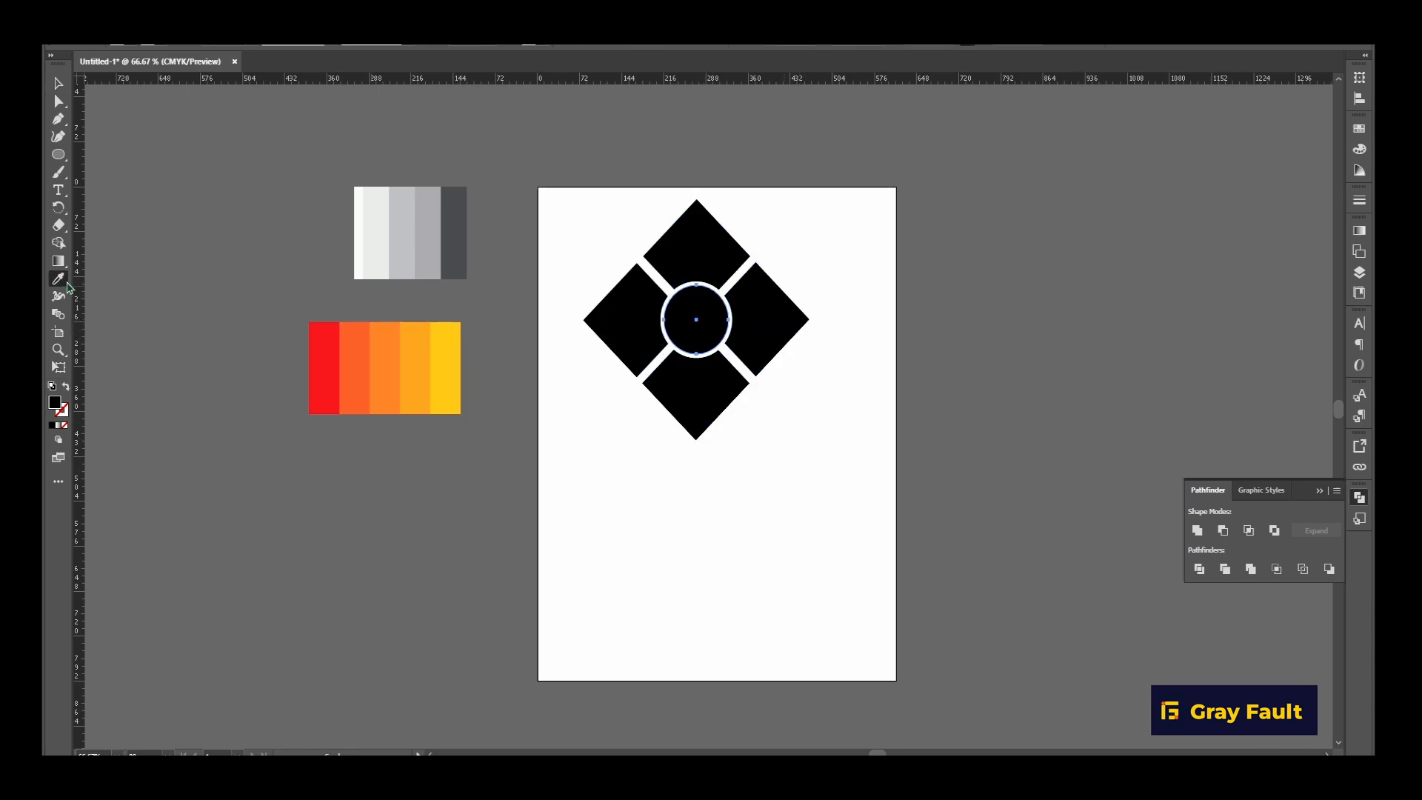
left_click(451, 359)
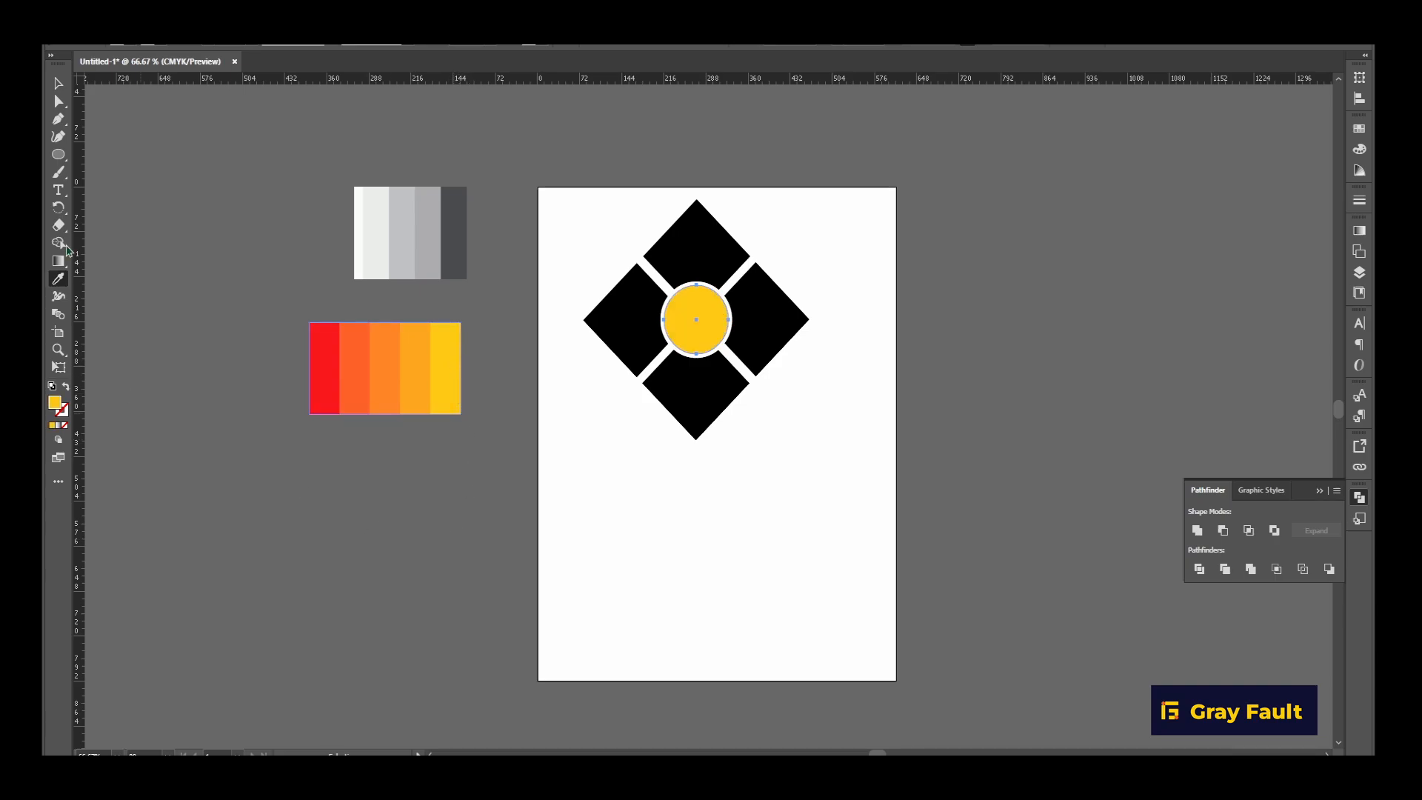
Recolour the central circle with the medium gray sampled from the gray palette.
left_click(57, 297)
left_click(58, 278)
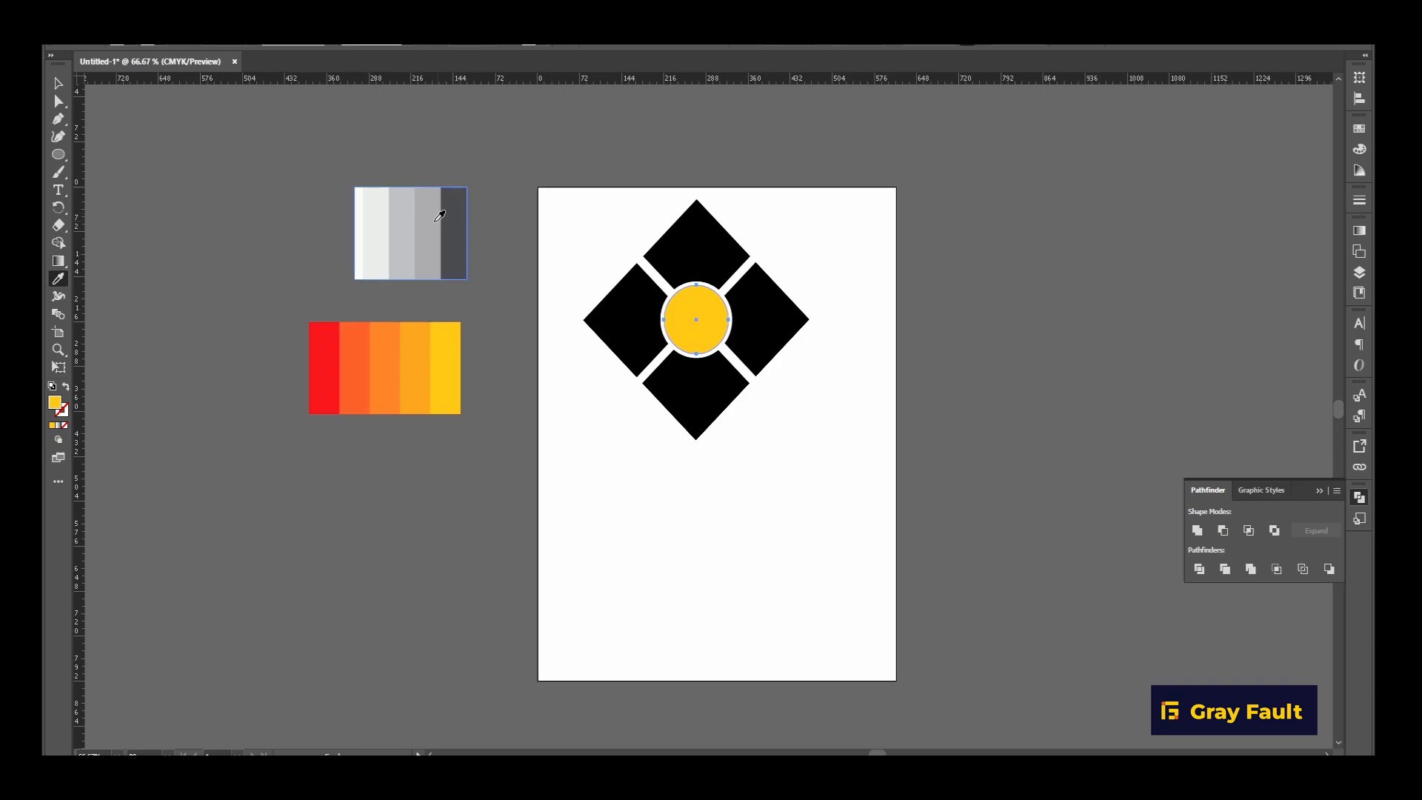
left_click(435, 224)
Ungroup the four black shapes around the circle.
left_click(58, 84)
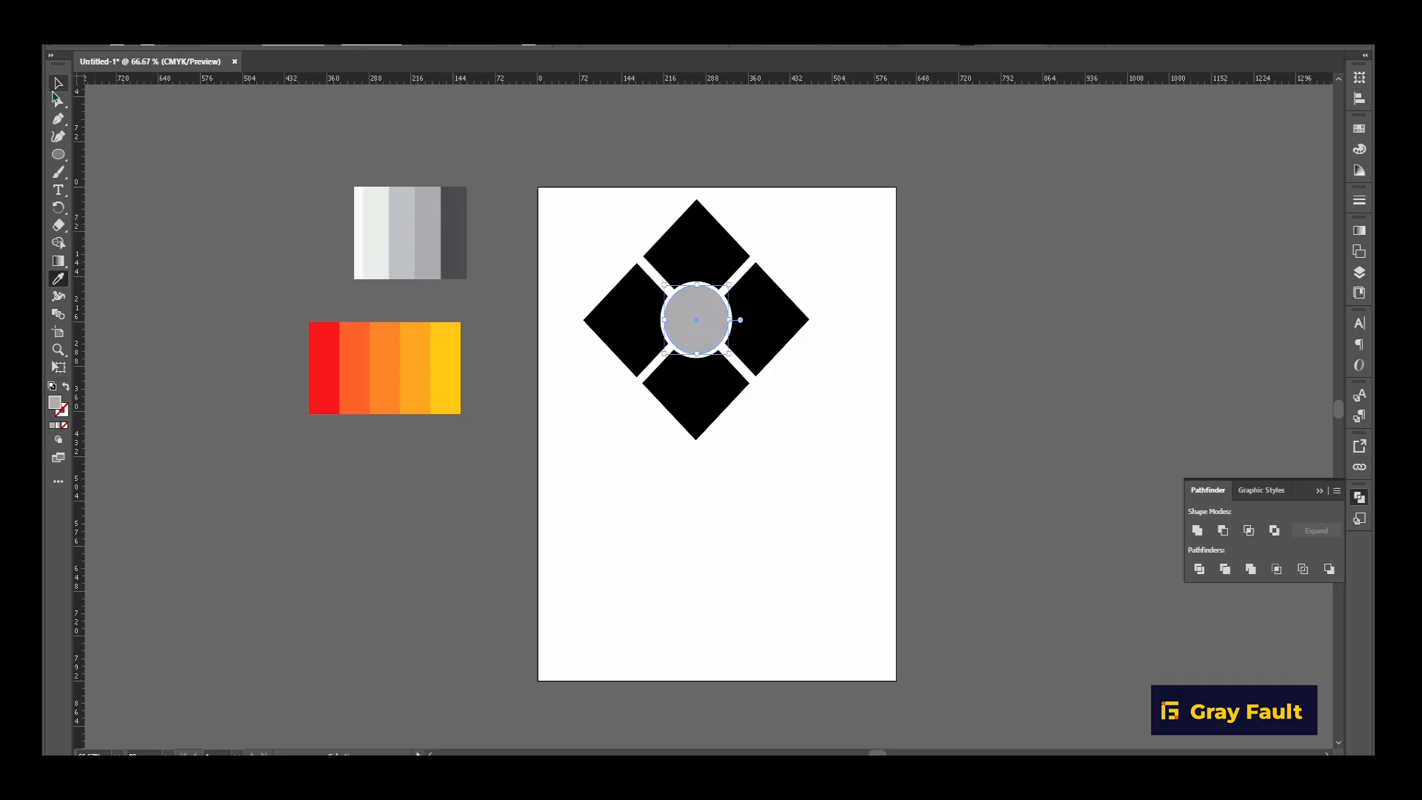
left_click(703, 260)
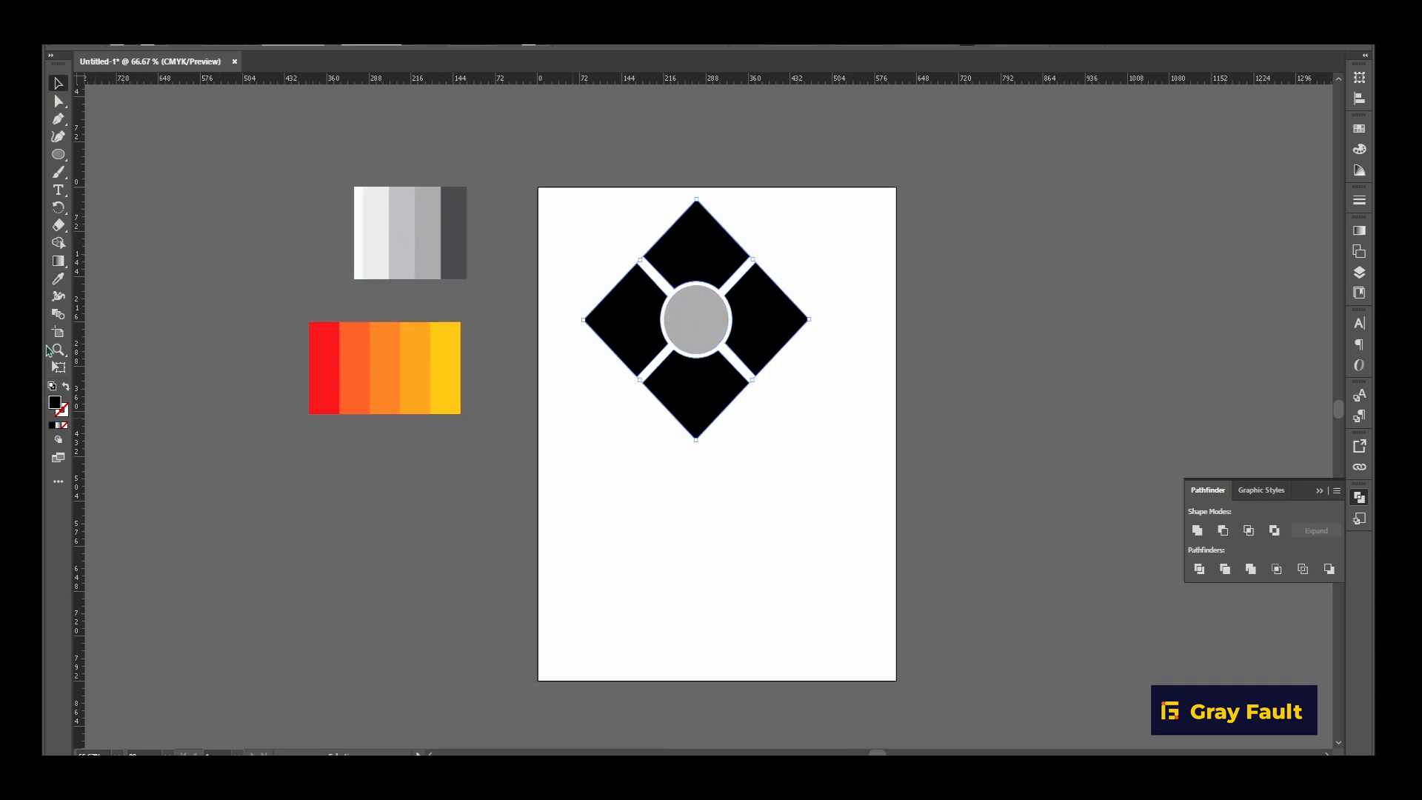
right_click(682, 231)
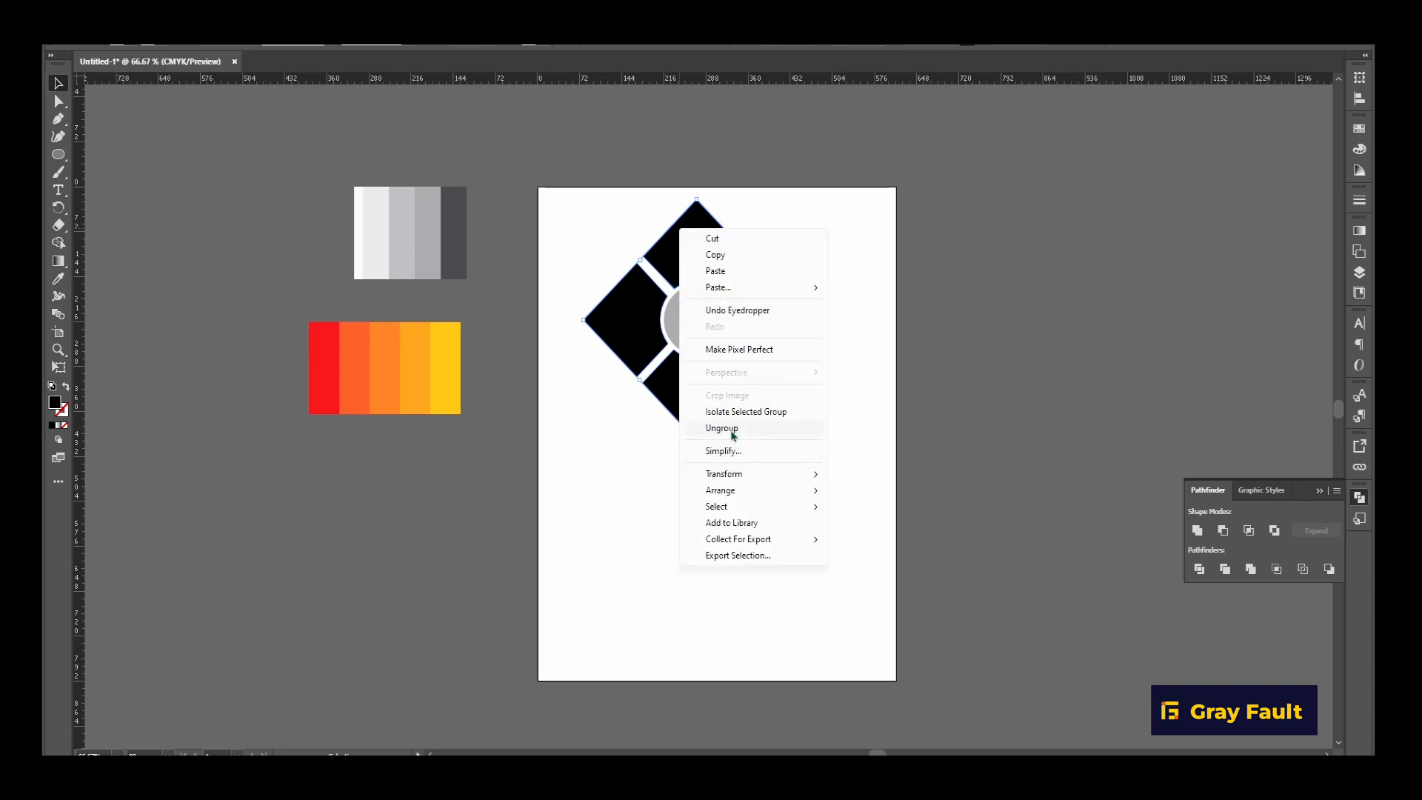
left_click(722, 428)
Fill the diamond's top piece with the palette's yellow and its bottom piece with the palette's red.
left_click(704, 260)
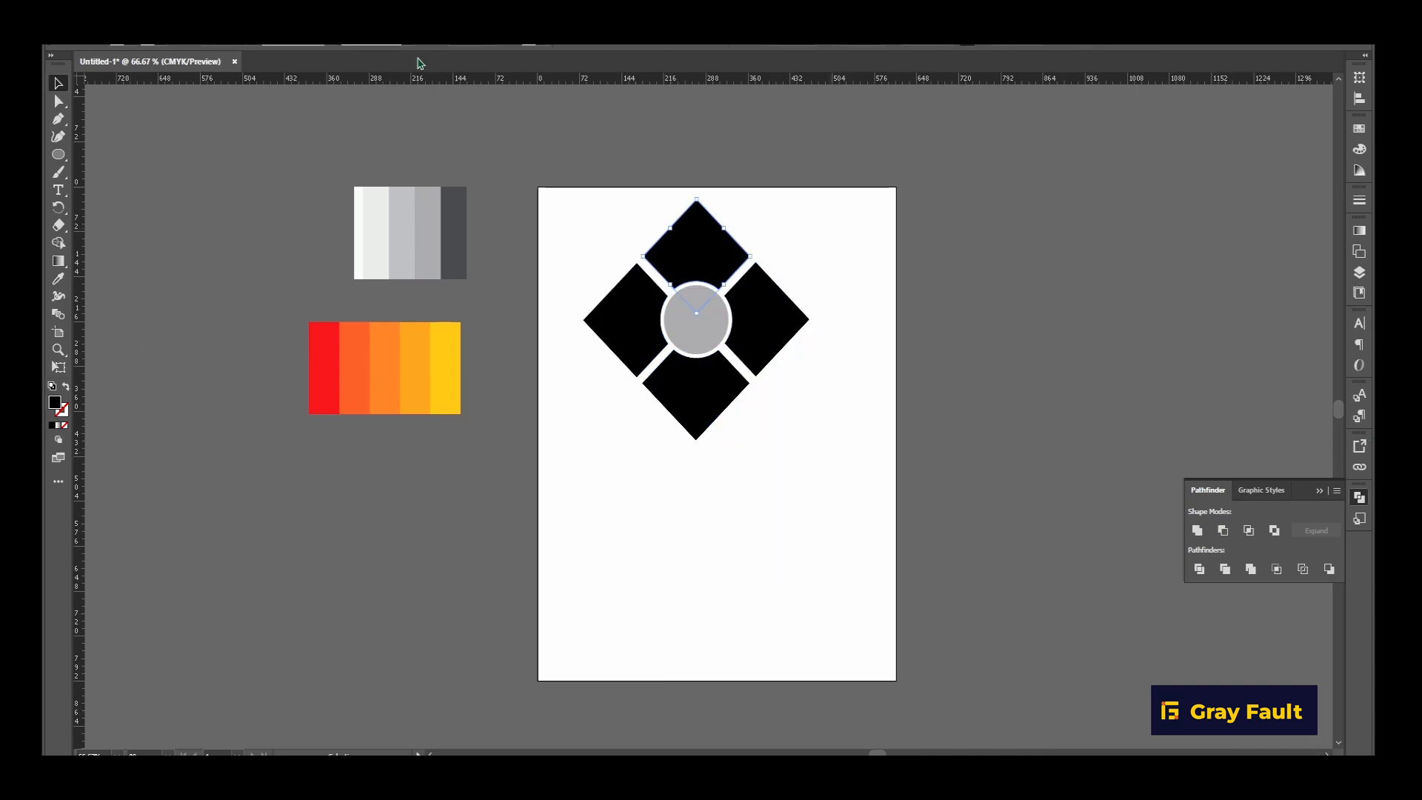
left_click(59, 278)
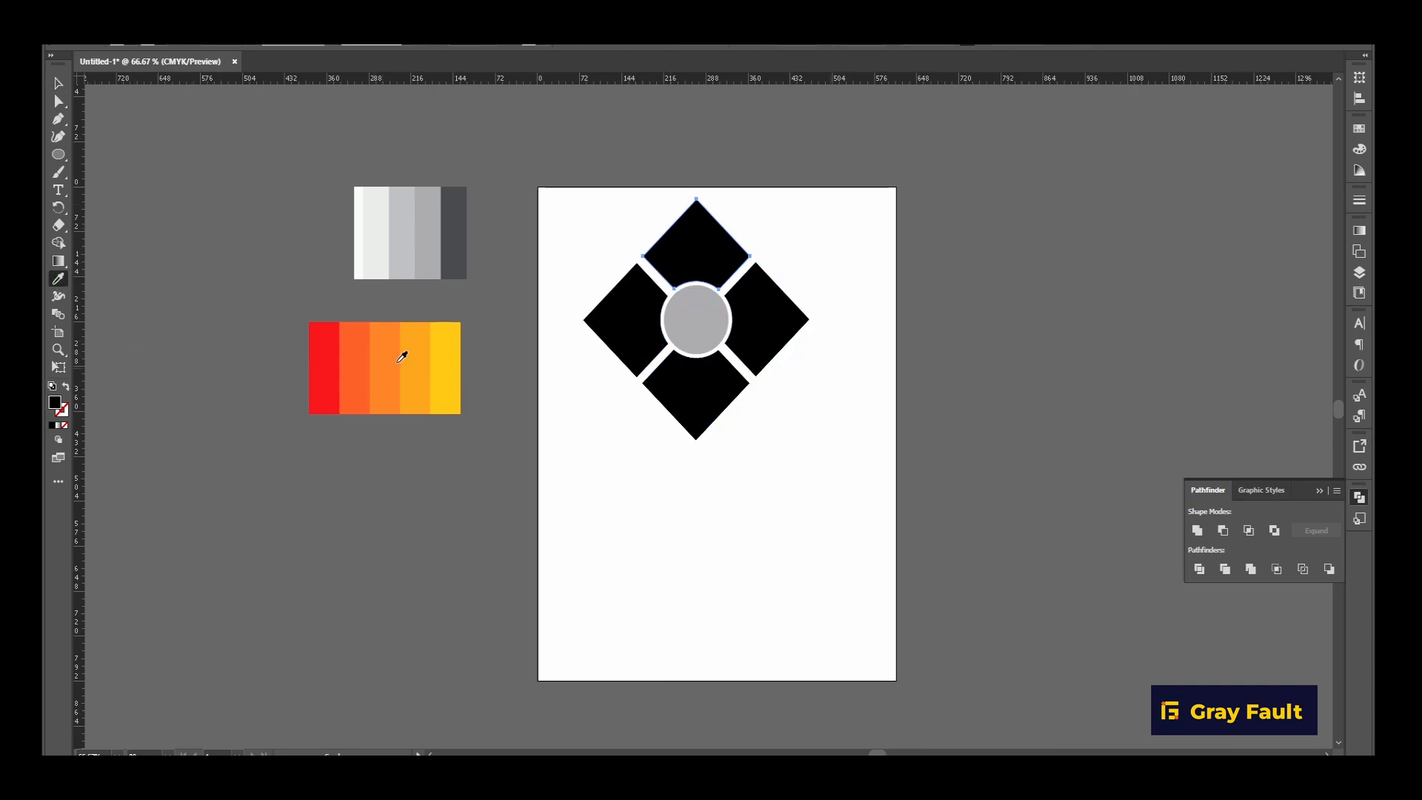
left_click(453, 354)
key("v")
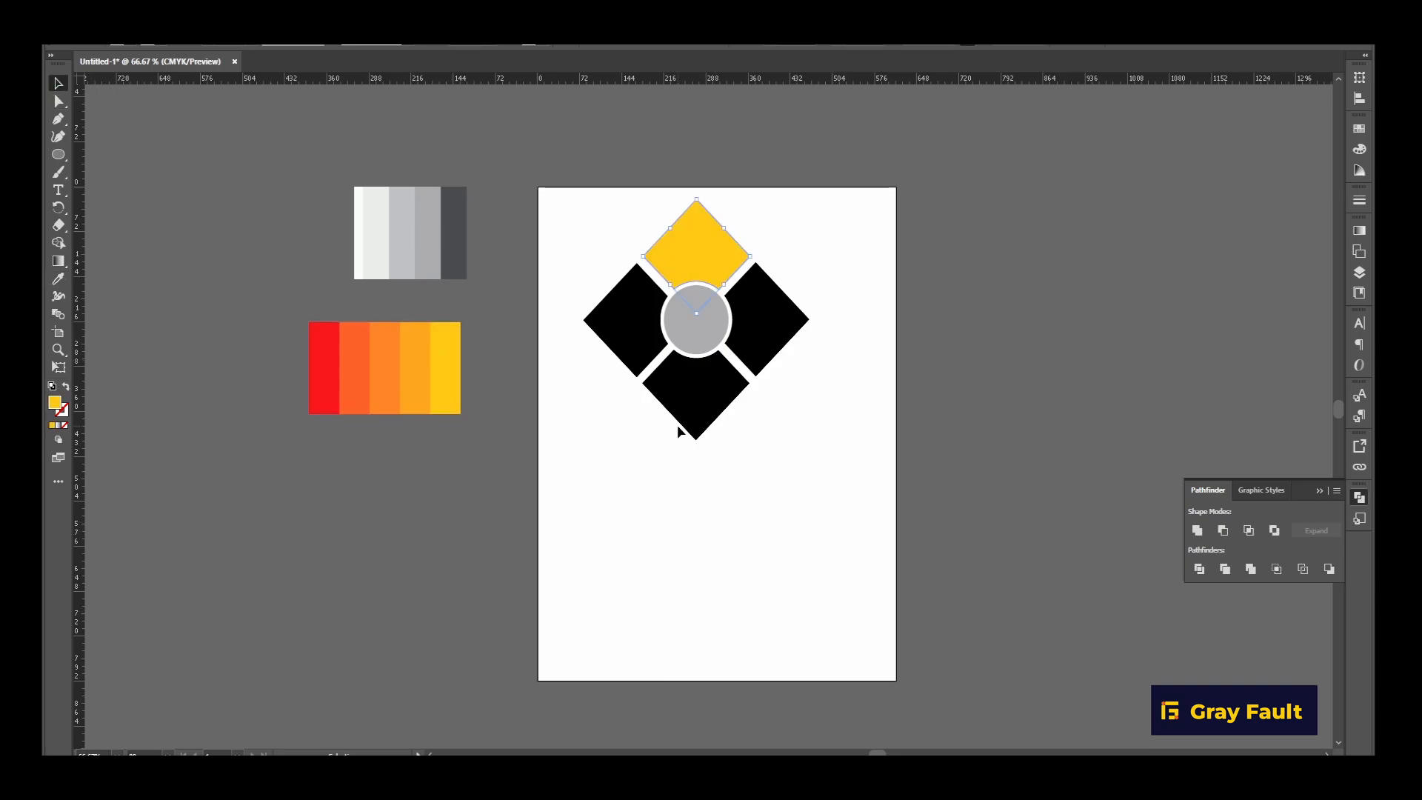
left_click(692, 413)
left_click(58, 278)
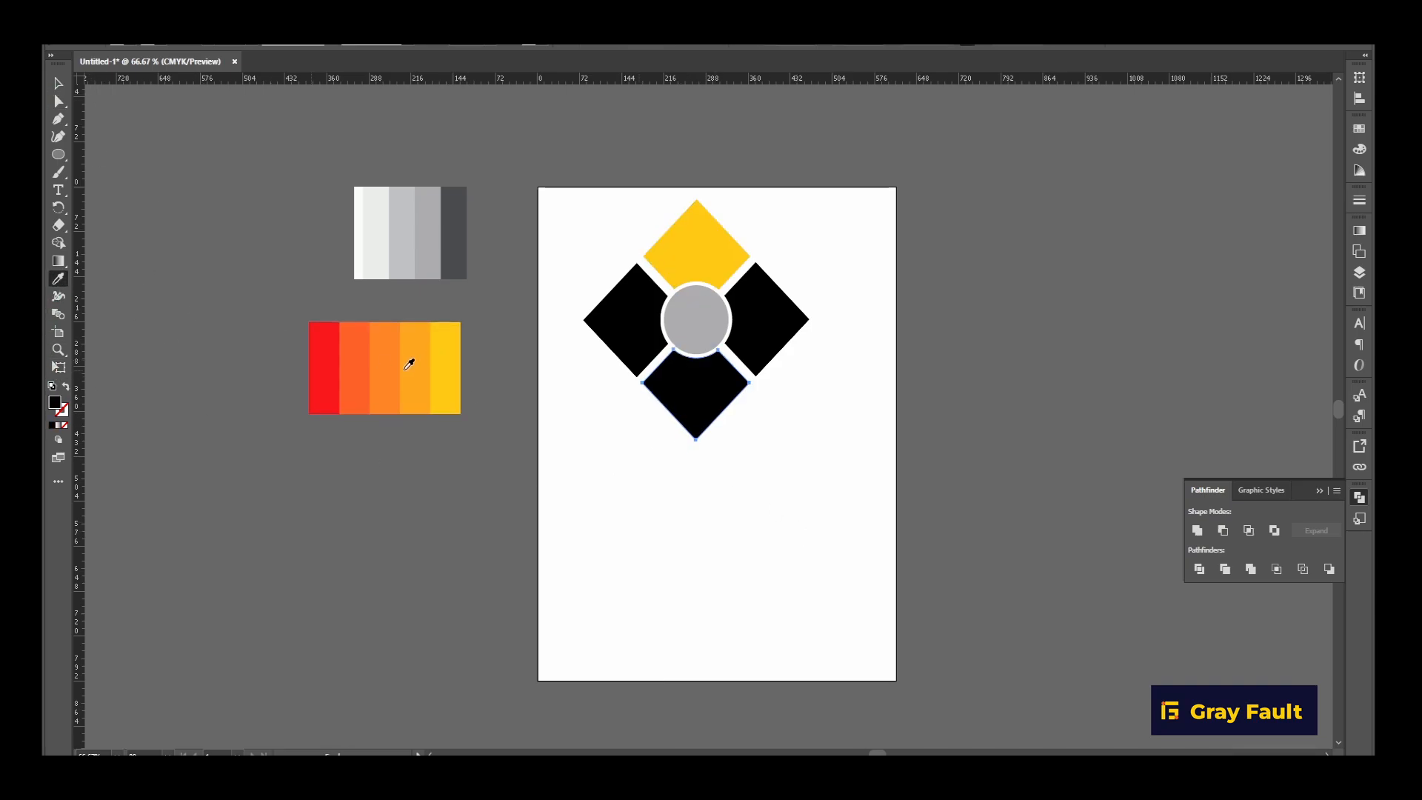
left_click(328, 365)
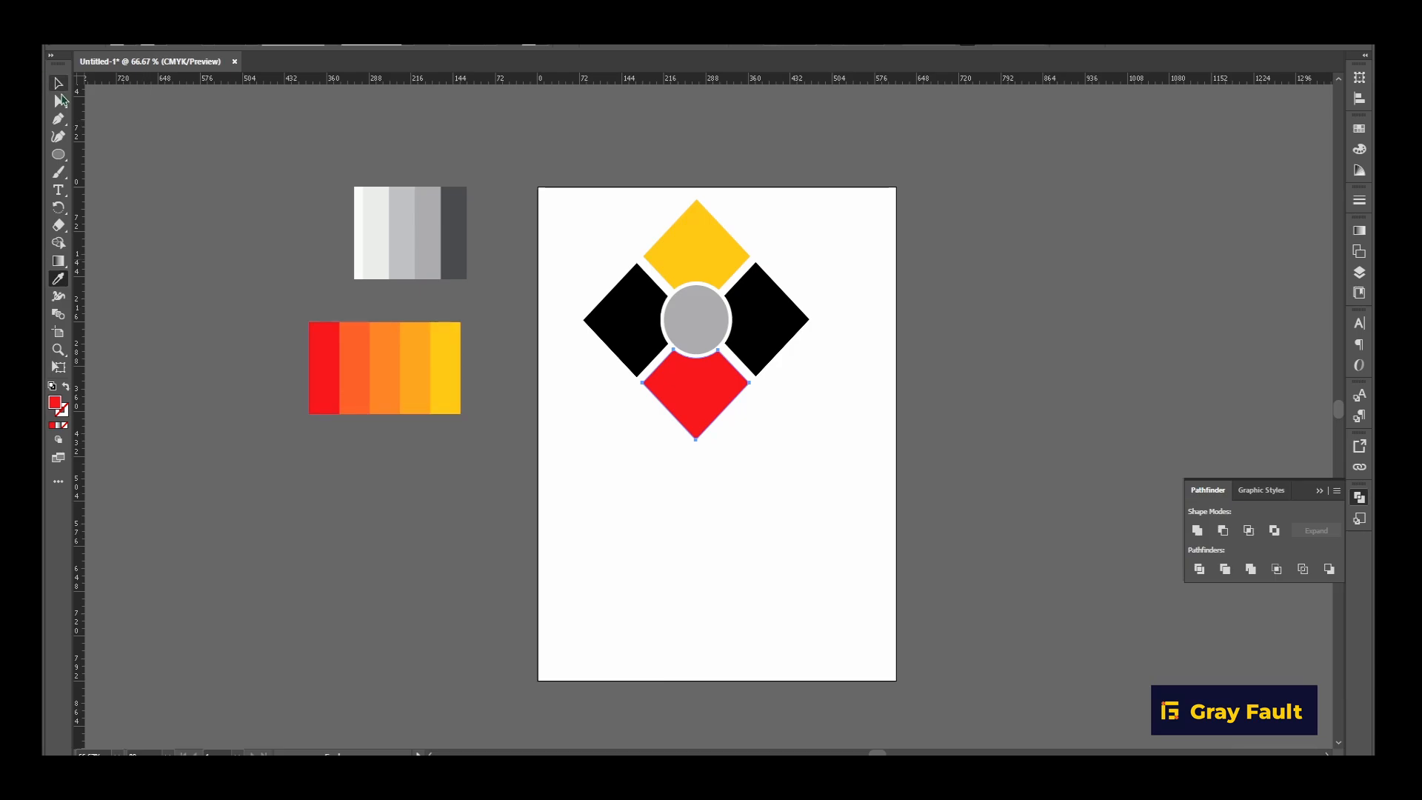
Fill the diamond's left piece with the palette's light orange and its right piece with the palette's red-orange.
left_click(59, 83)
left_click(618, 337)
left_click(59, 281)
left_click(420, 362)
left_click(60, 84)
left_click(762, 328)
left_click(59, 280)
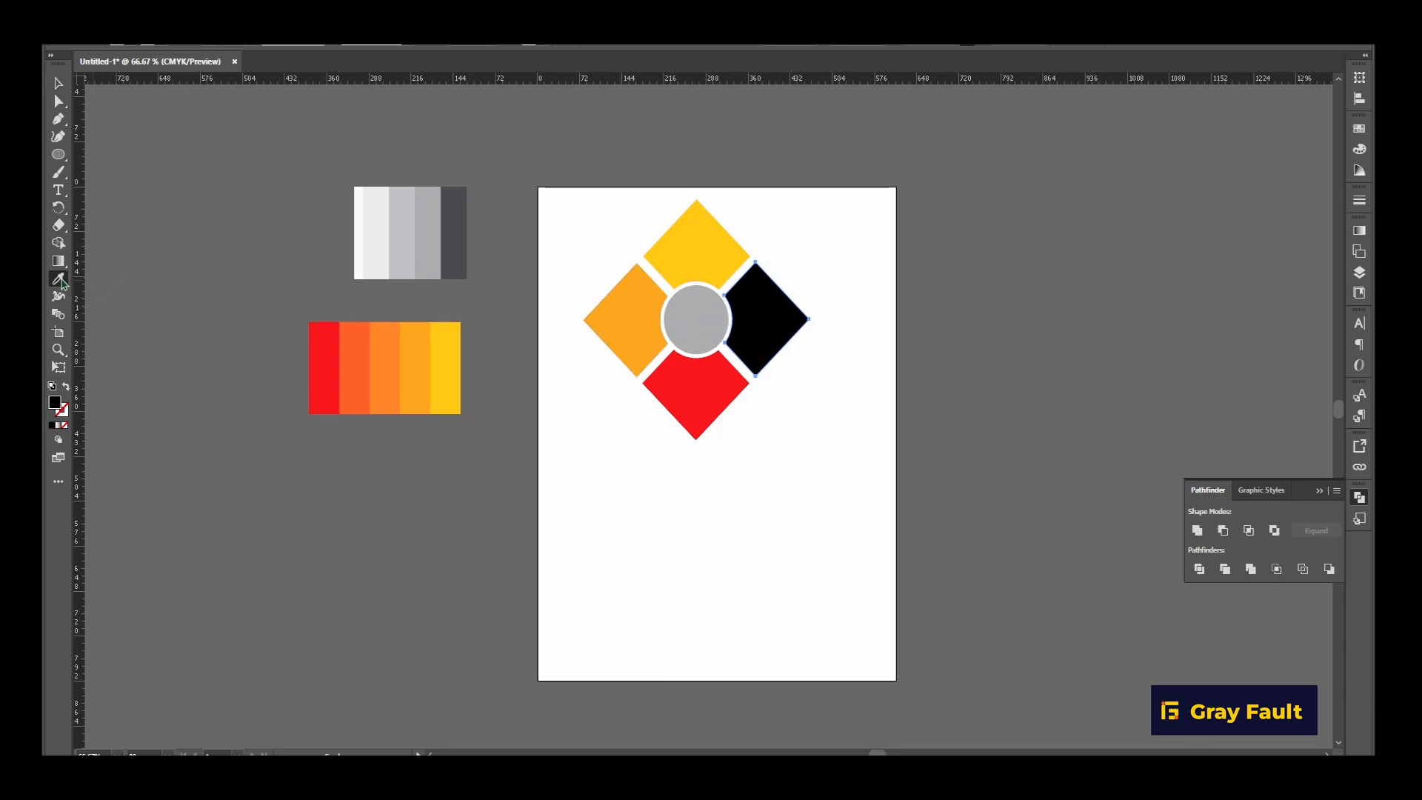
left_click(359, 335)
left_click(58, 84)
left_click(562, 606)
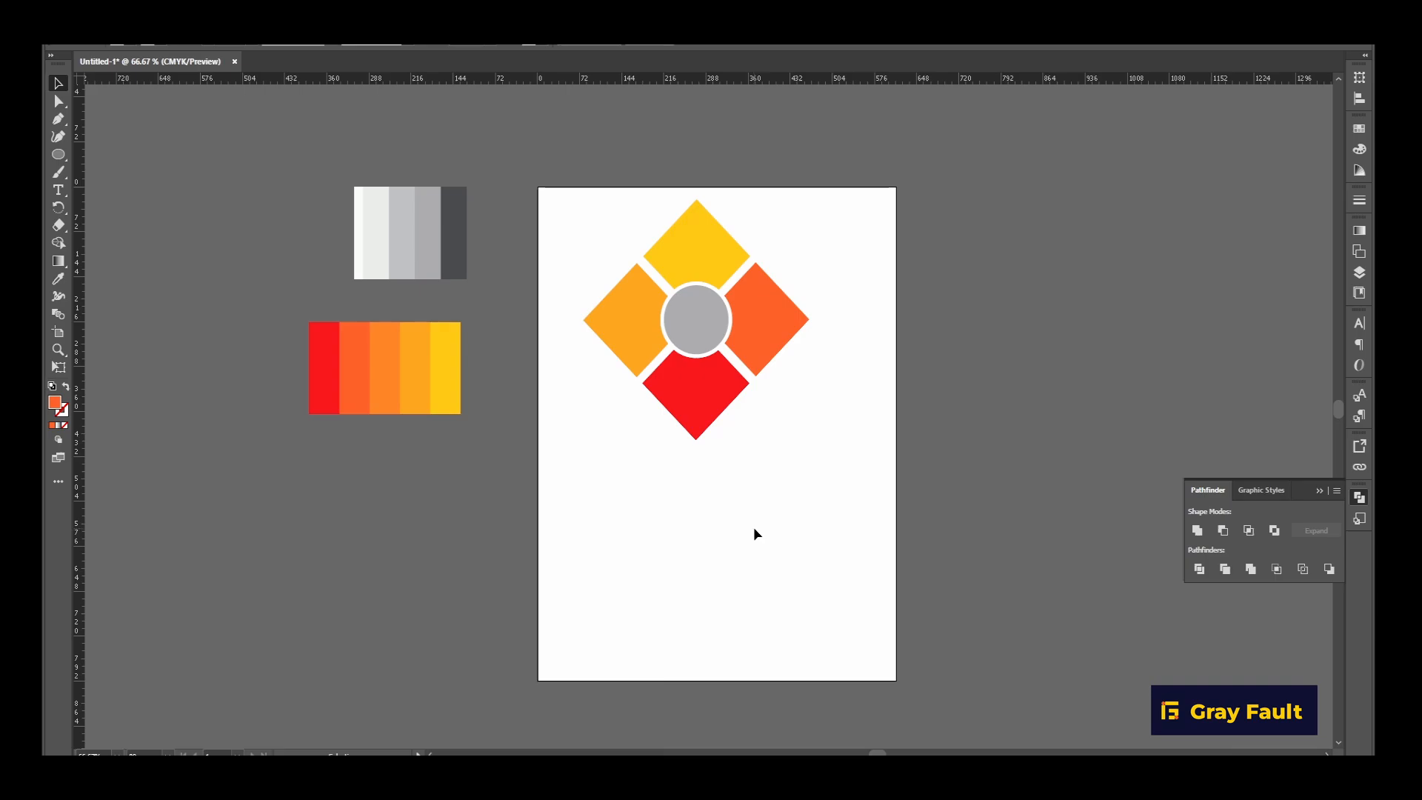
Scale the whole coloured emblem down to less than half its size and reposition it in the artboard's upper half.
left_click_drag(600, 211, 842, 494)
left_click(765, 588)
left_click_drag(578, 189, 817, 491)
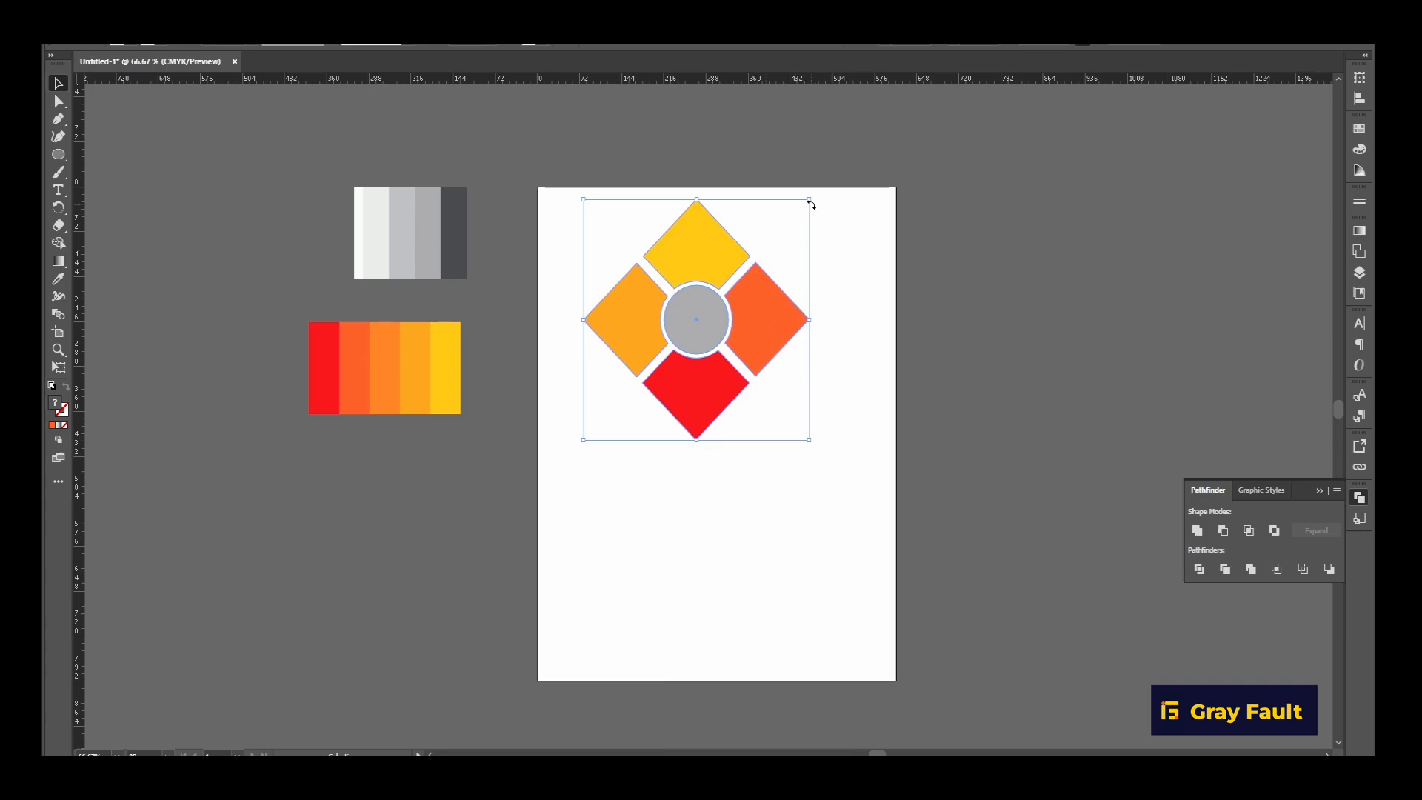
left_click_drag(811, 199, 715, 332)
left_click_drag(674, 390, 701, 377)
left_click(773, 456)
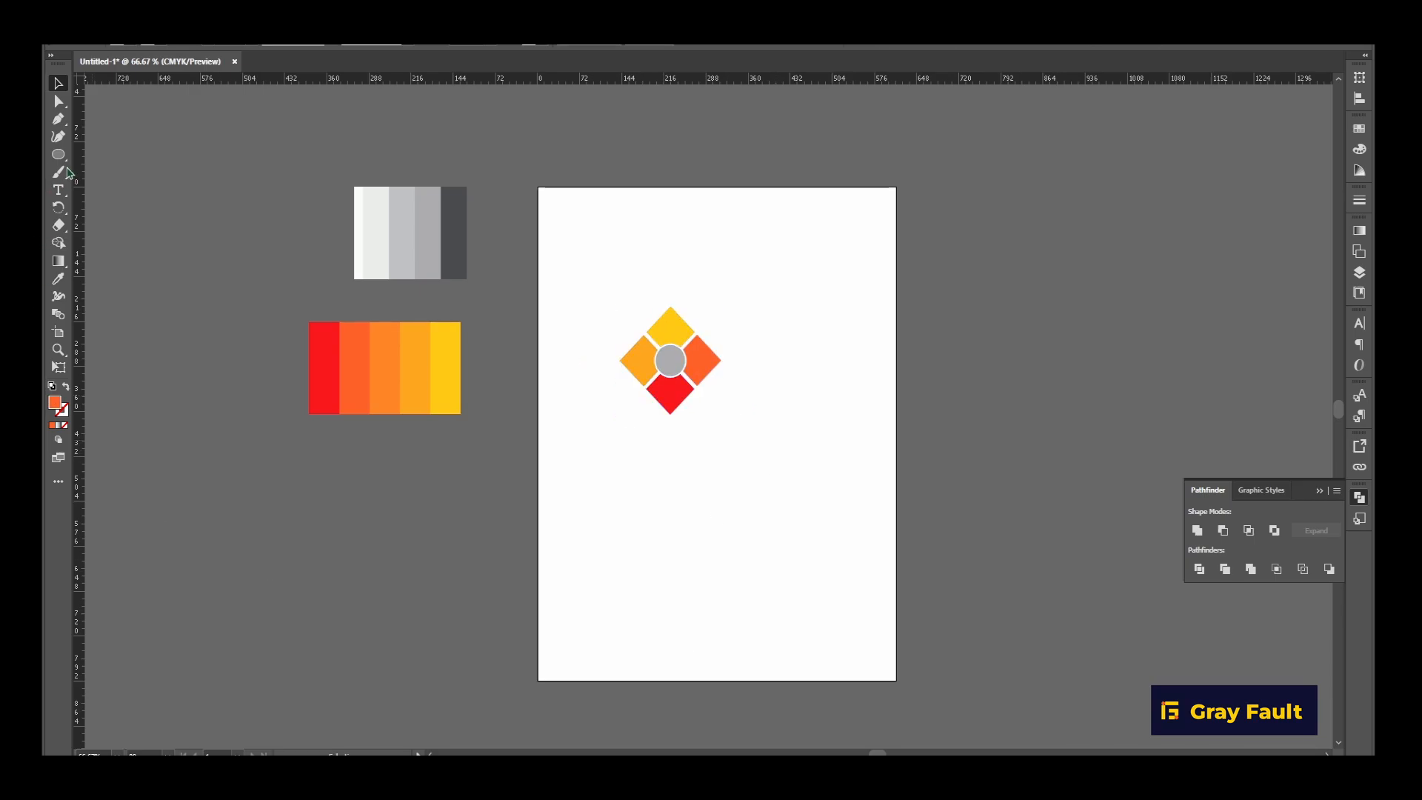
Add the point text "GRID" on the artboard just beneath the coloured diamond emblem and select it as an object.
left_click(57, 190)
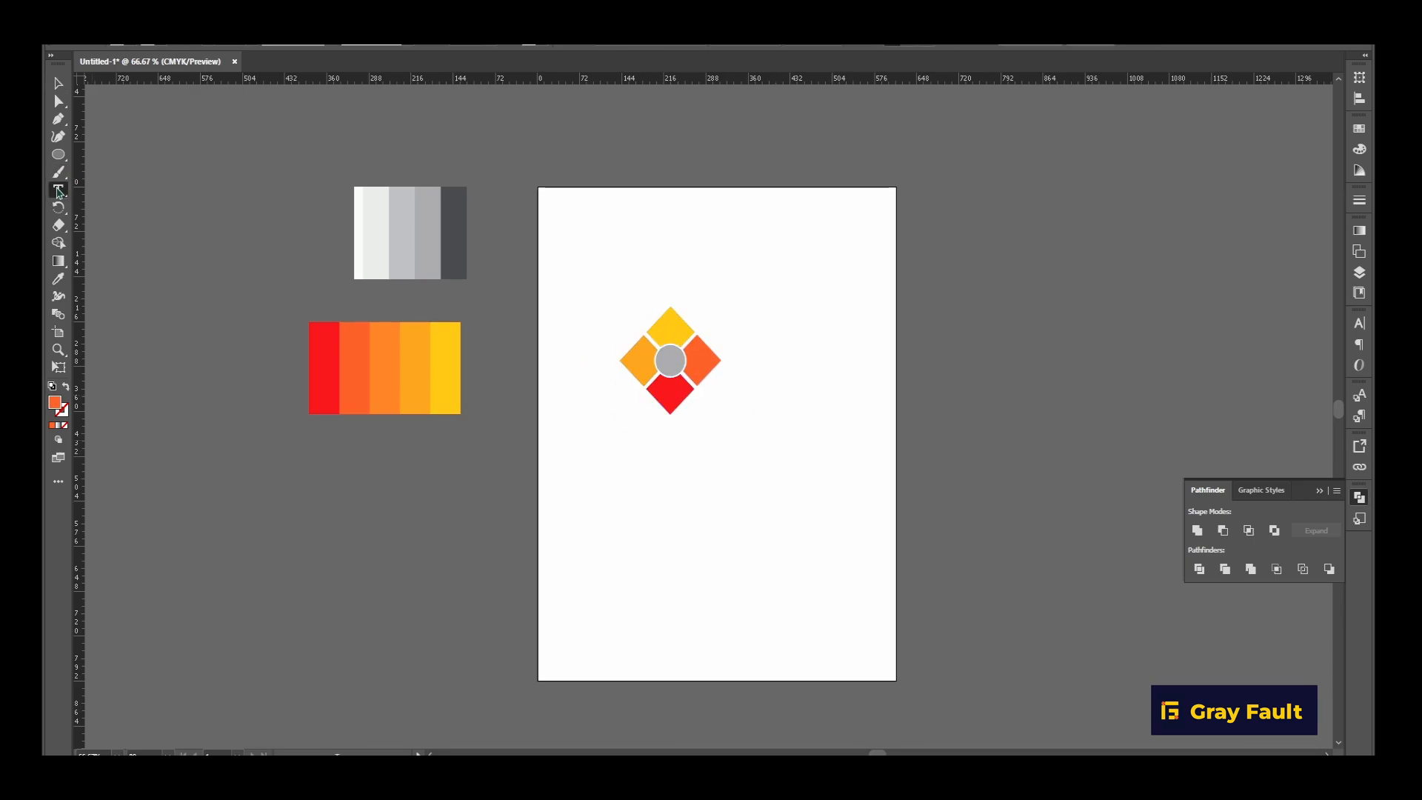
left_click(655, 476)
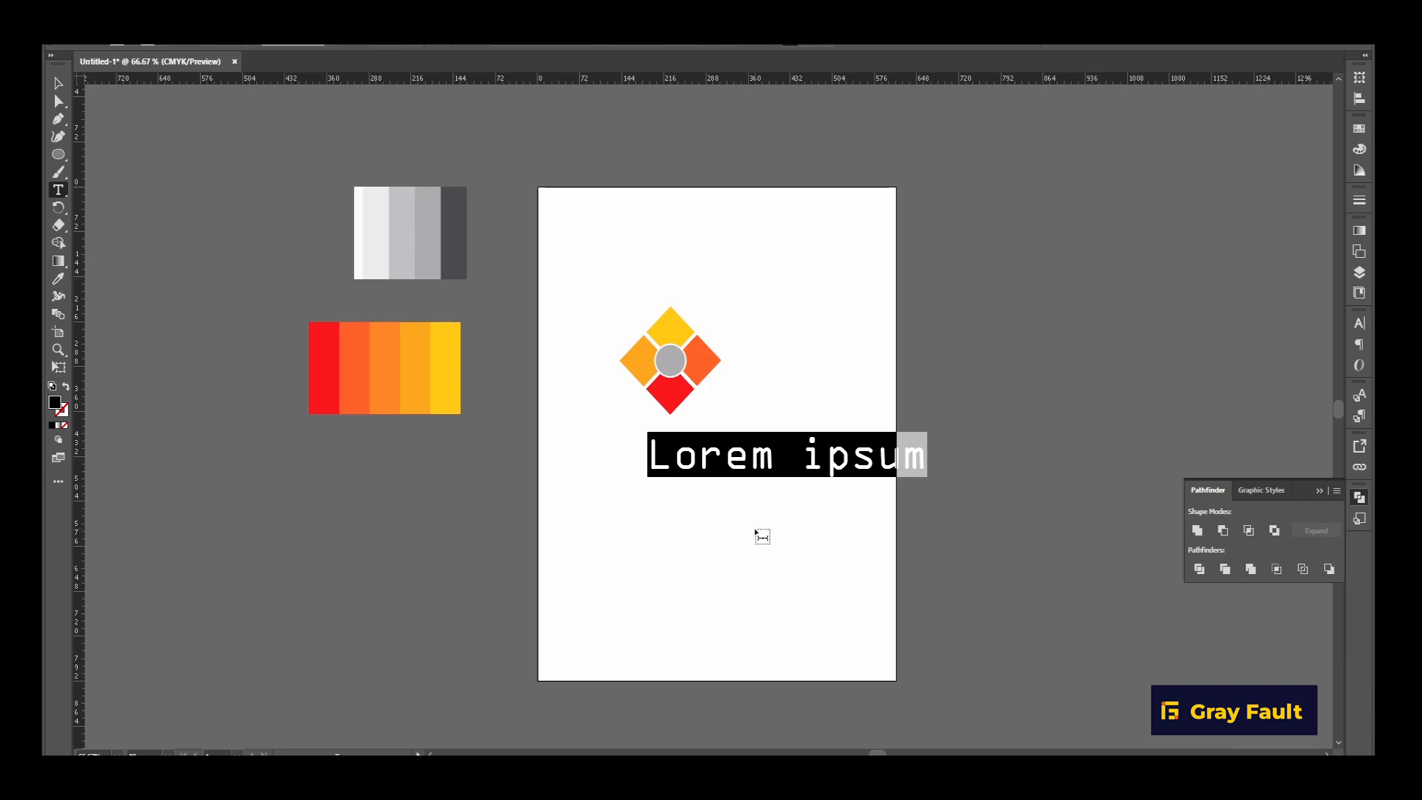
type("GRID")
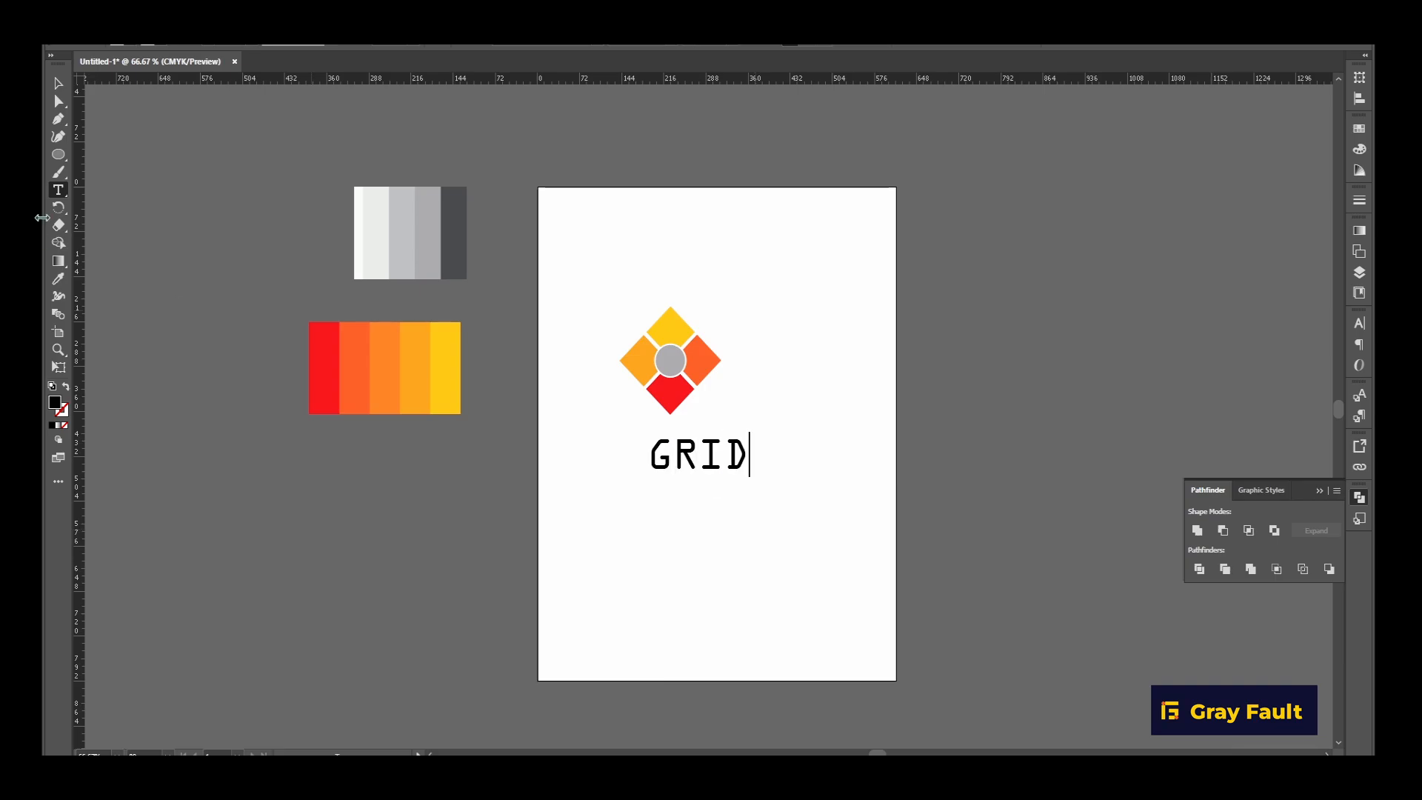
left_click(58, 84)
left_click_drag(712, 453, 612, 390)
Browse the installed fonts for the GRID text down to the Poppins family, including the Regular and Italic styles of Merit.
left_click(596, 49)
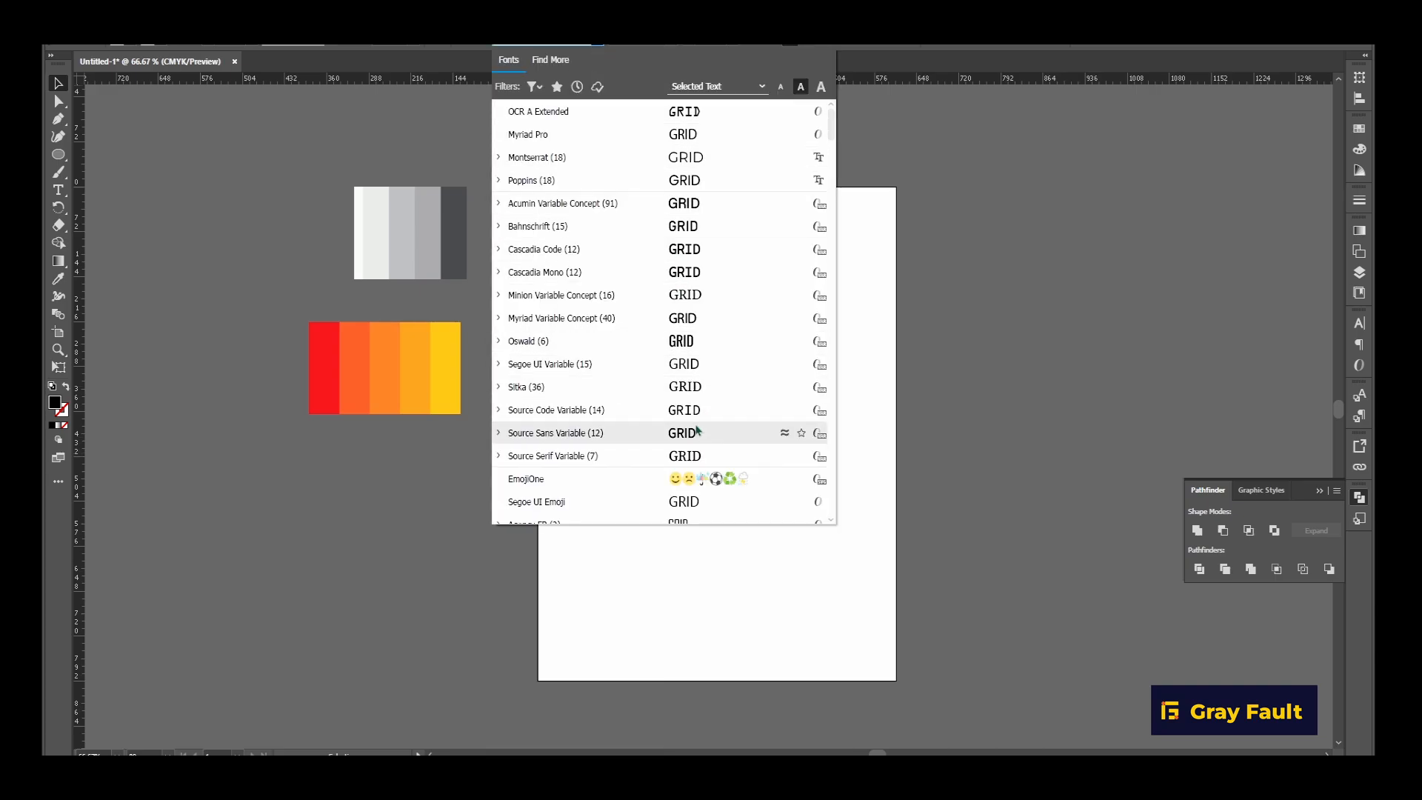
scroll(696, 439, "down", 5)
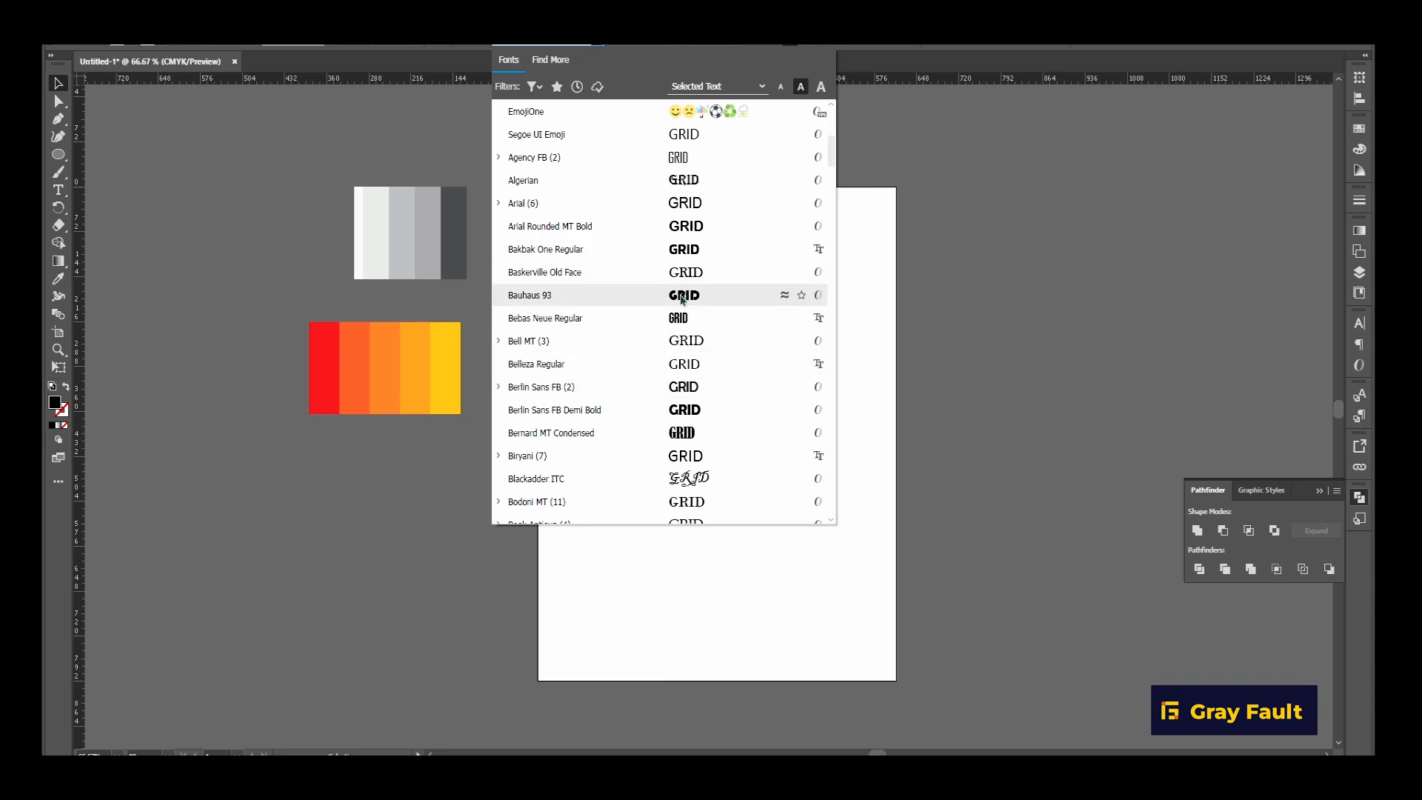
scroll(707, 477, "down", 3)
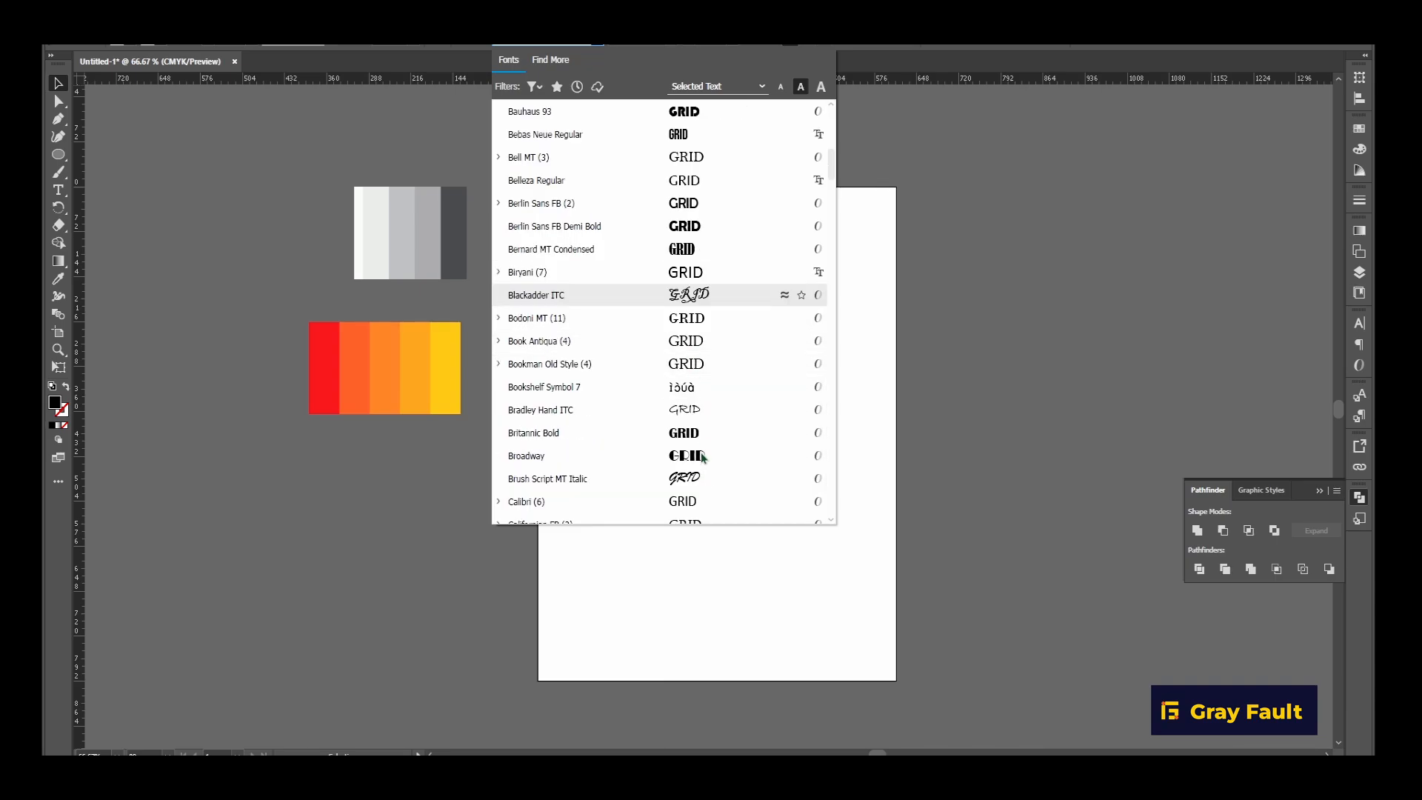
scroll(700, 443, "down", 10)
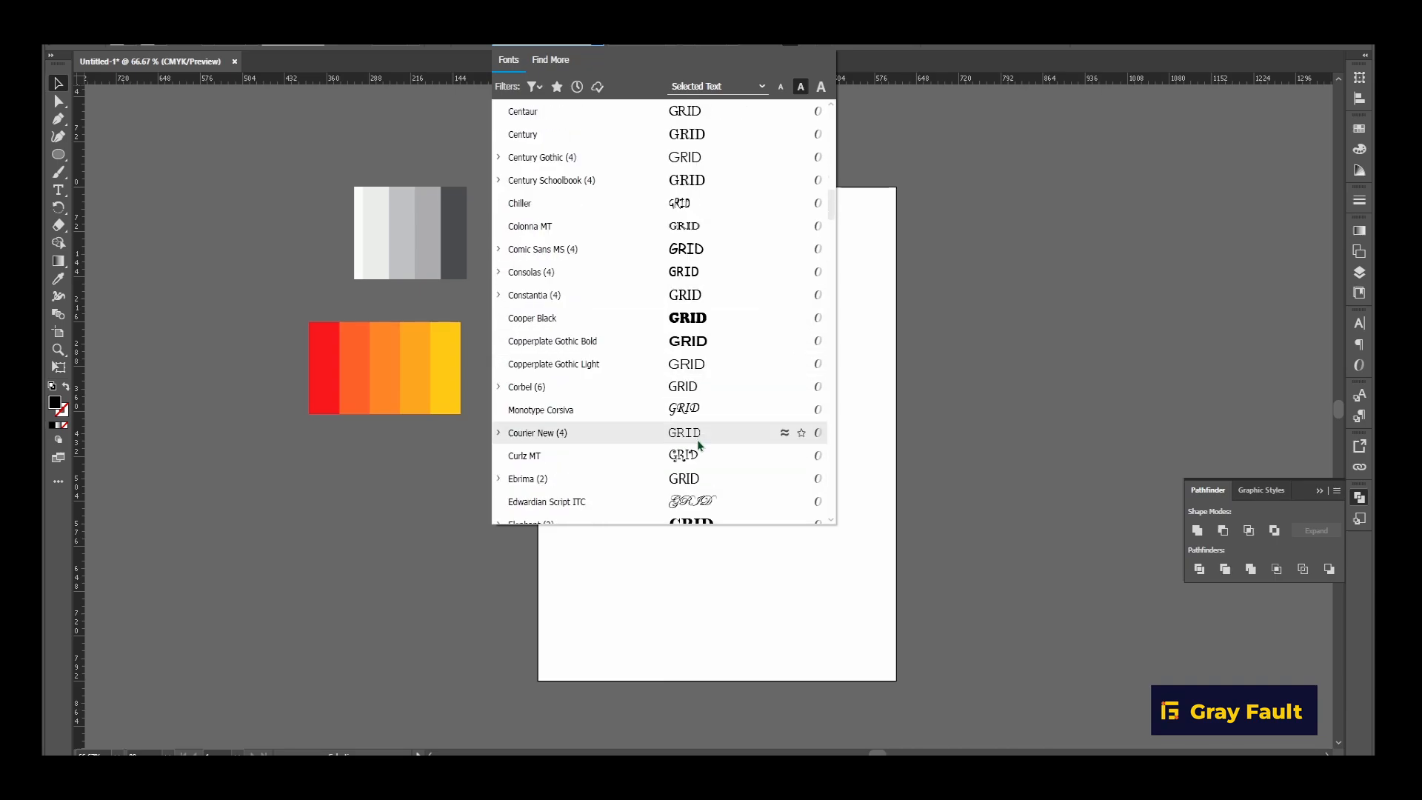
scroll(700, 444, "down", 3)
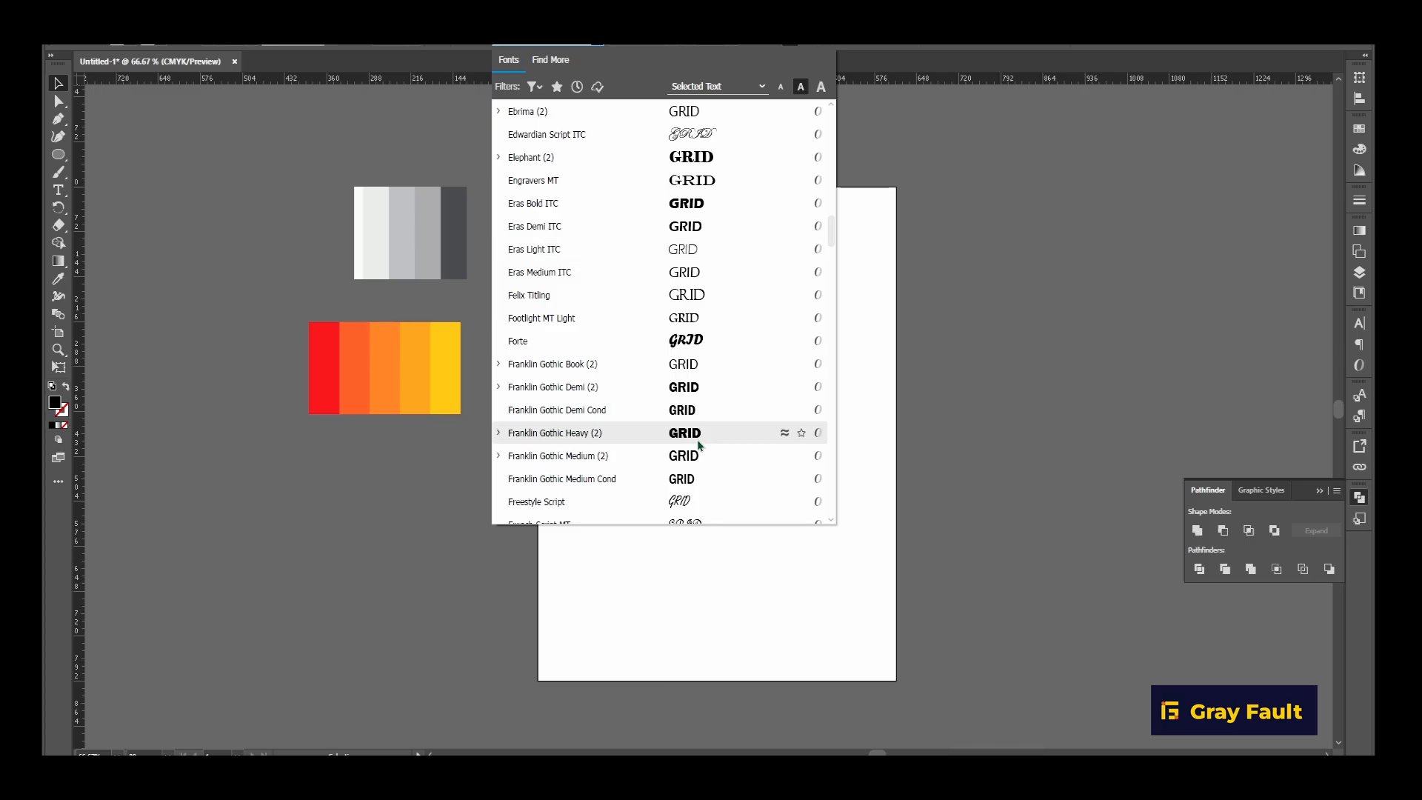
scroll(700, 445, "down", 6)
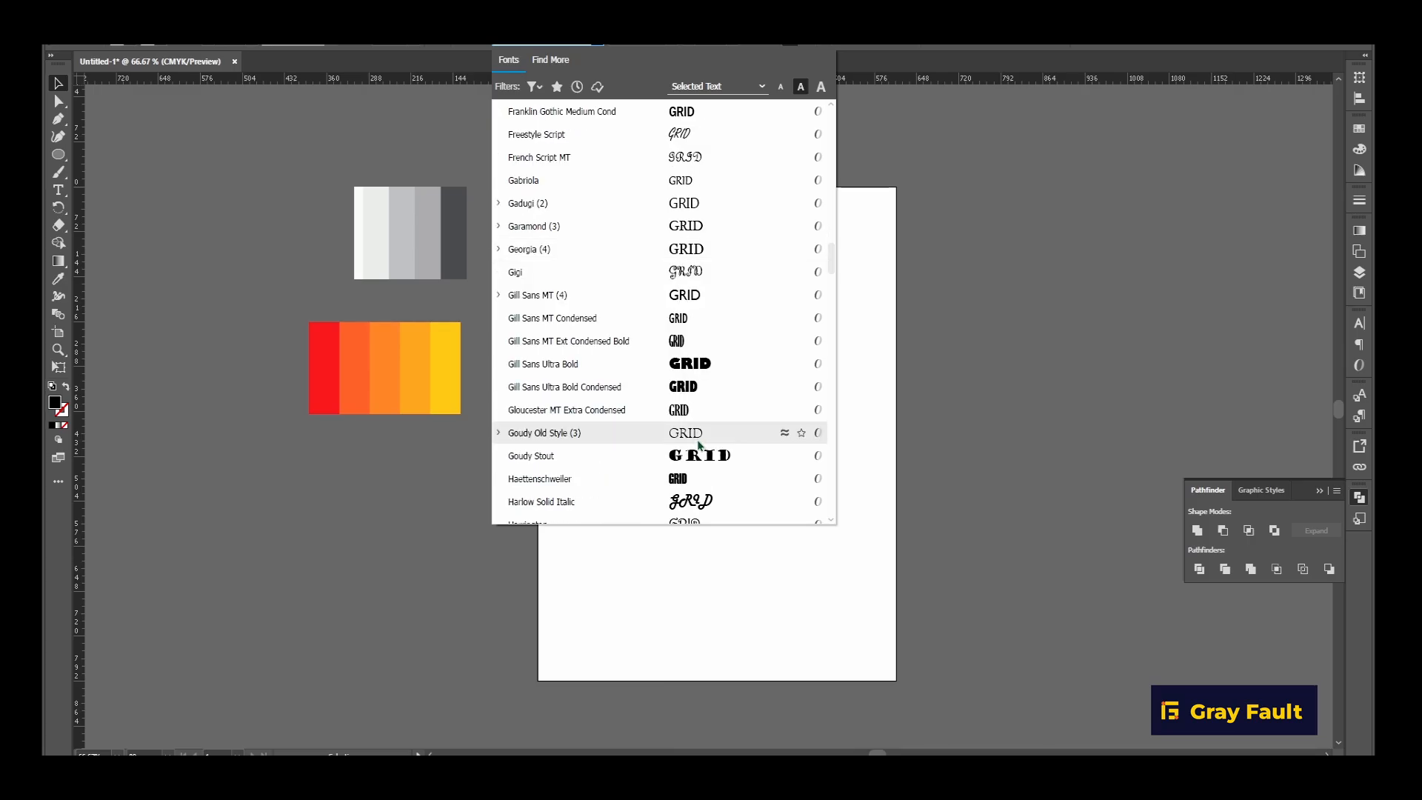
scroll(699, 443, "down", 3)
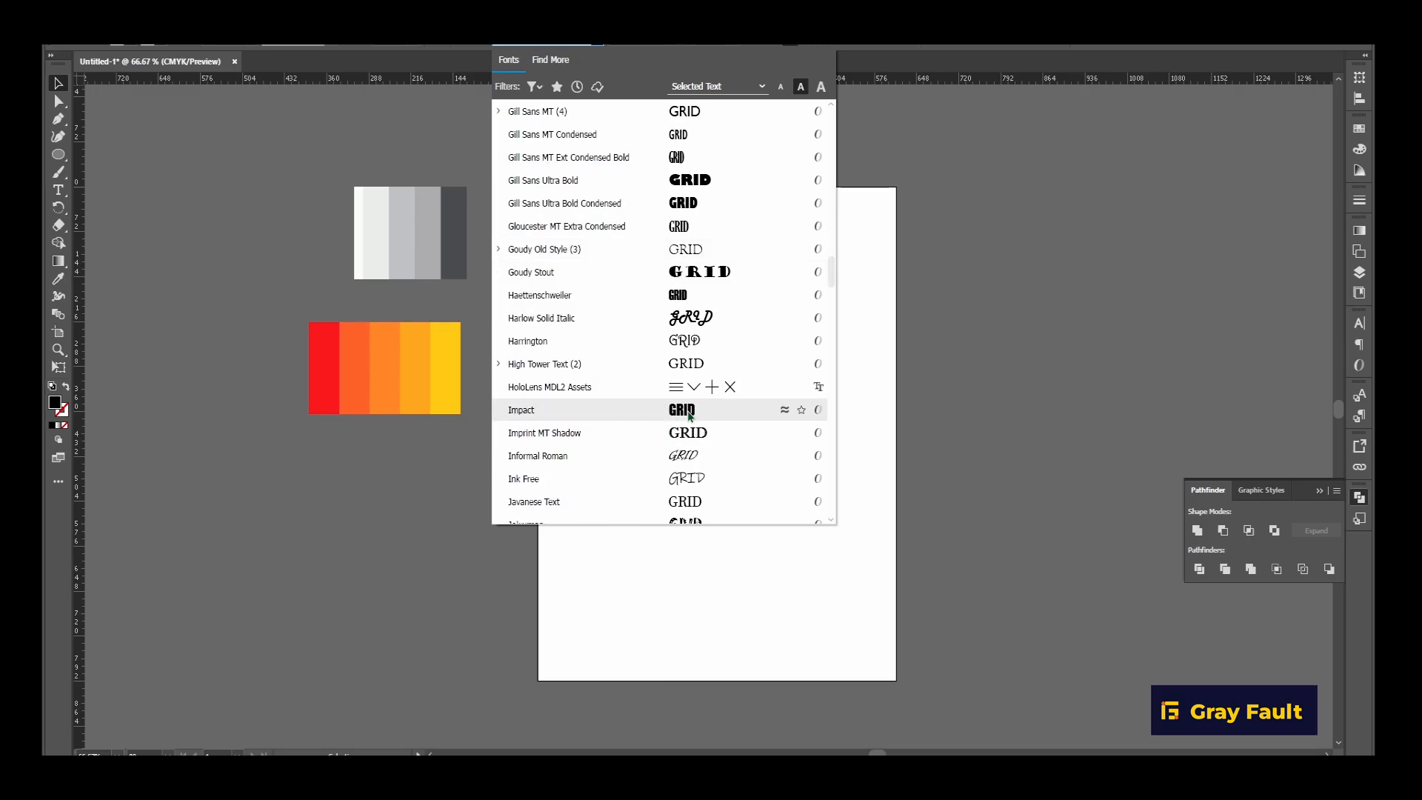
scroll(688, 418, "down", 3)
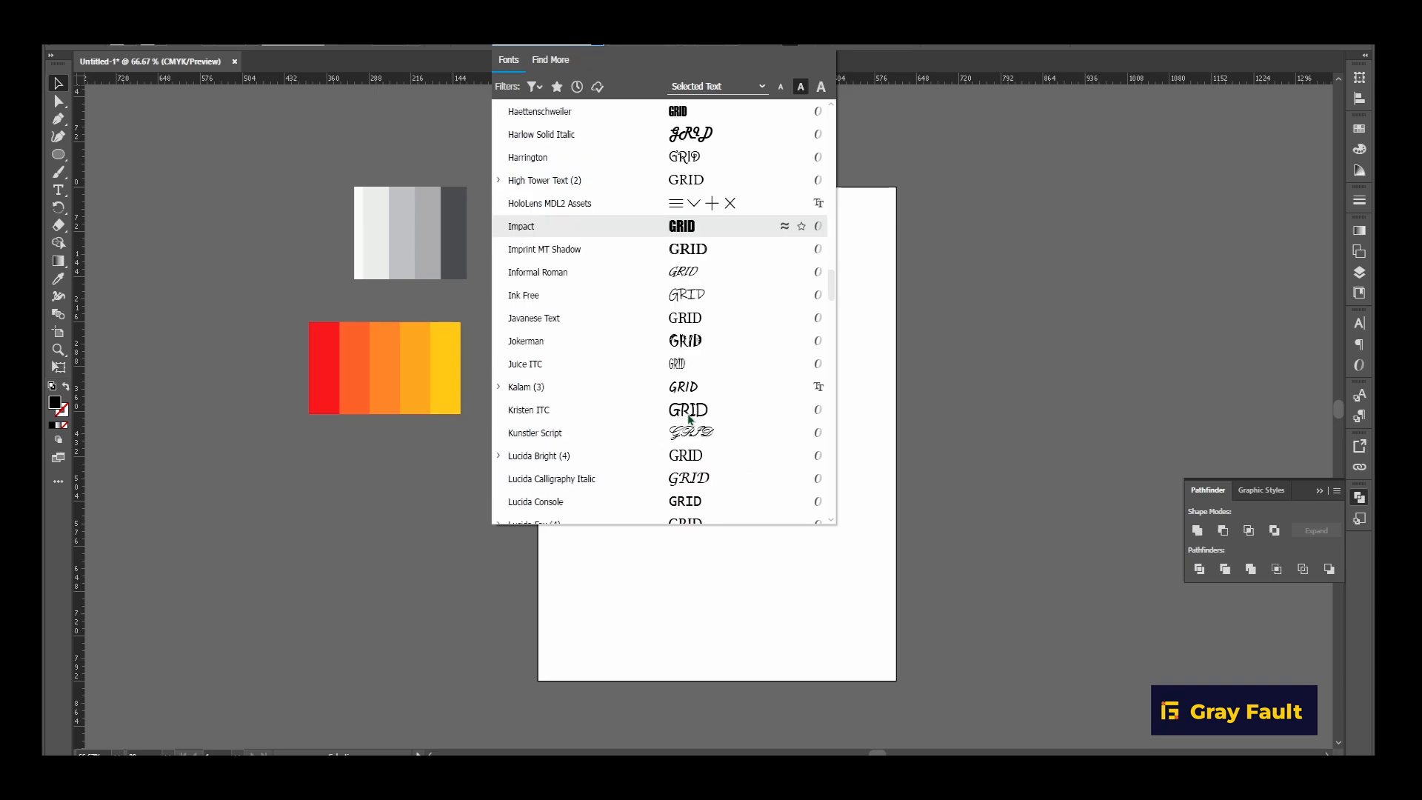
scroll(685, 444, "down", 3)
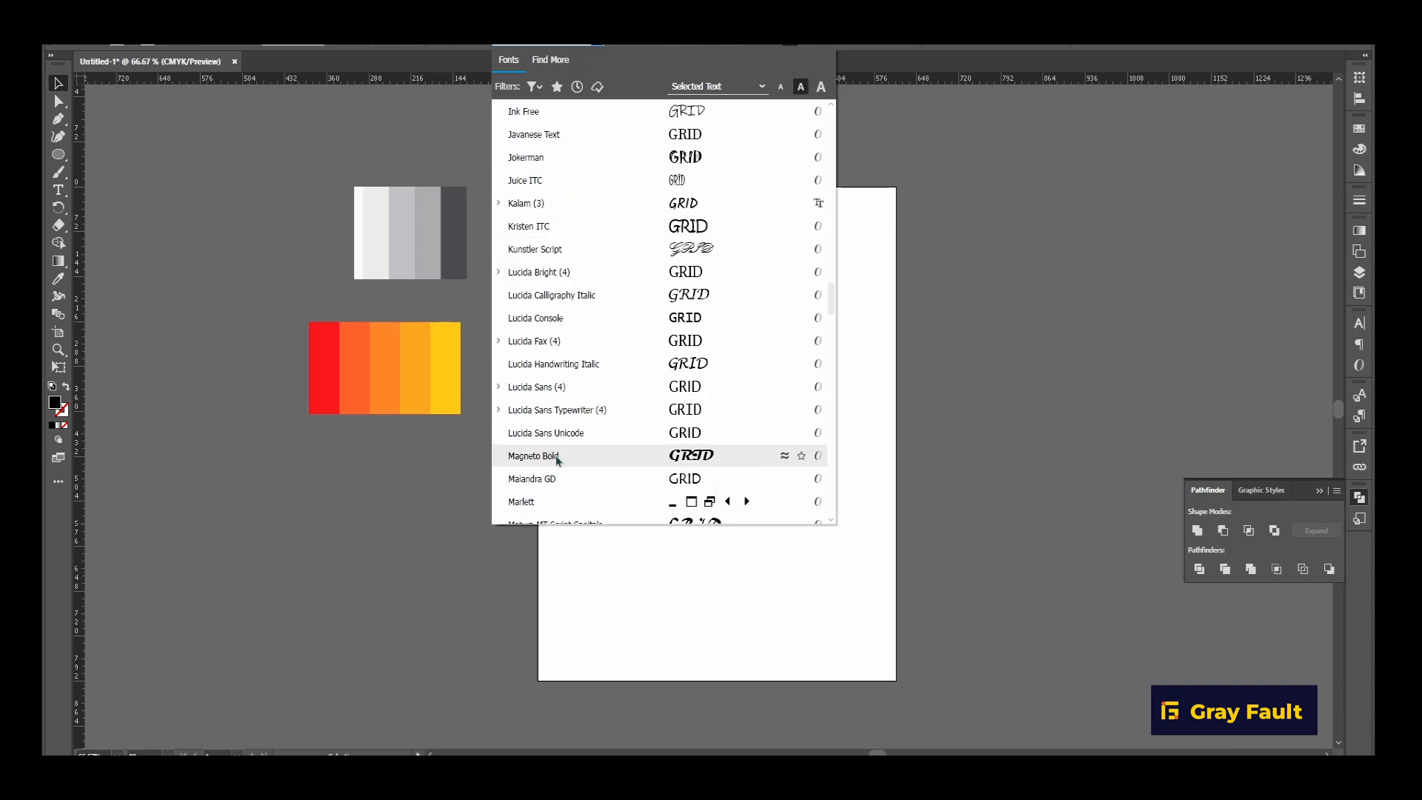
scroll(710, 426, "down", 3)
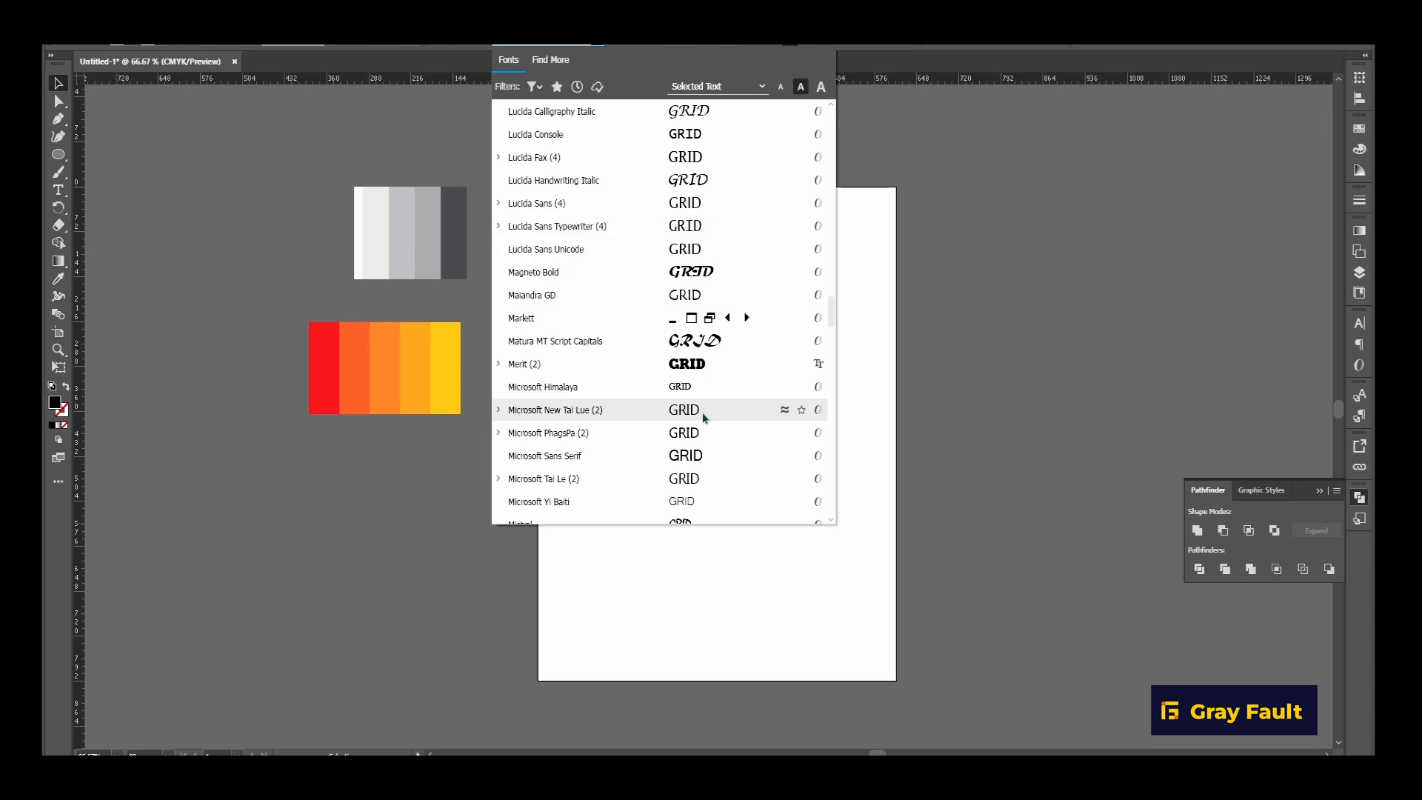
left_click(498, 363)
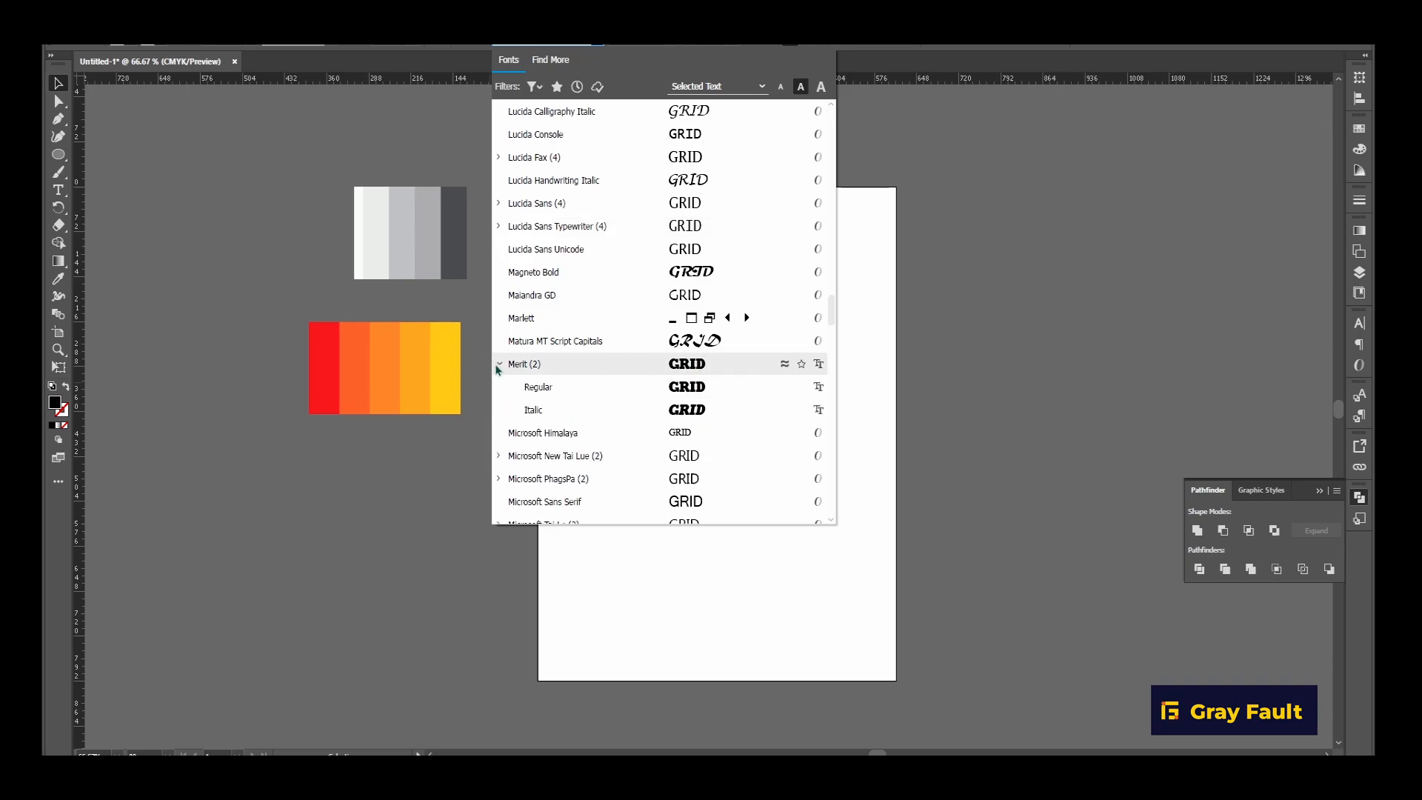
scroll(711, 385, "down", 3)
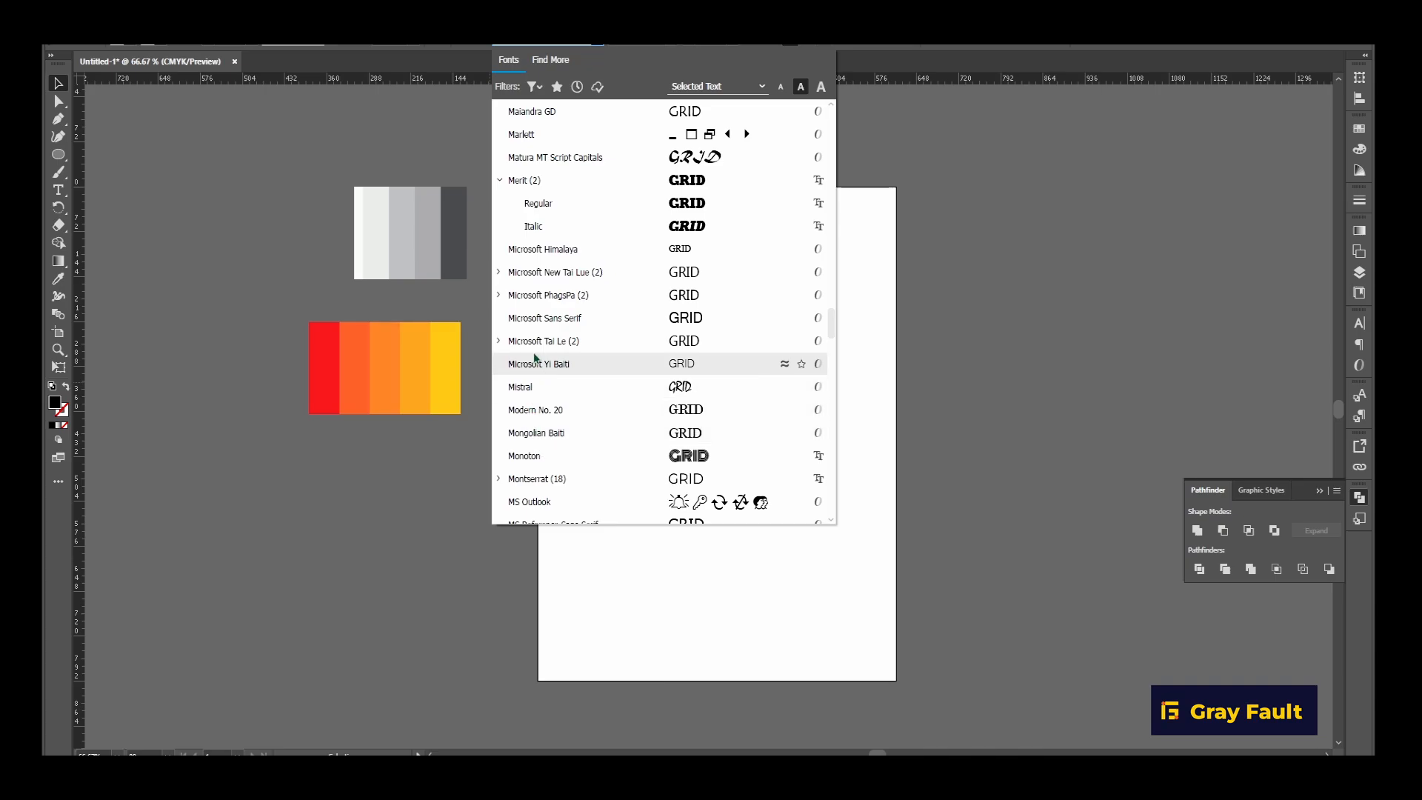
scroll(654, 298, "down", 3)
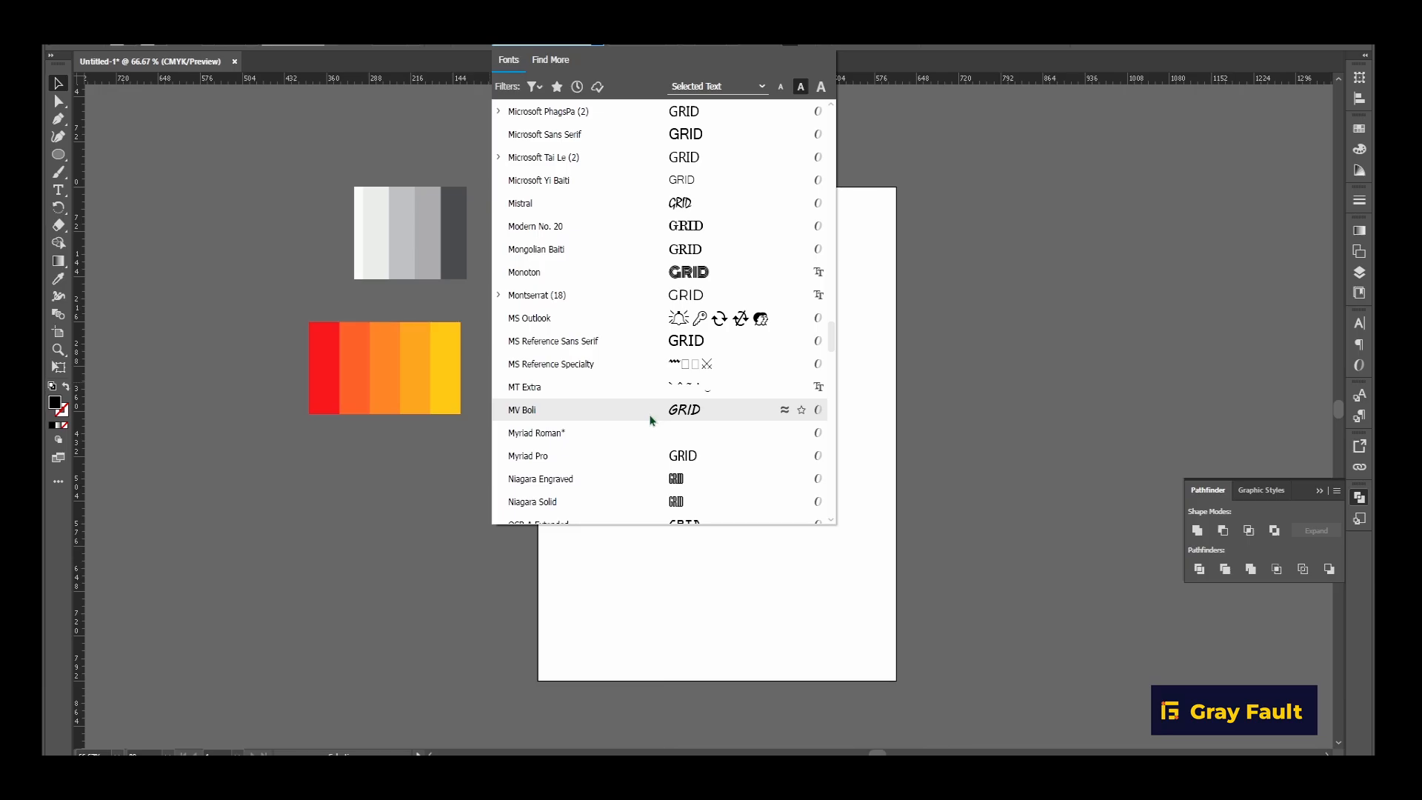
scroll(651, 420, "down", 3)
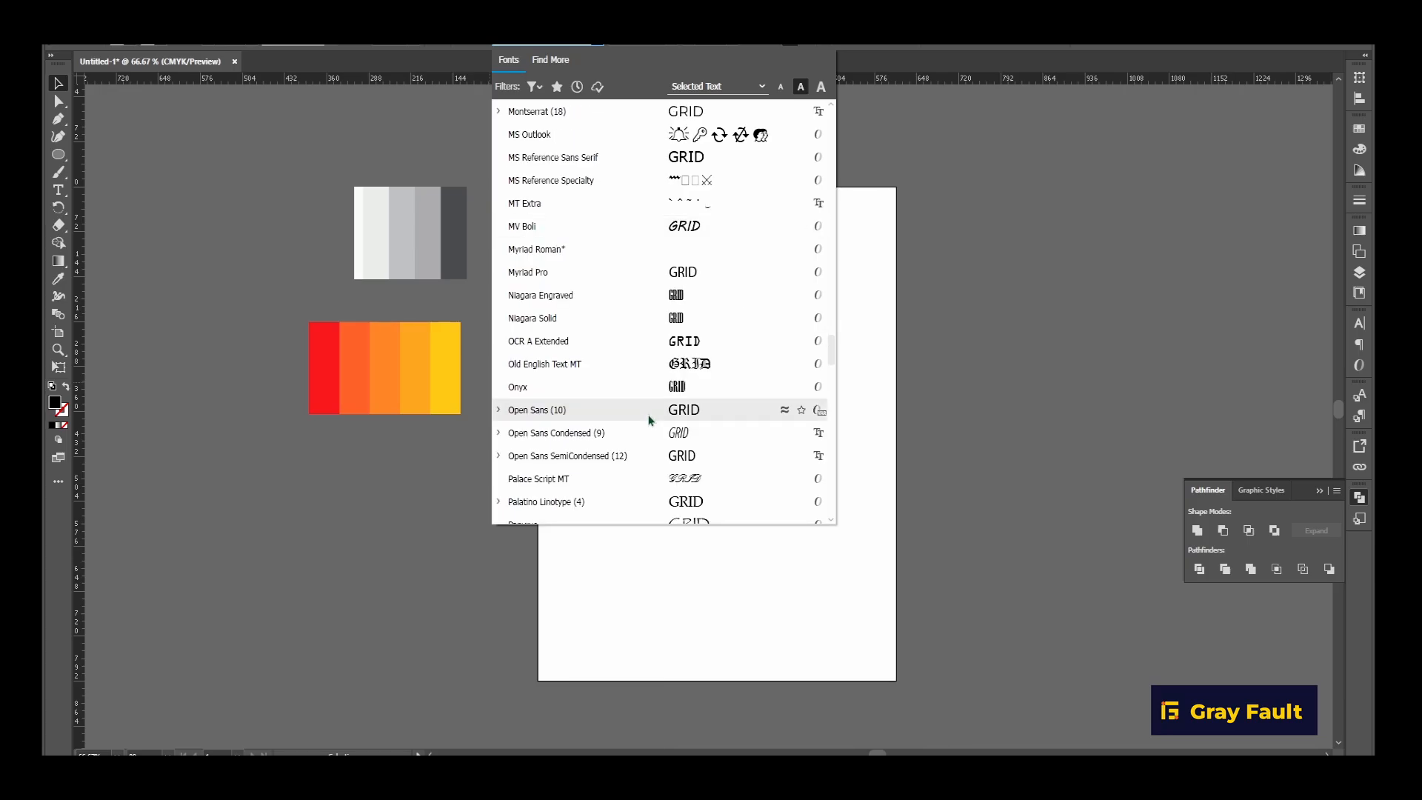
scroll(648, 420, "down", 3)
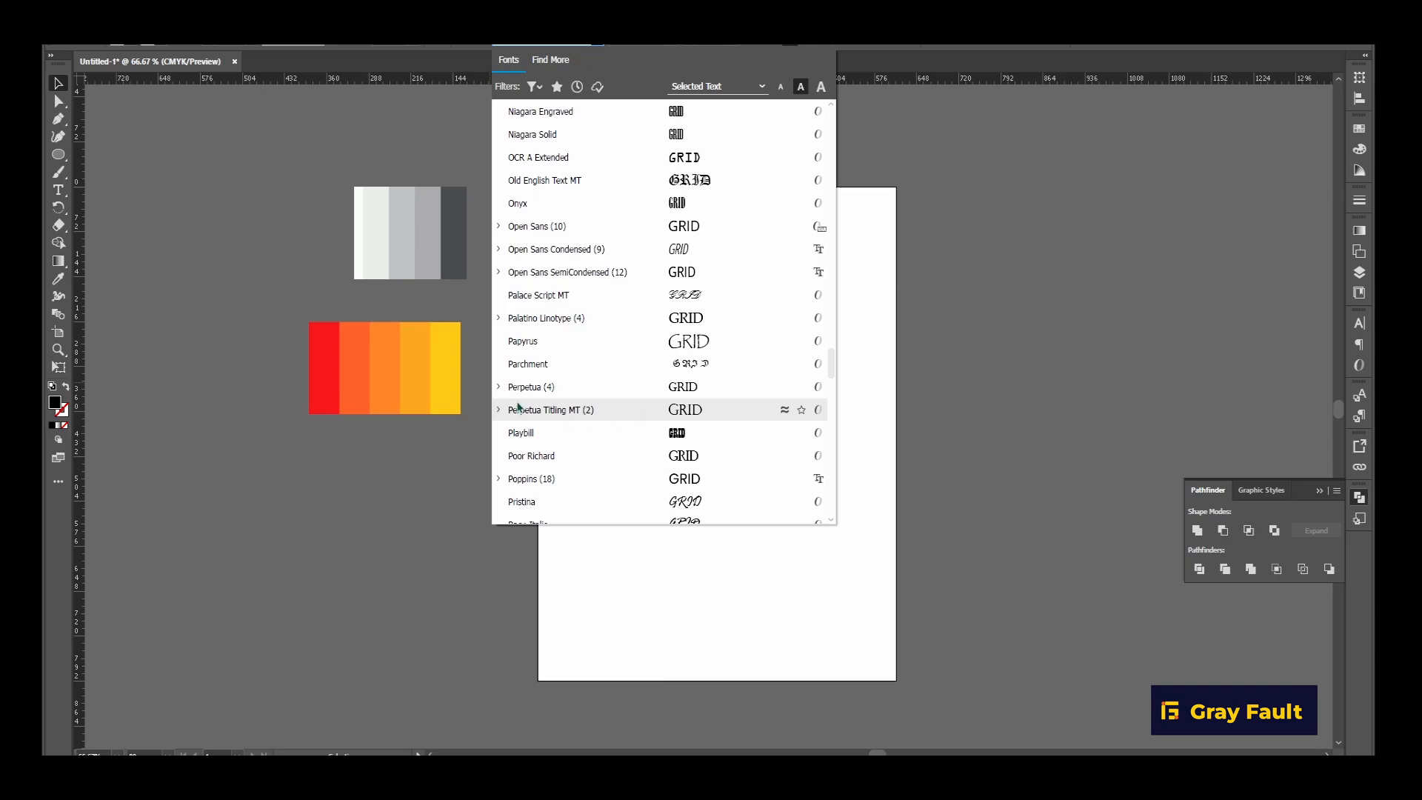
left_click(489, 381)
With the GRID text selected, examine the remaining font previews through to the end of the font list.
left_click(668, 450)
left_click(592, 51)
scroll(615, 155, "down", 10)
scroll(723, 375, "down", 15)
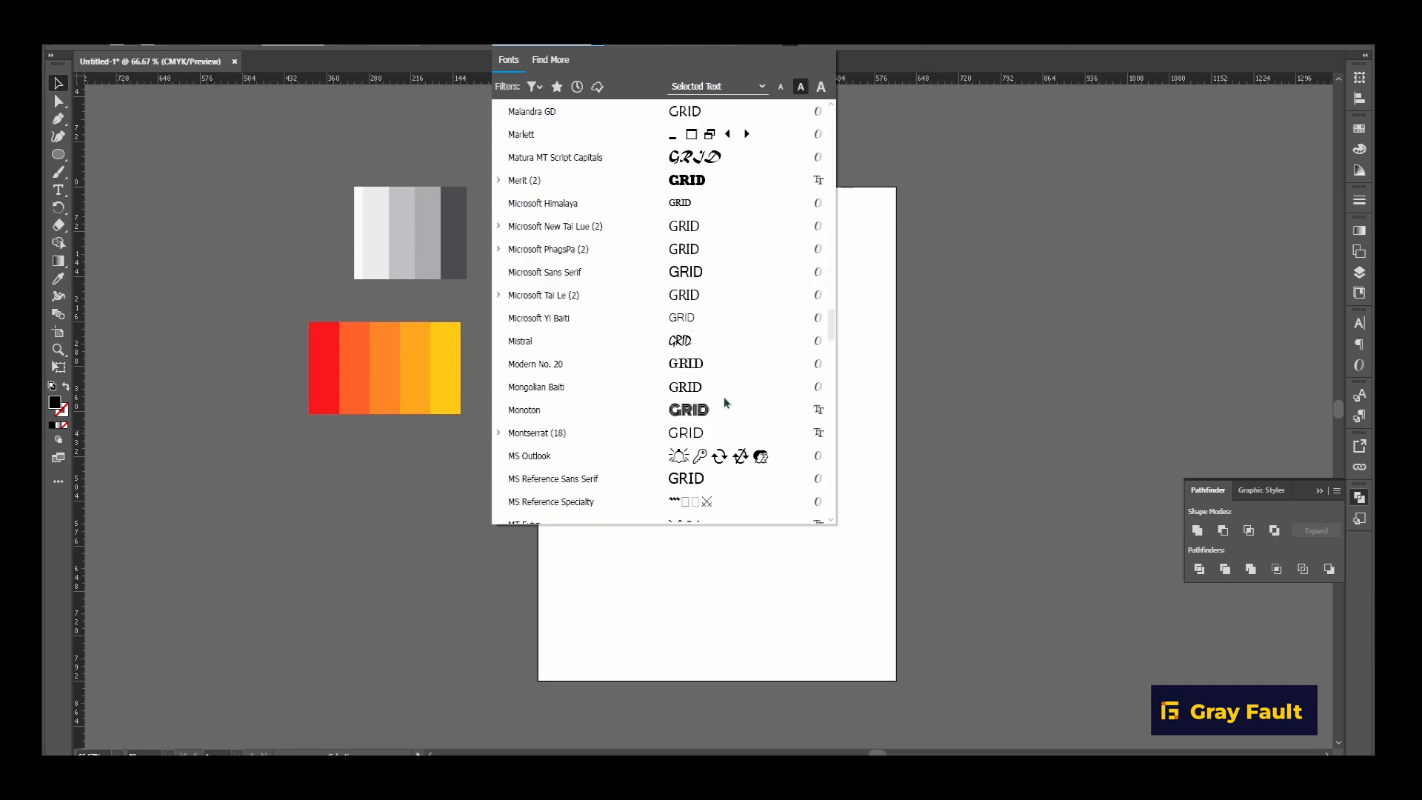
scroll(717, 411, "down", 3)
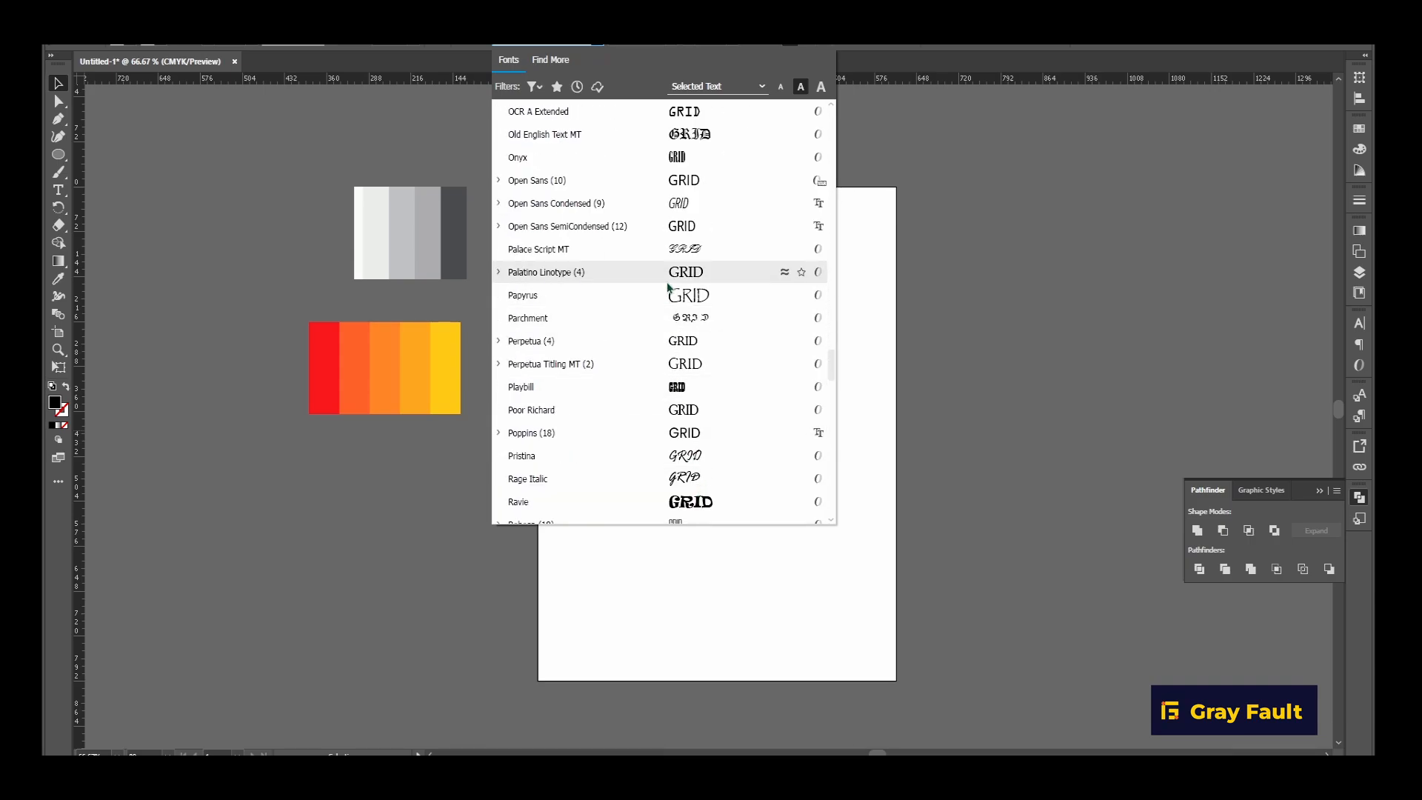
scroll(611, 379, "down", 3)
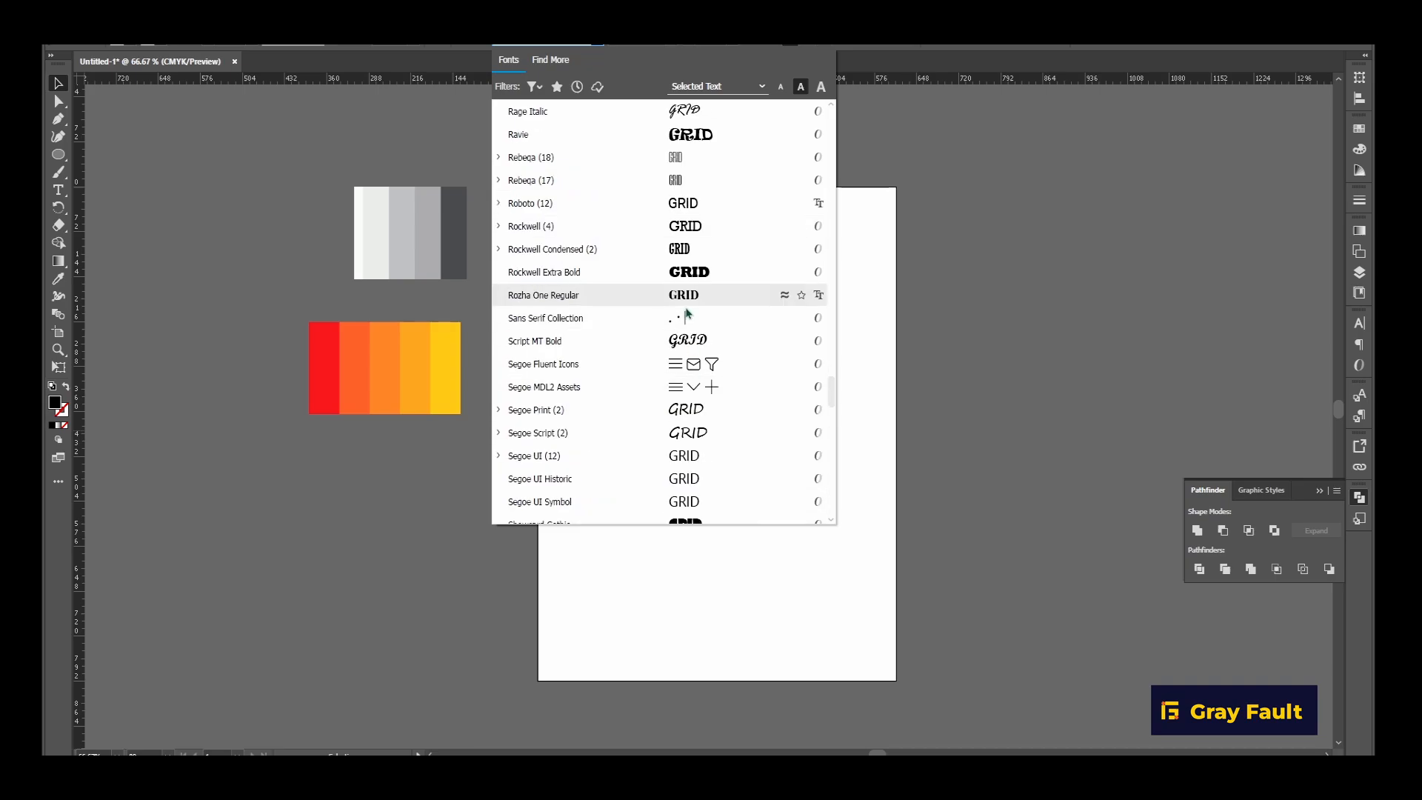
left_click(652, 412)
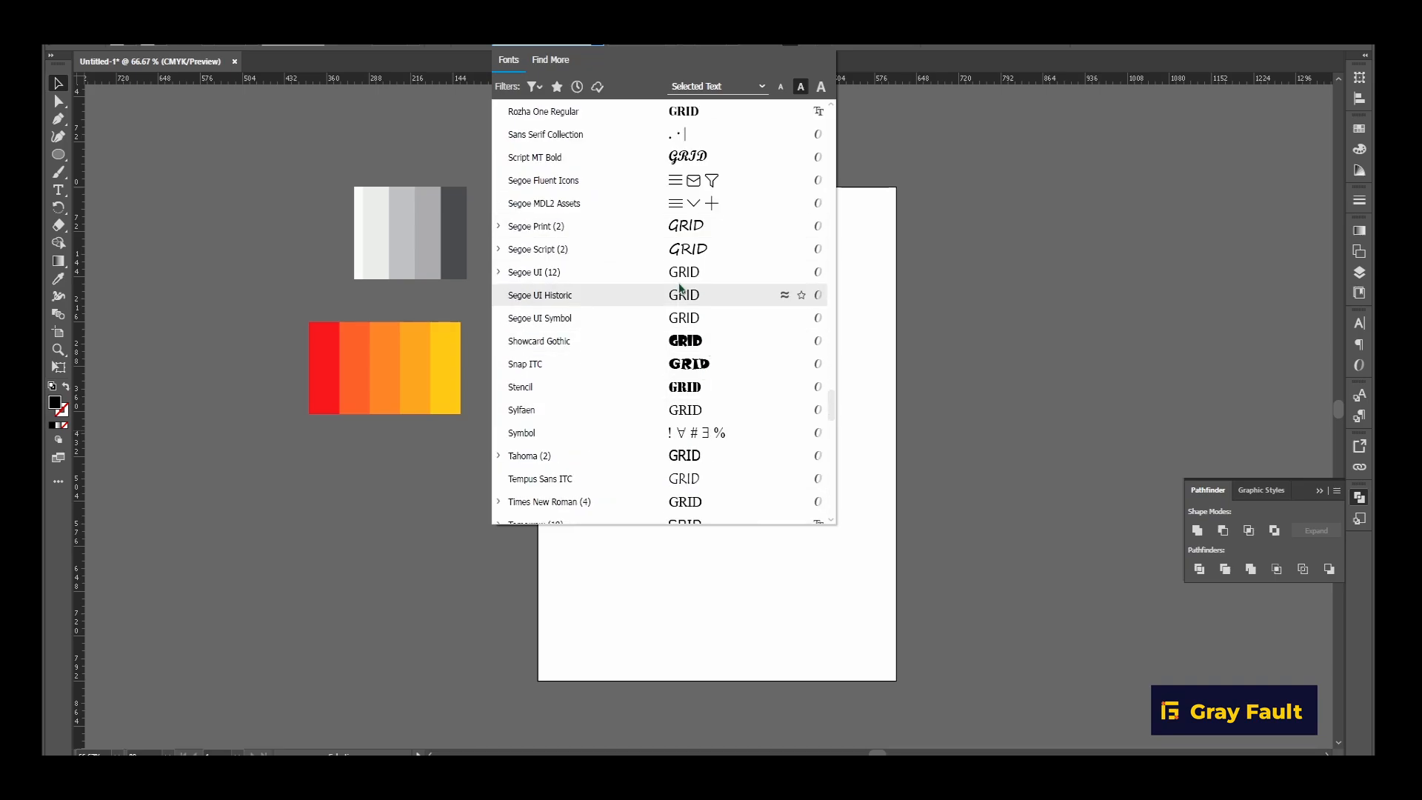
scroll(663, 382, "down", 3)
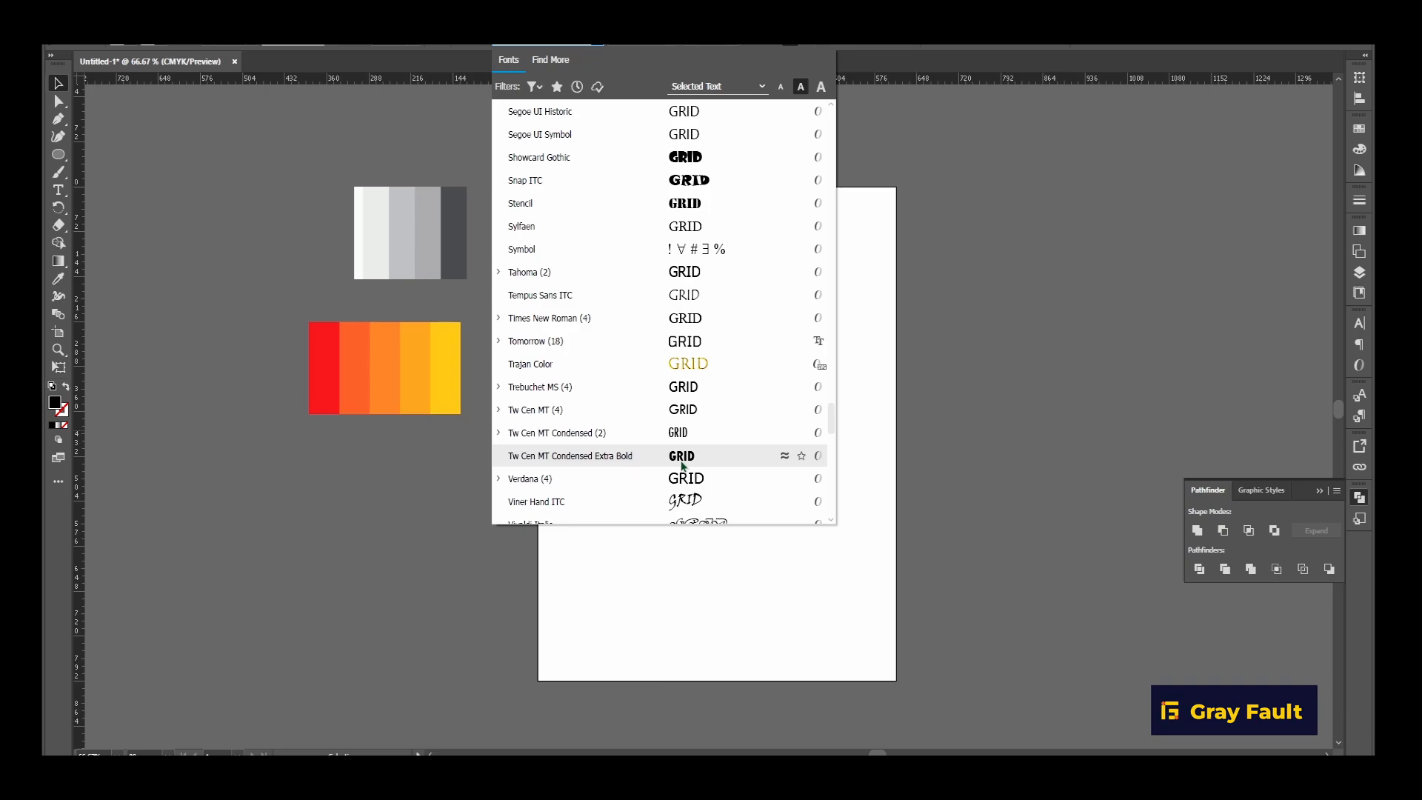
scroll(682, 466, "down", 3)
scroll(683, 478, "down", 3)
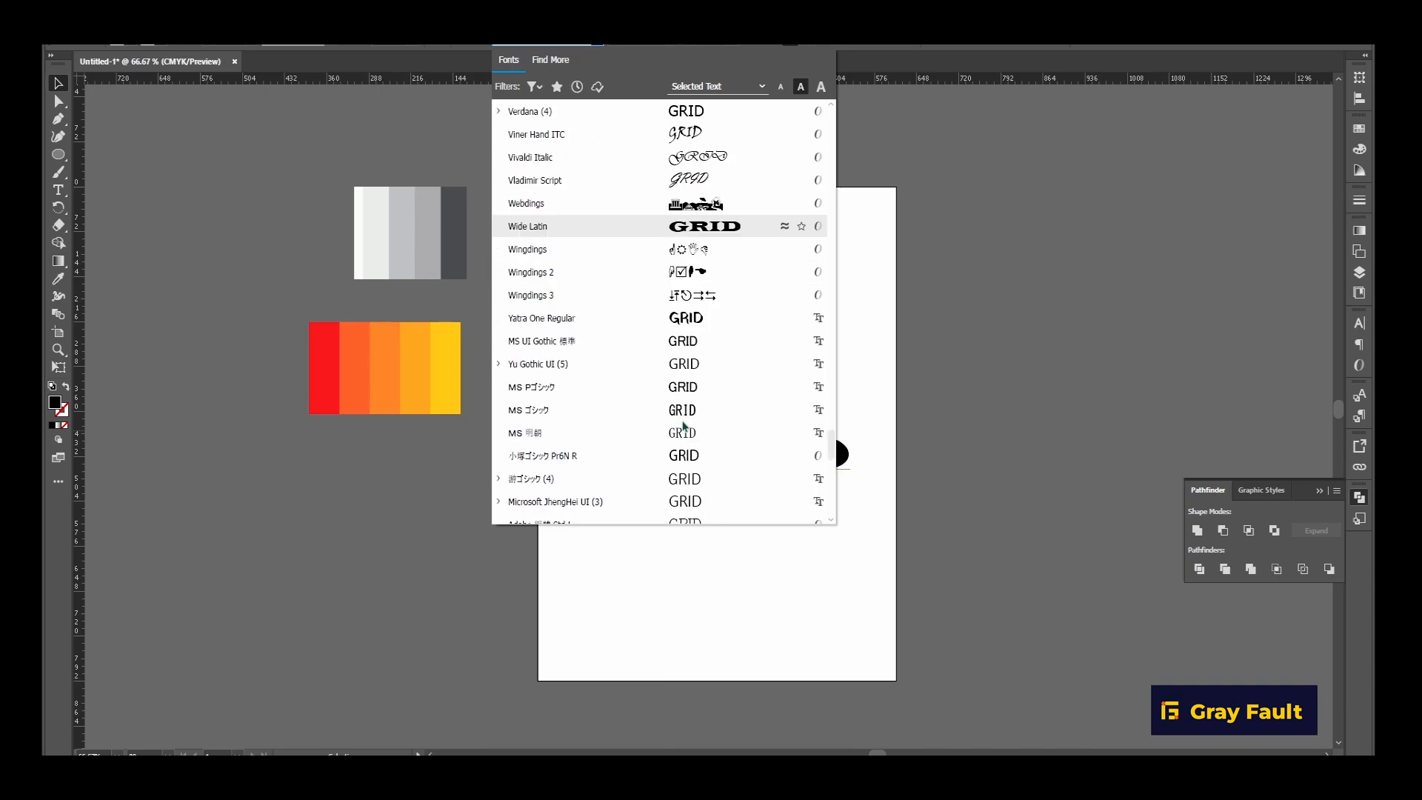
scroll(683, 489, "down", 3)
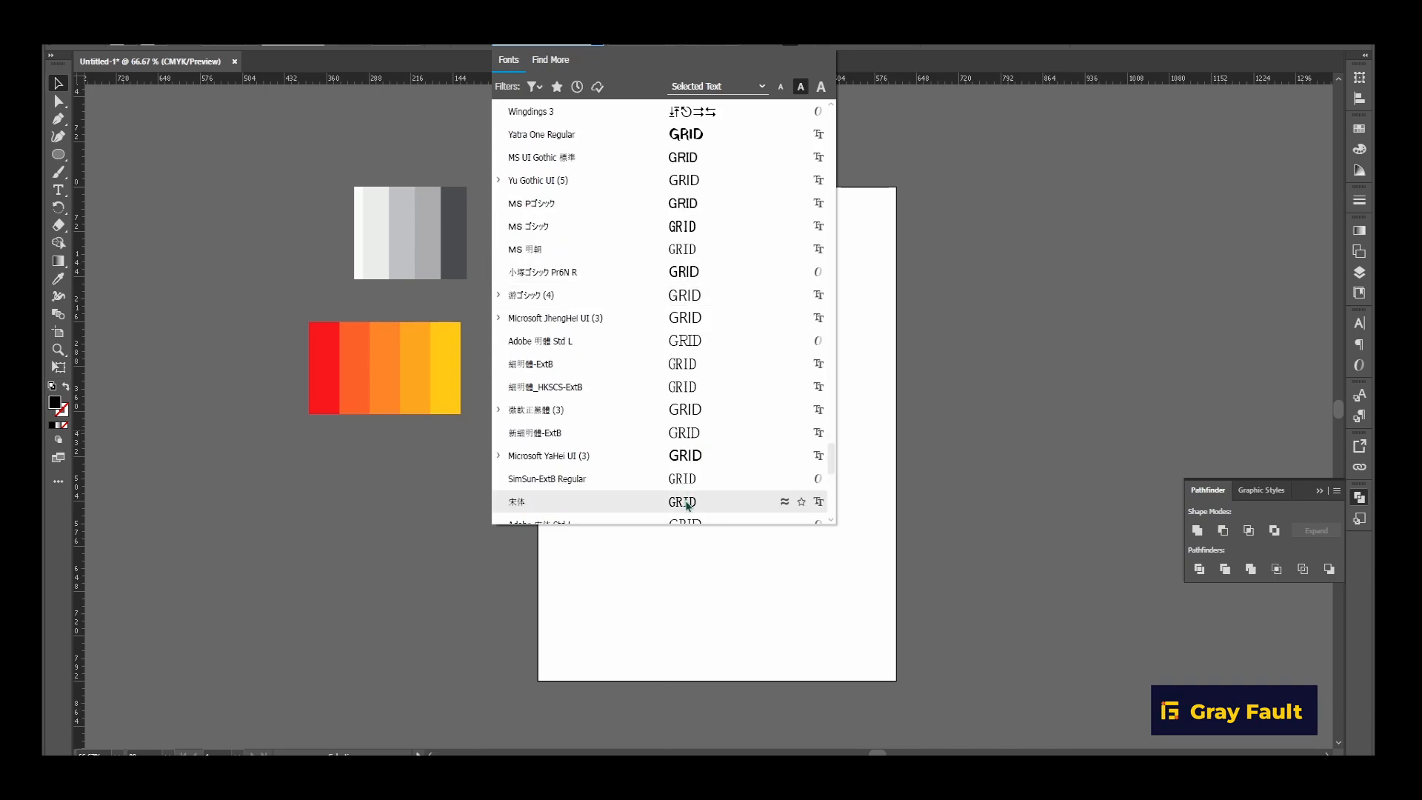
scroll(686, 500, "down", 6)
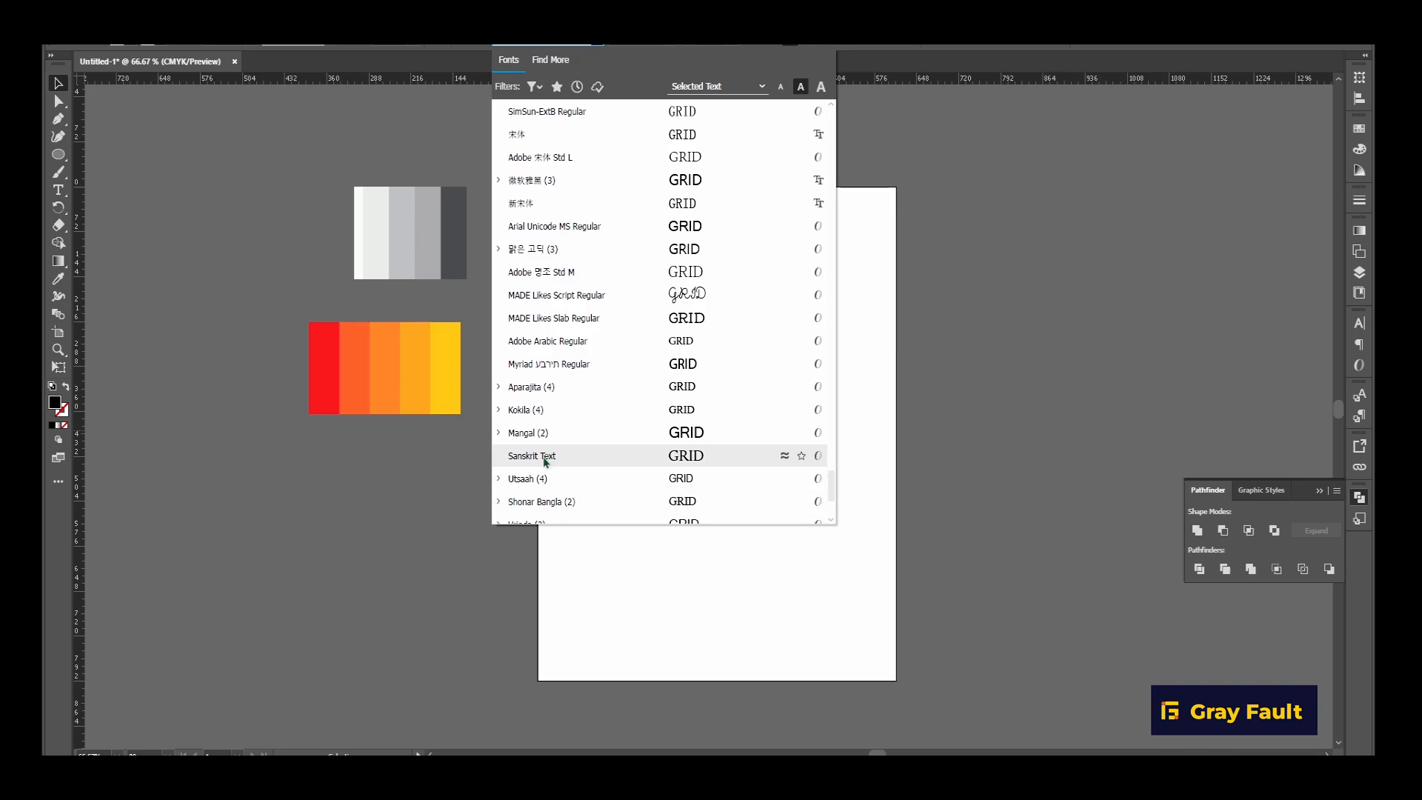
scroll(702, 463, "down", 3)
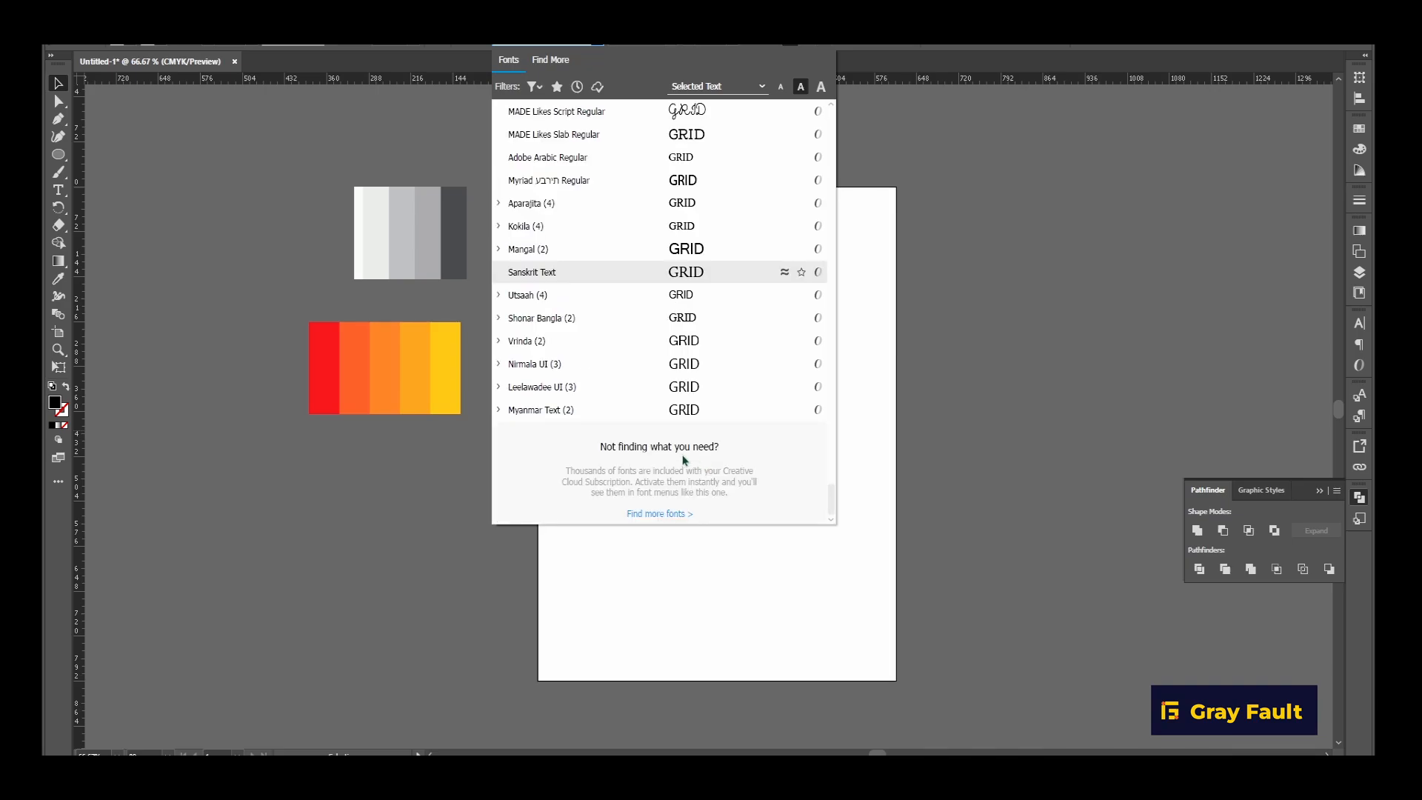
Set the font of the GRID text to Agency FB.
scroll(686, 445, "up", 20)
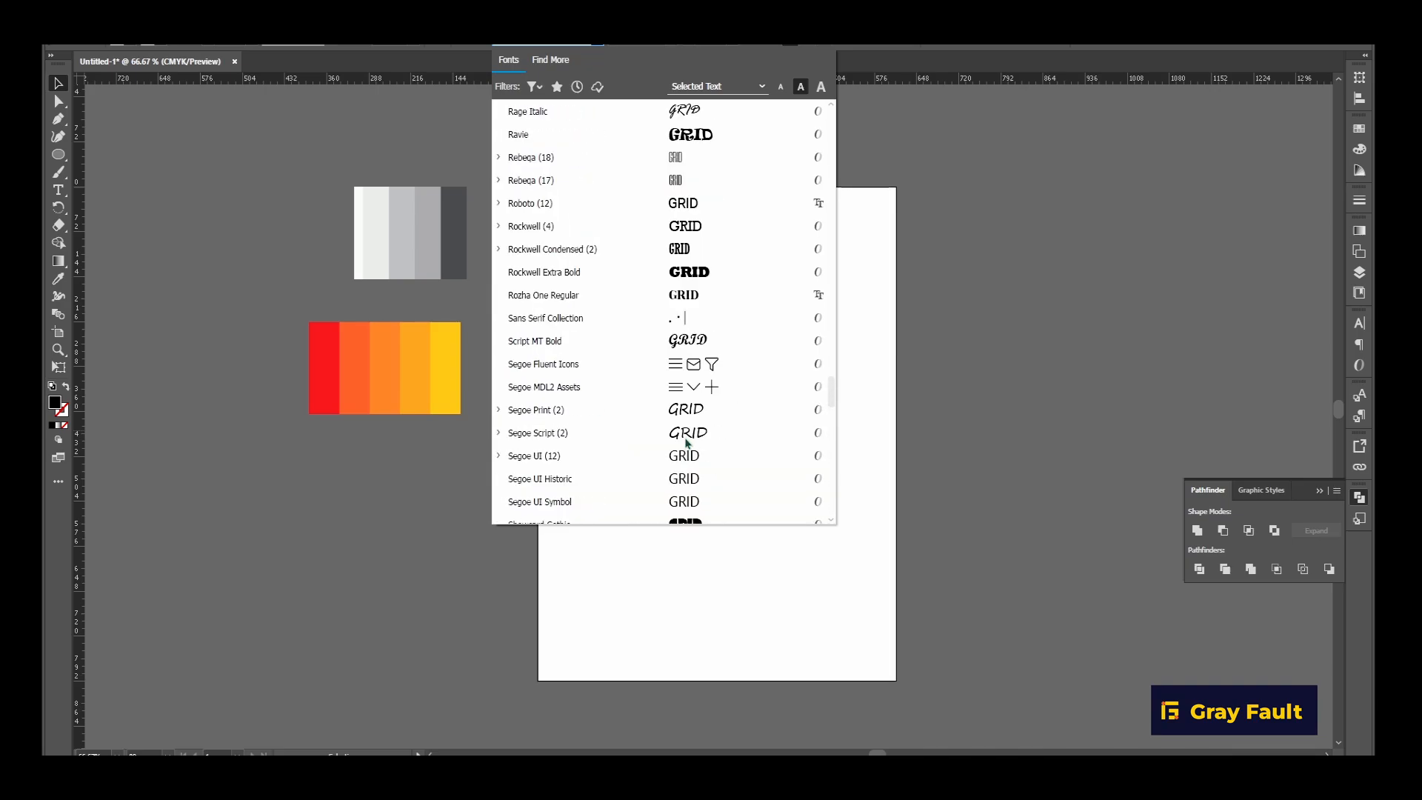
scroll(686, 442, "up", 12)
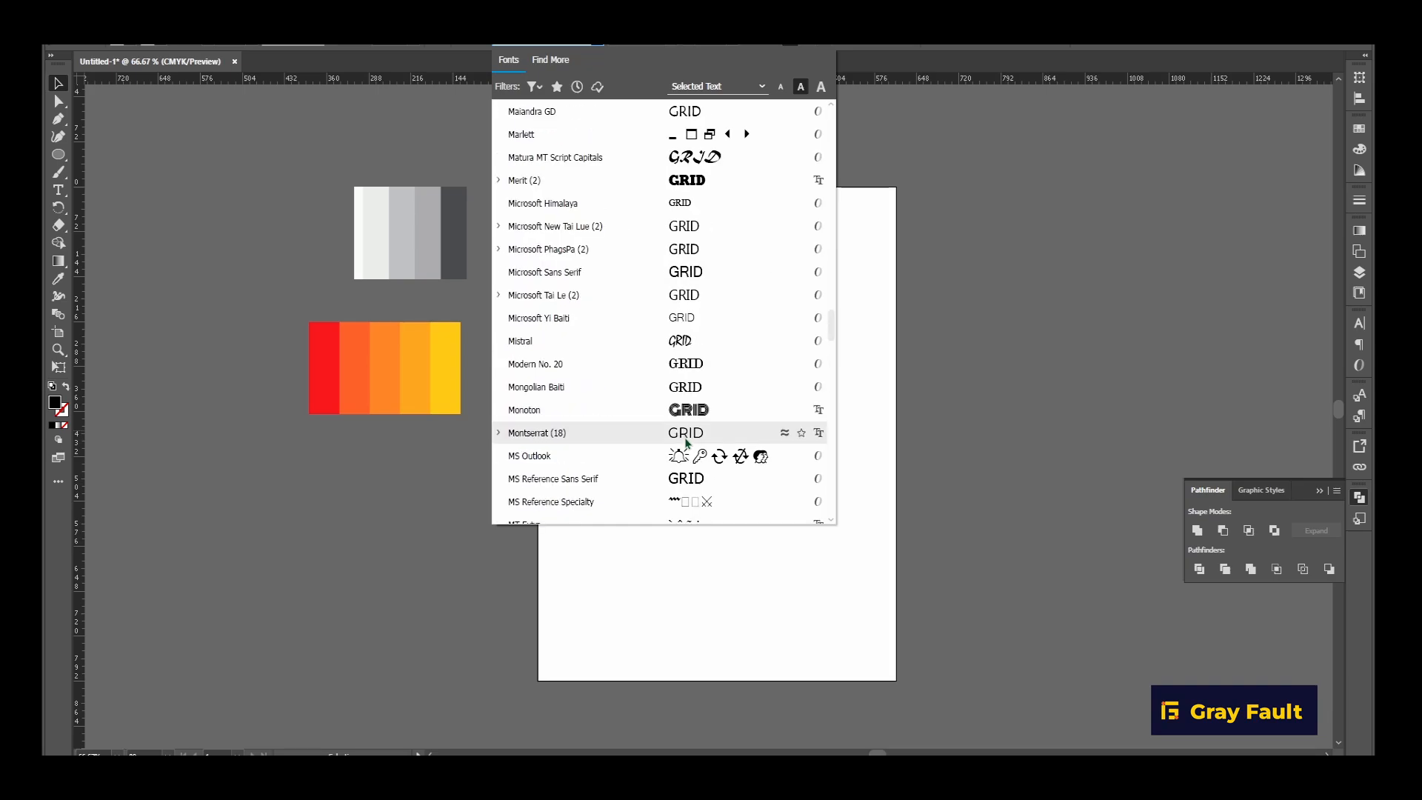
scroll(686, 442, "up", 6)
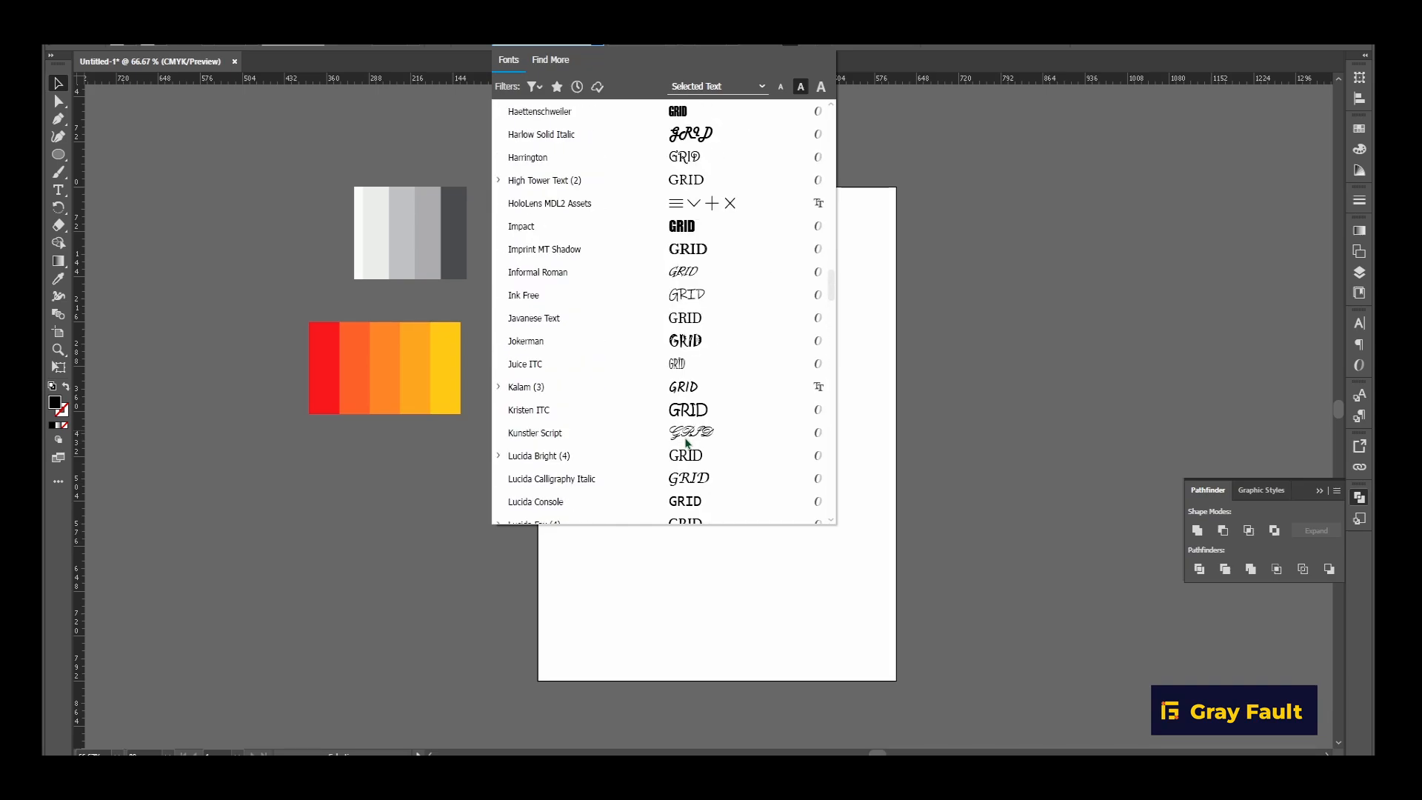
scroll(686, 442, "up", 3)
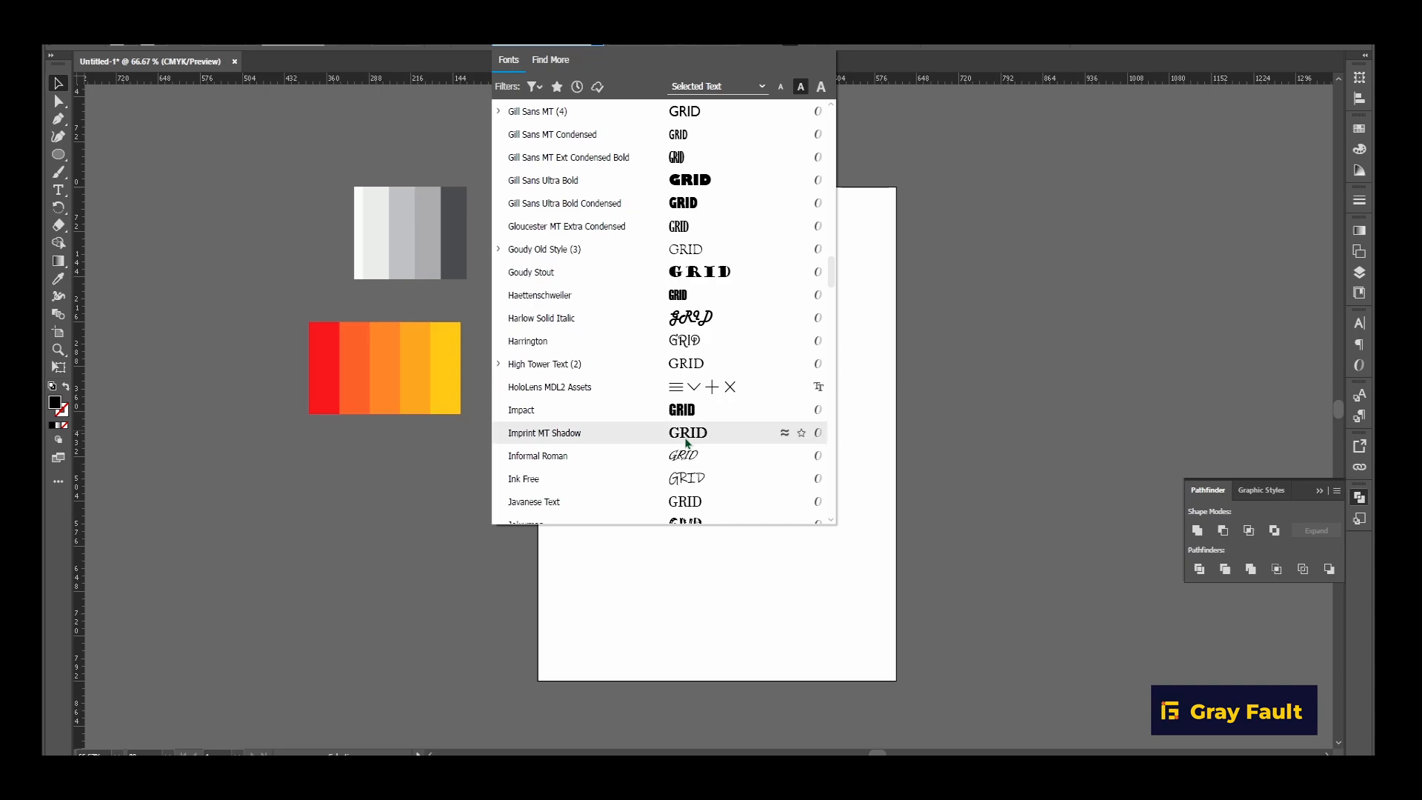
scroll(686, 443, "up", 3)
scroll(686, 443, "up", 6)
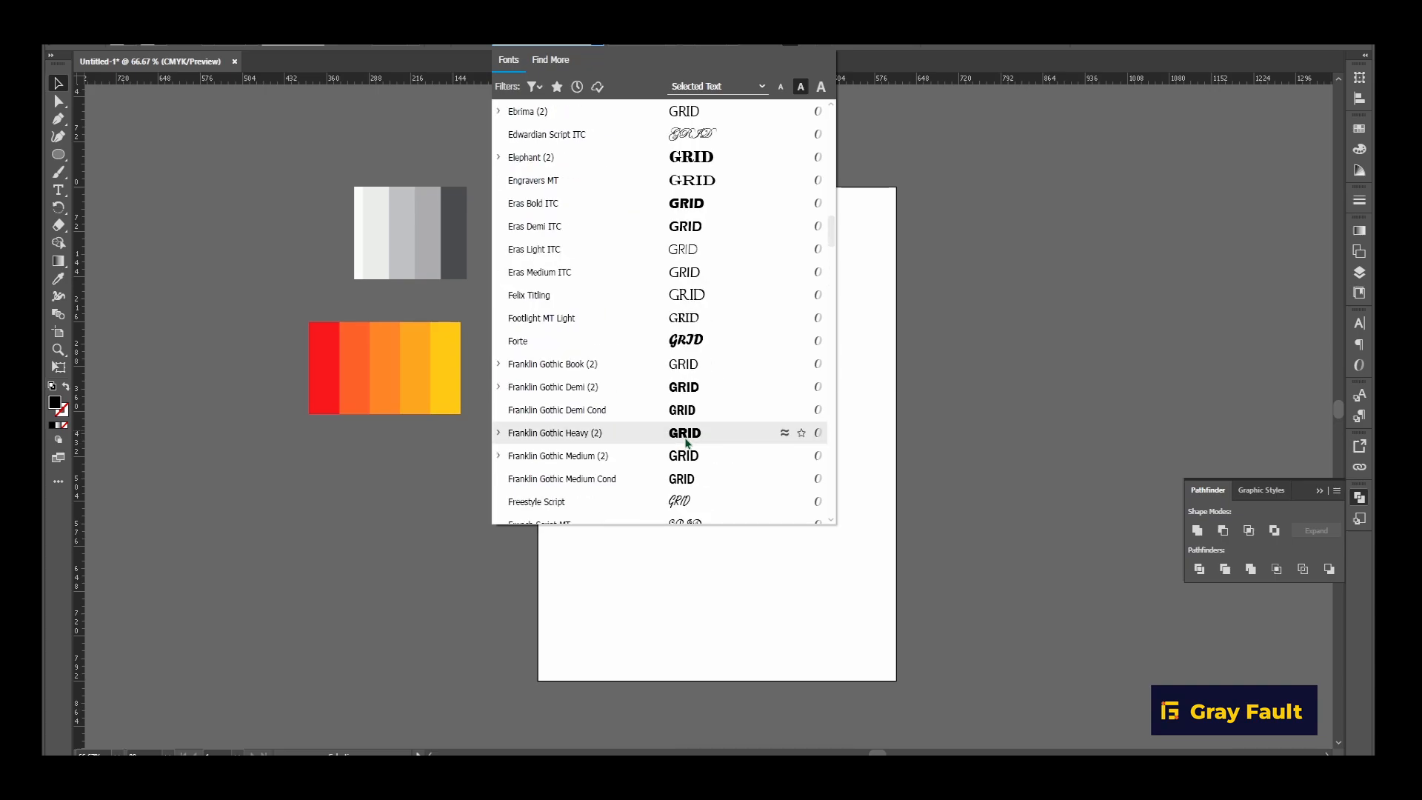
scroll(686, 443, "up", 3)
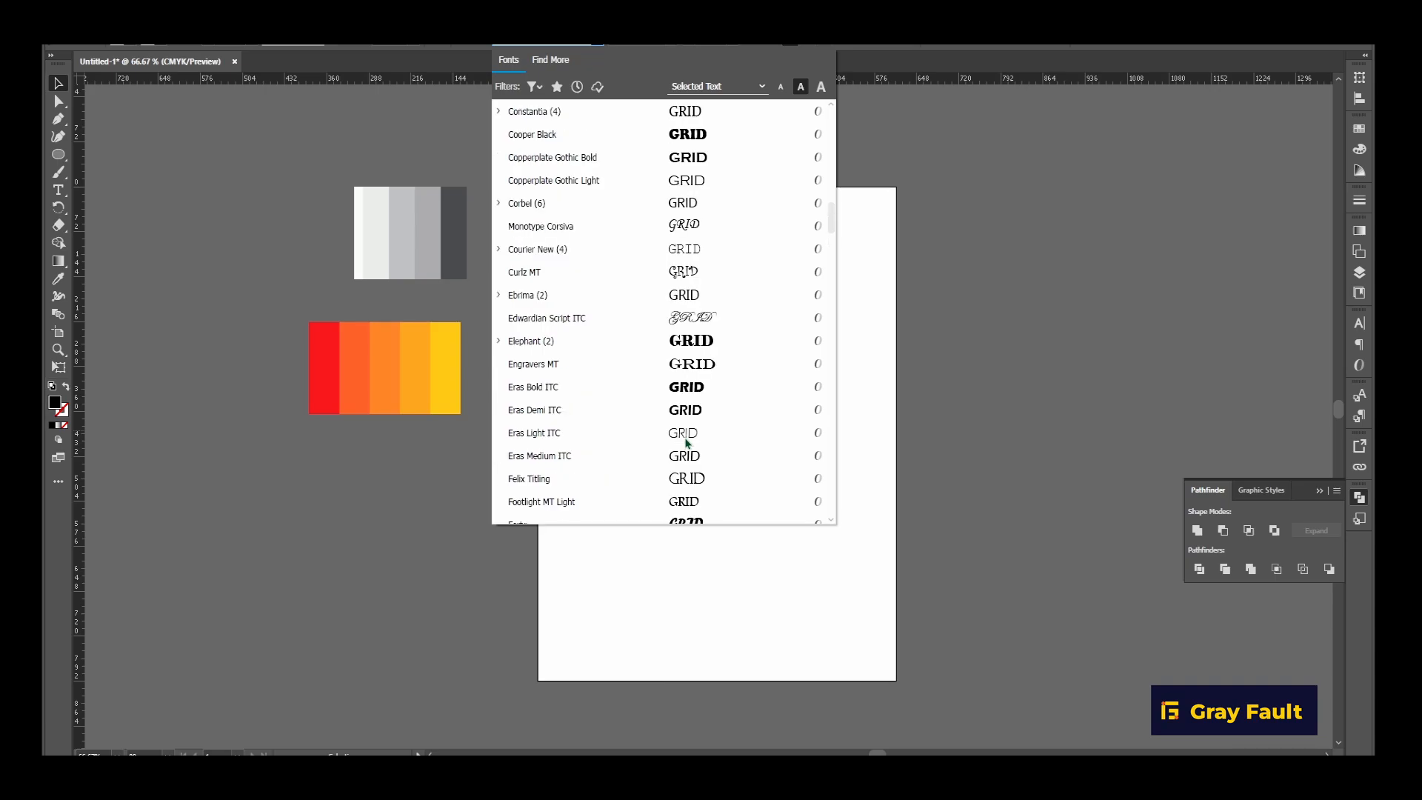
scroll(686, 442, "up", 6)
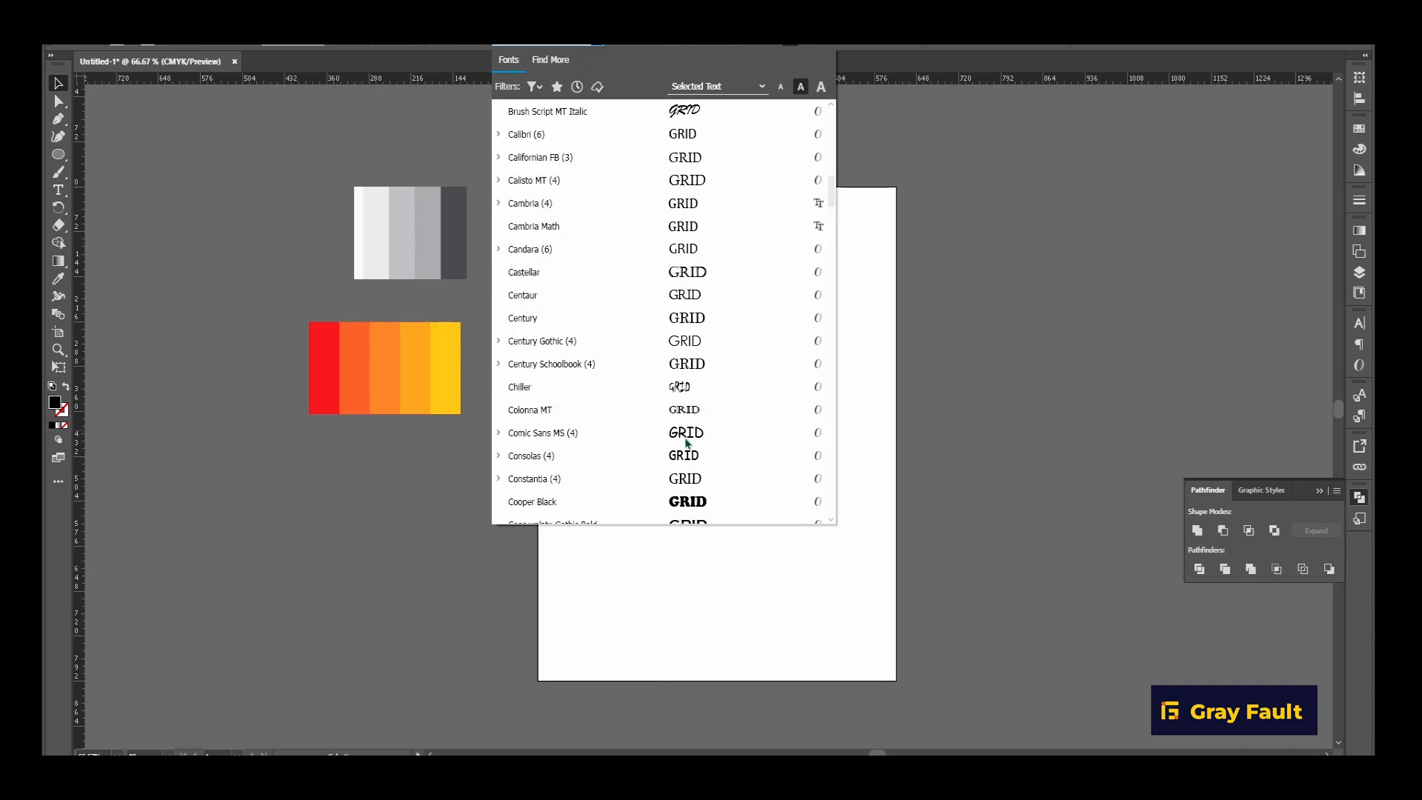
scroll(685, 443, "up", 3)
scroll(686, 443, "up", 3)
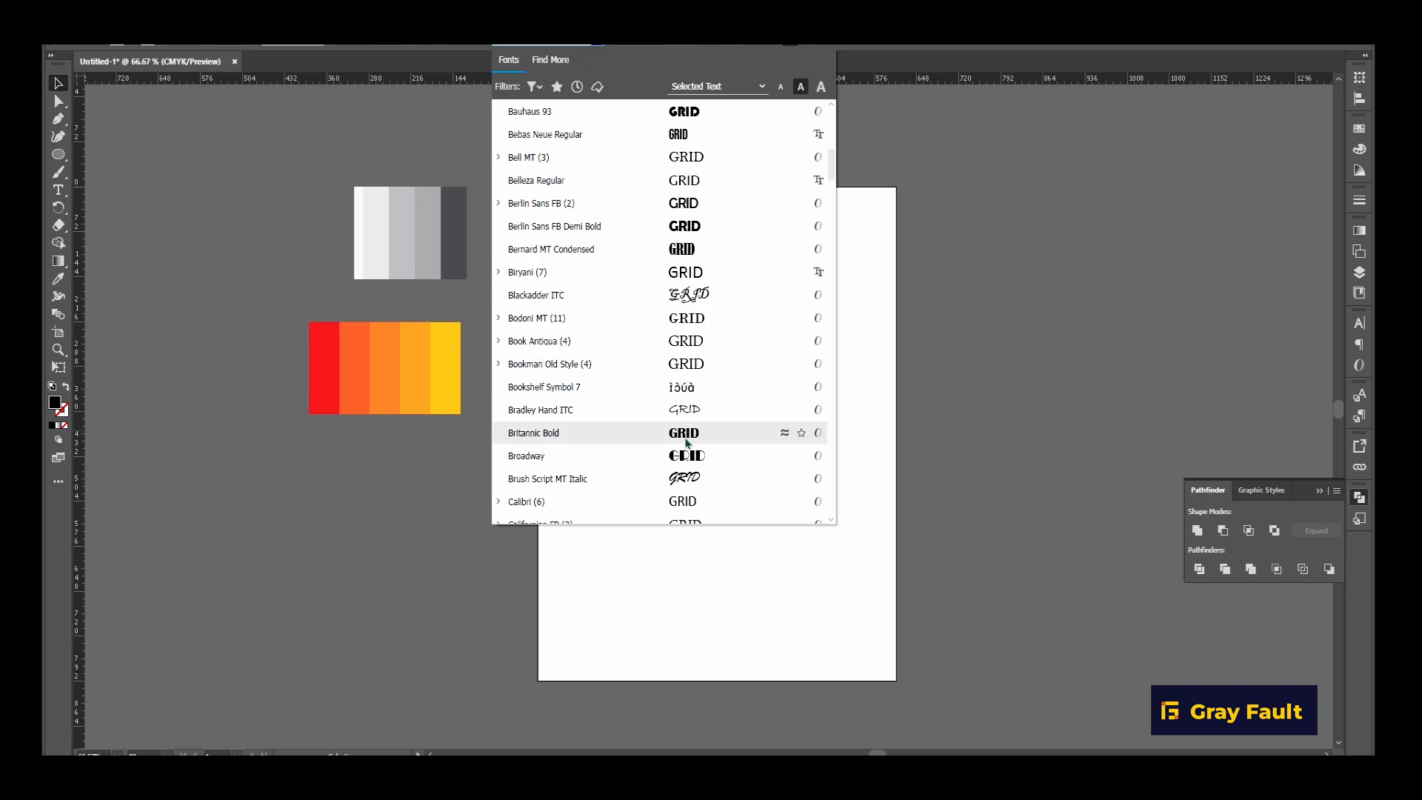
scroll(686, 443, "up", 3)
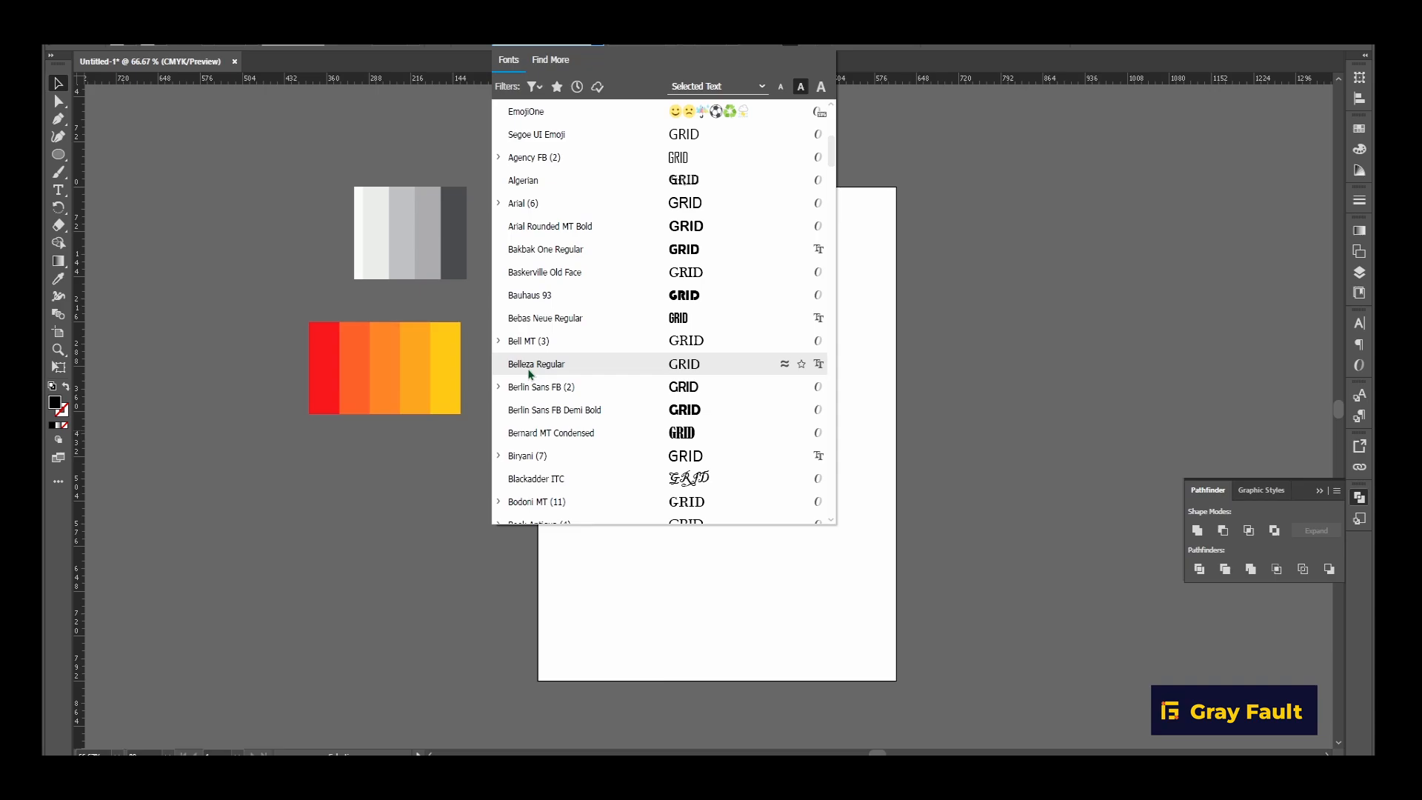
left_click(530, 157)
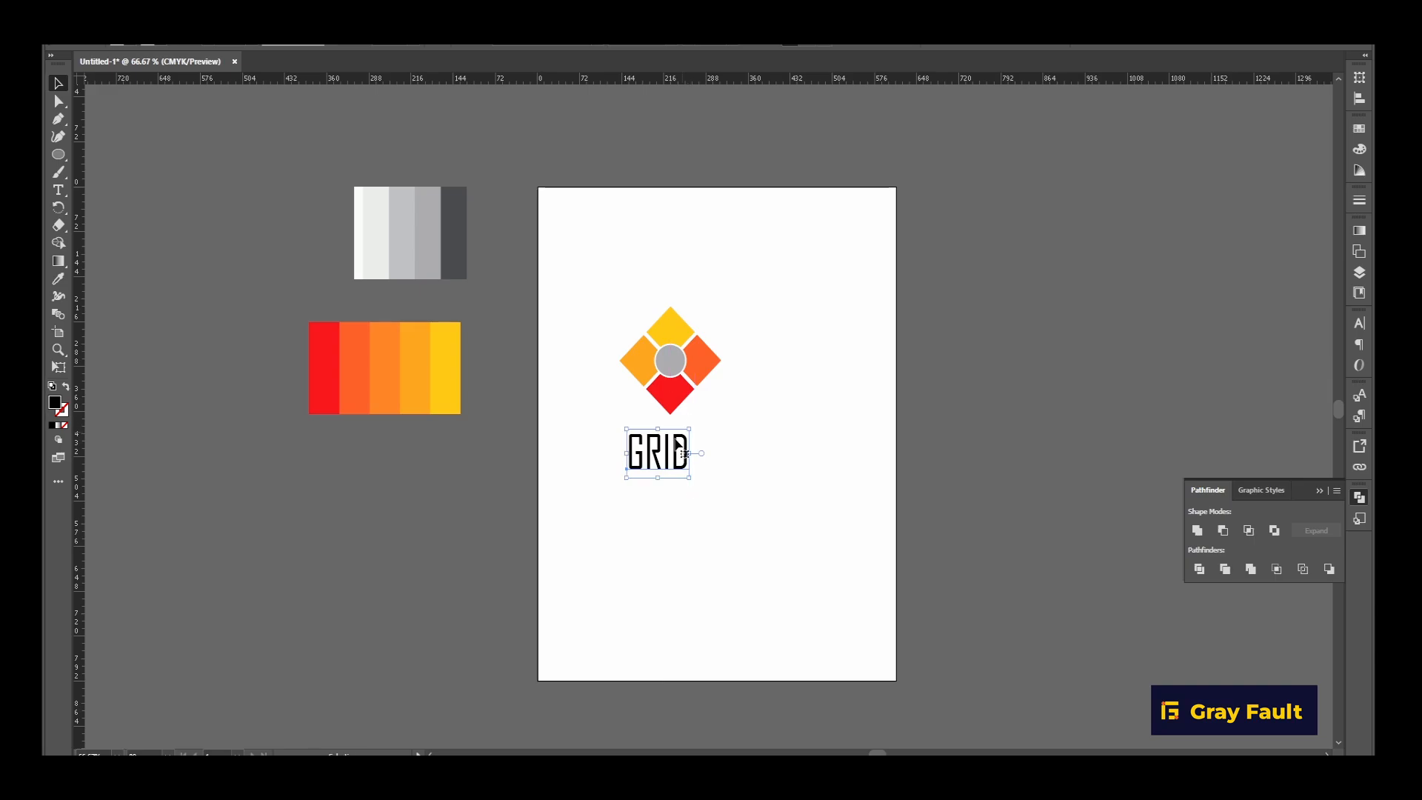
Enlarge the GRID text, make it bold, and centre it beneath the diamond emblem with both placed around the artboard's middle.
left_click_drag(690, 429, 709, 413)
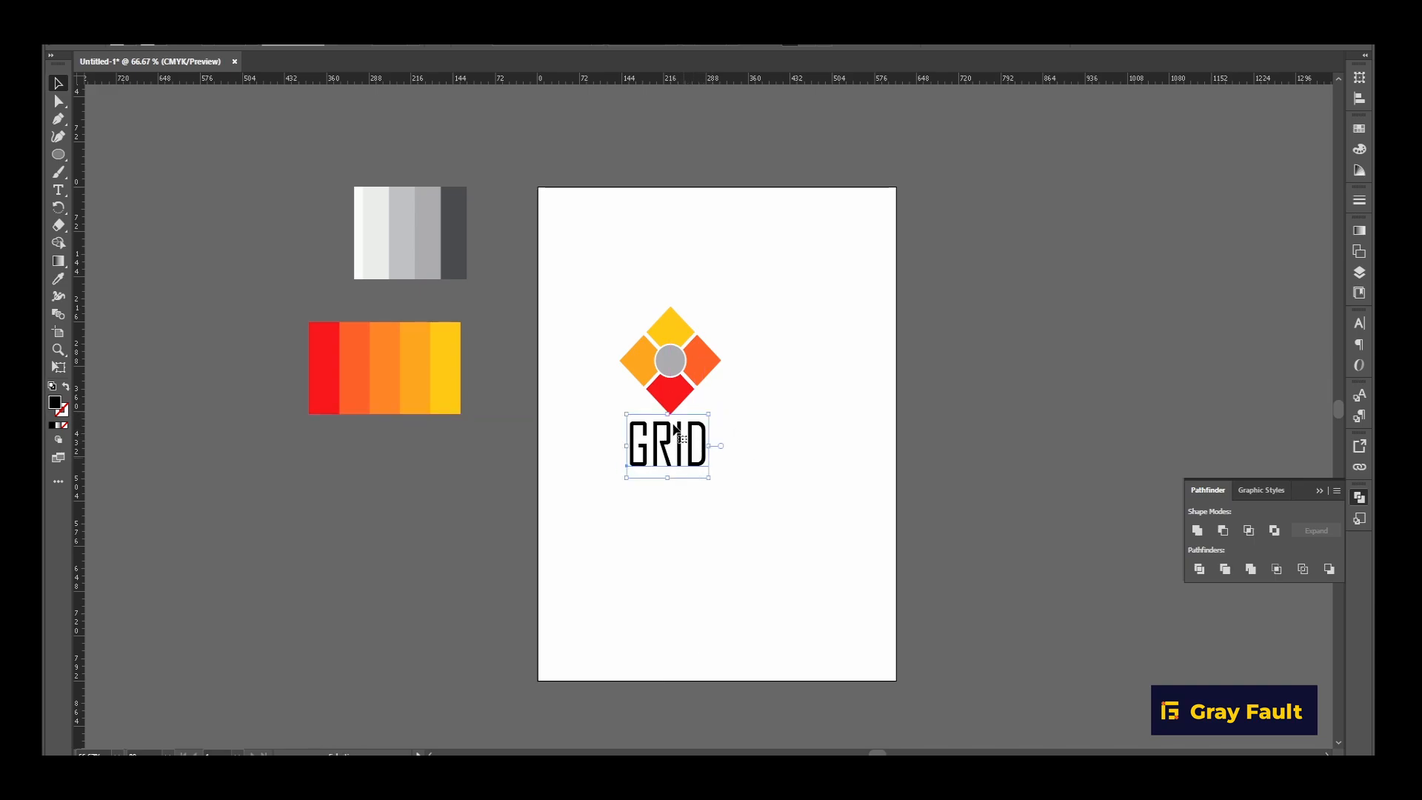
left_click(674, 48)
left_click(630, 70)
mouse_move(713, 460)
left_mouse_down()
mouse_move(706, 480)
mouse_move(762, 397)
mouse_move(688, 472)
mouse_move(700, 477)
left_mouse_up()
left_click_drag(775, 590, 775, 590)
left_click_drag(707, 463, 744, 438)
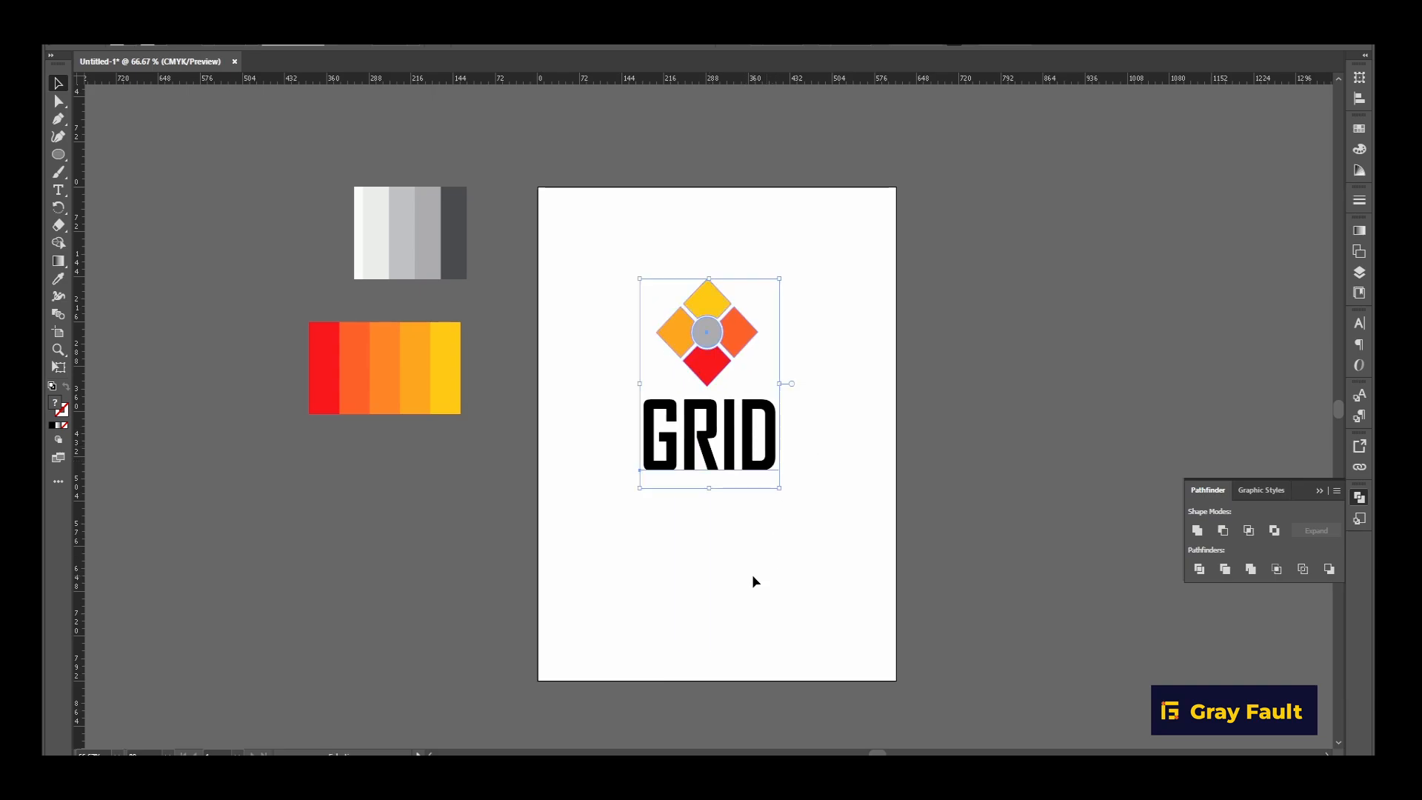
left_click(753, 576)
Move the emblem and GRID text off the artboard's right side, and bring only the emblem back to the artboard's upper-left area.
left_click(713, 341)
left_click_drag(815, 564, 815, 565)
left_click_drag(753, 455, 1021, 388)
left_click(1020, 567)
left_click_drag(985, 274, 627, 328)
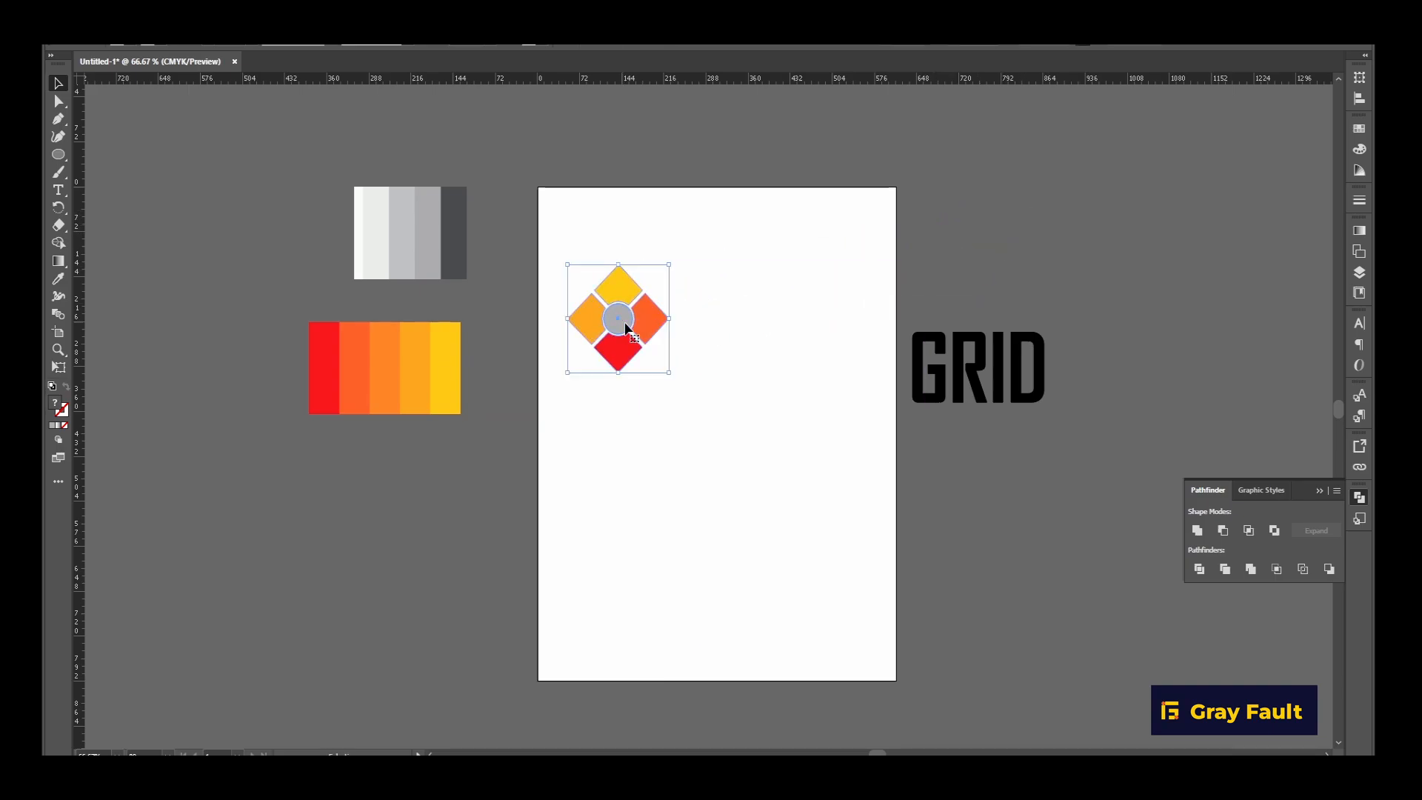
Scale the diamond emblem up to about twice its size, placing it in the upper middle of the artboard.
key("a")
key("v")
left_click_drag(669, 265, 677, 406)
Place a copy of the black GRID text inside the emblem's gray circle, shrinking it to fit and centring it.
left_click(1029, 381)
left_click_drag(1005, 411, 730, 409)
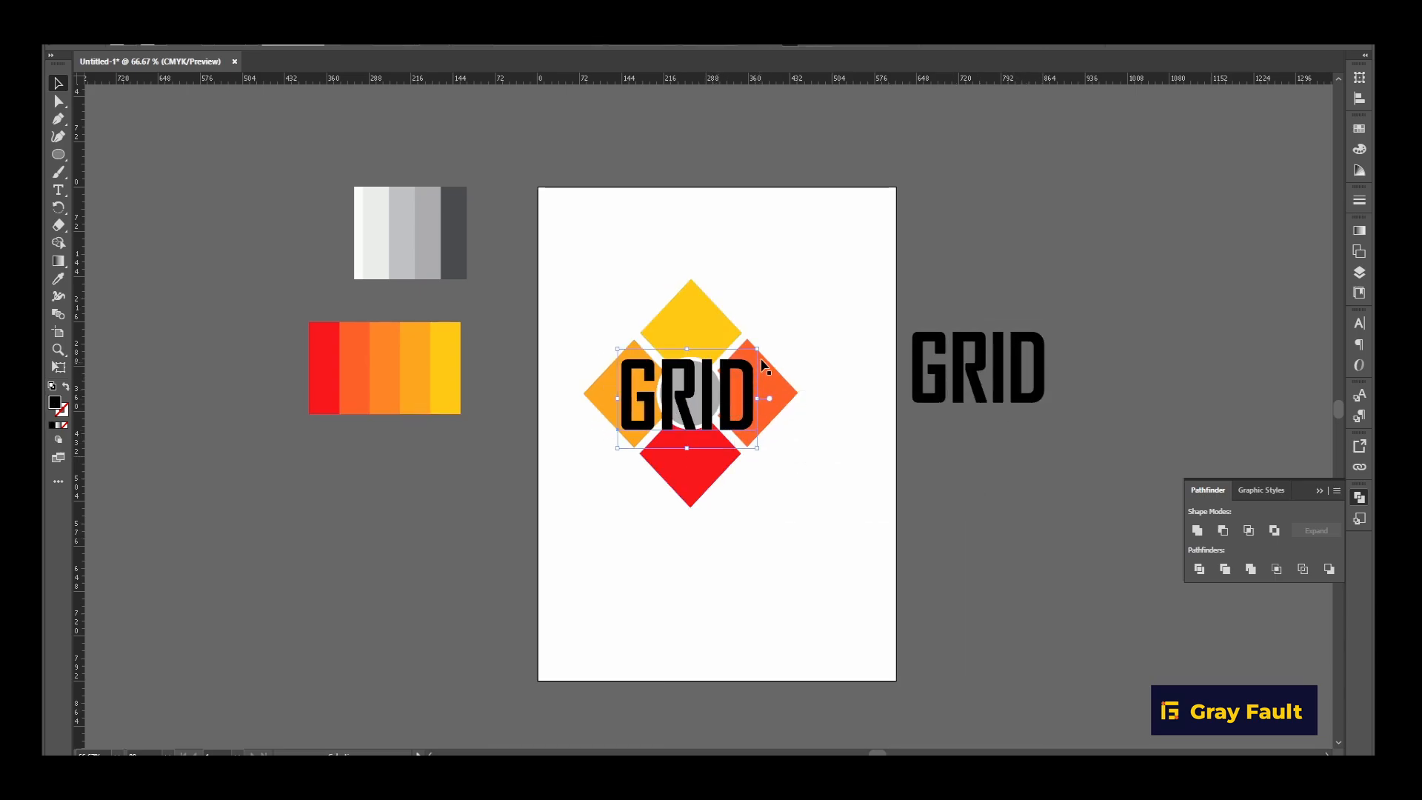
left_click_drag(757, 352, 684, 411)
scroll(708, 394, "up", 1)
scroll(708, 393, "up", 1)
left_click_drag(807, 585, 807, 585)
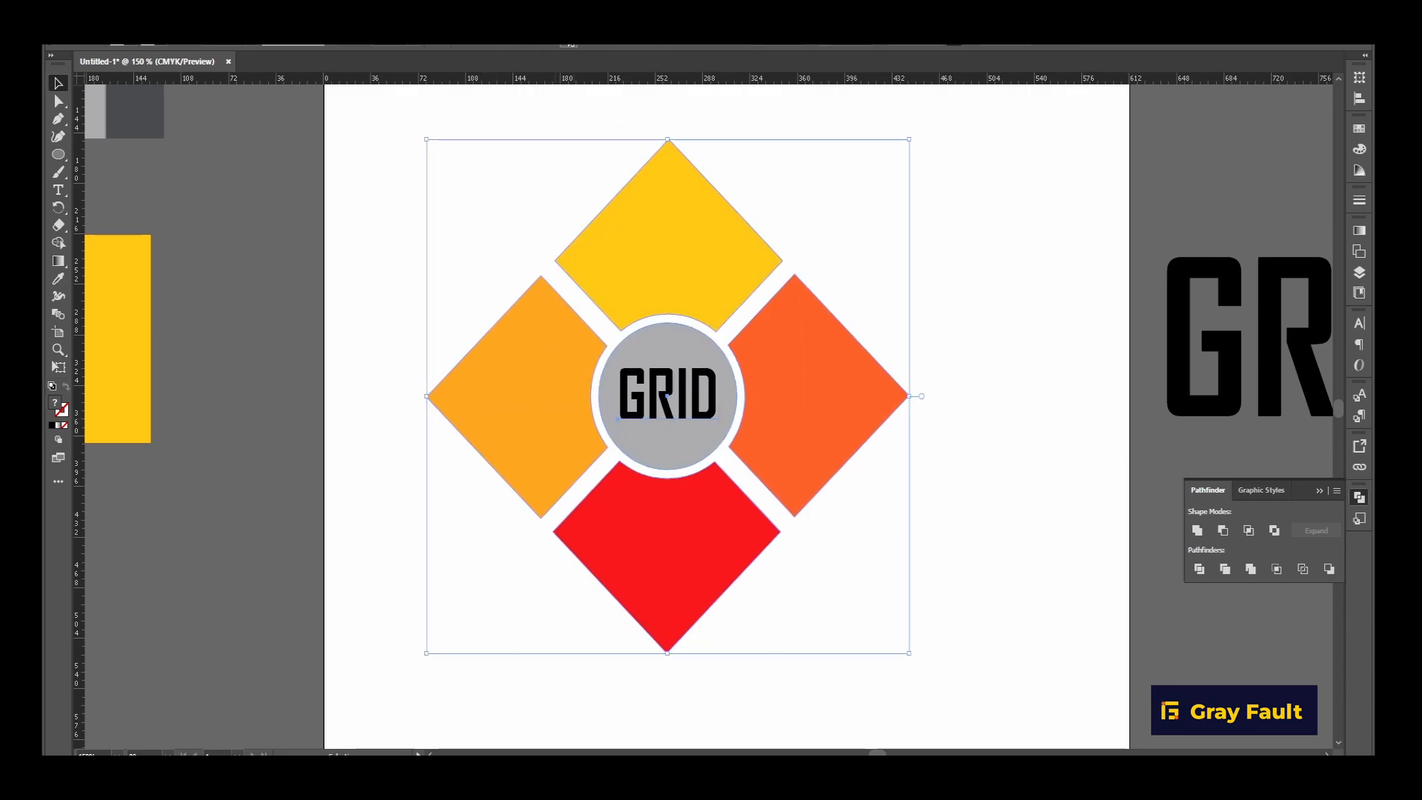
Recolour the GRID text inside the gray circle with the yellow sampled from the warm palette's last swatch, and deselect it.
left_click(880, 295)
left_click(704, 400)
left_click(57, 282)
left_click(125, 314)
left_click(60, 83)
left_click(247, 219)
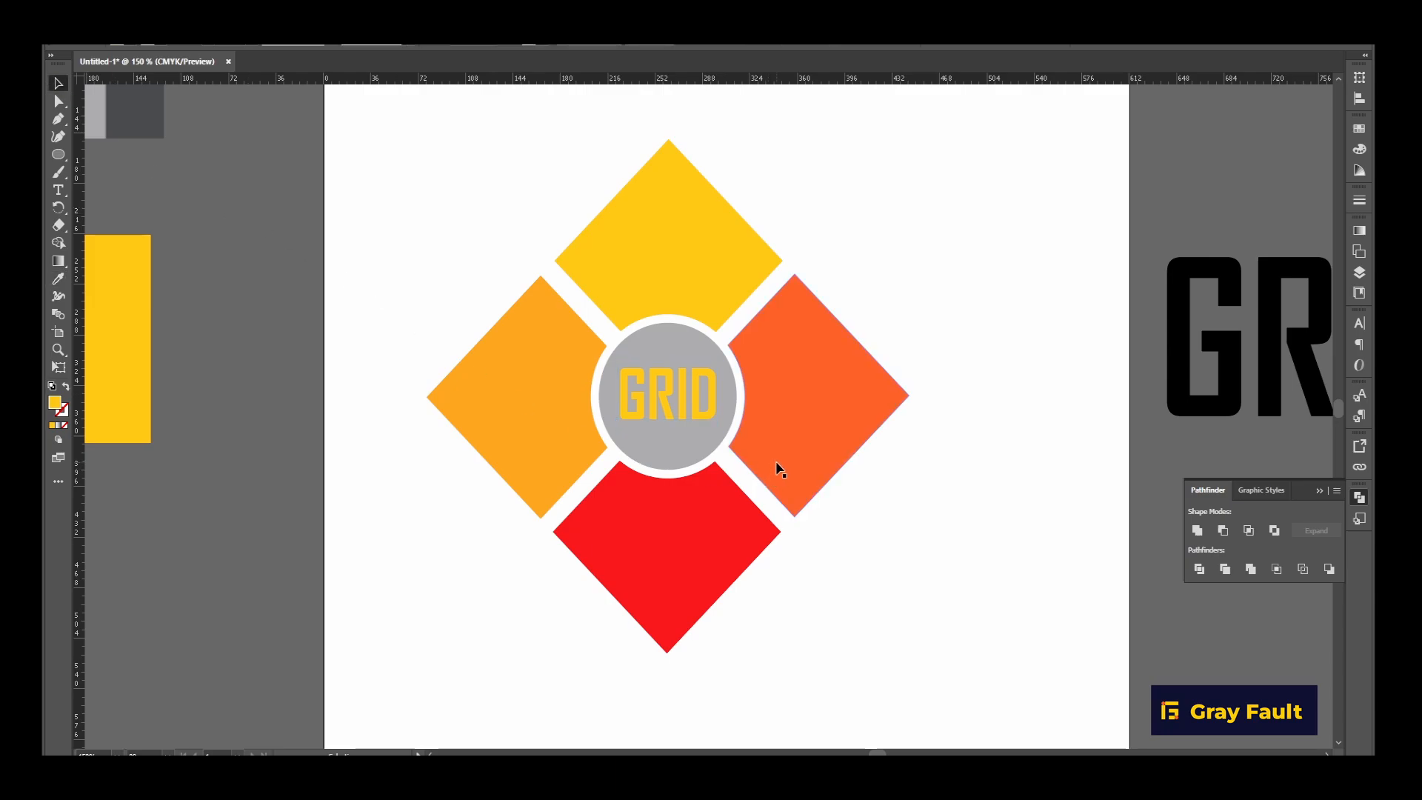
Duplicate the emblem without its text outside the artboard, scale it to about a third, and place it centred above the black GRID text.
scroll(777, 468, "down", 3)
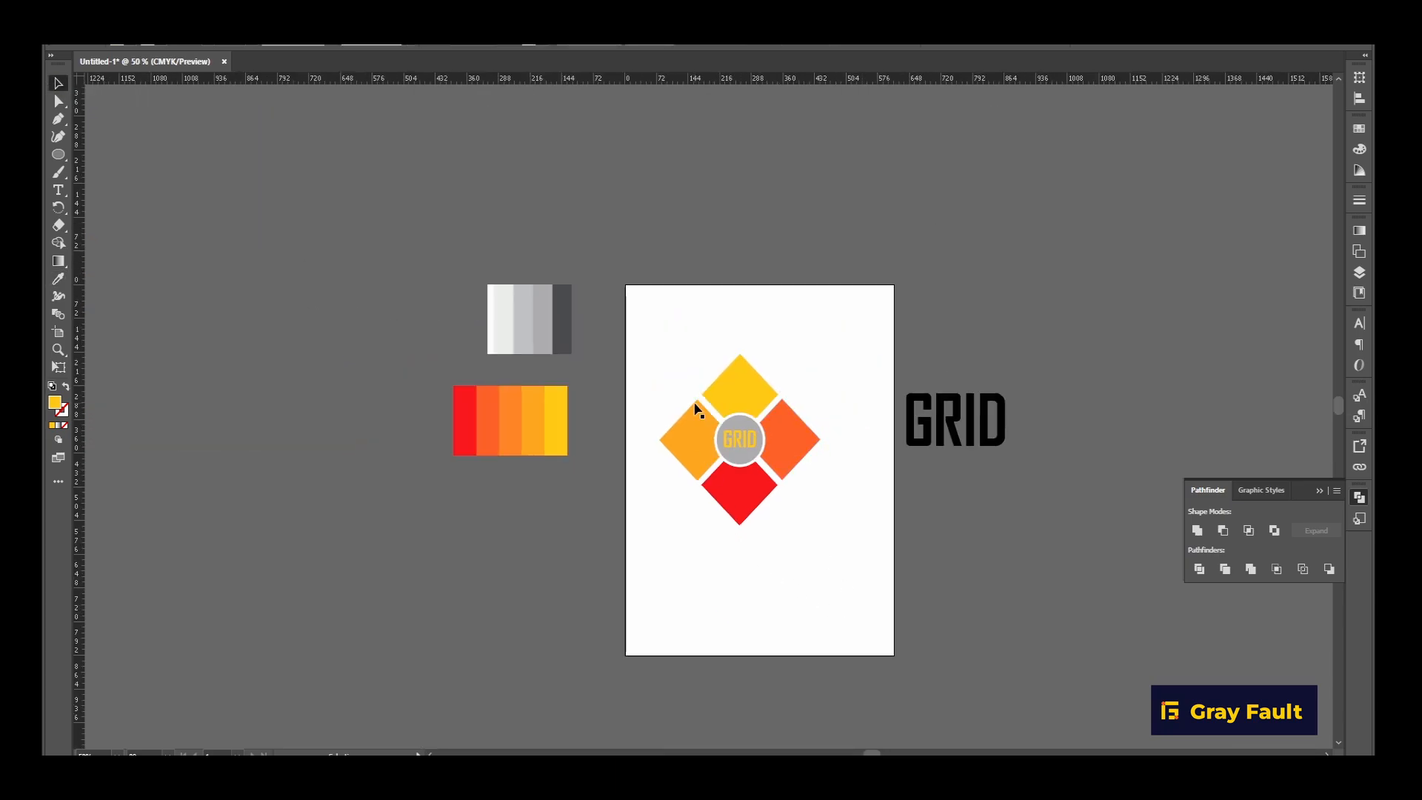
left_click(748, 396)
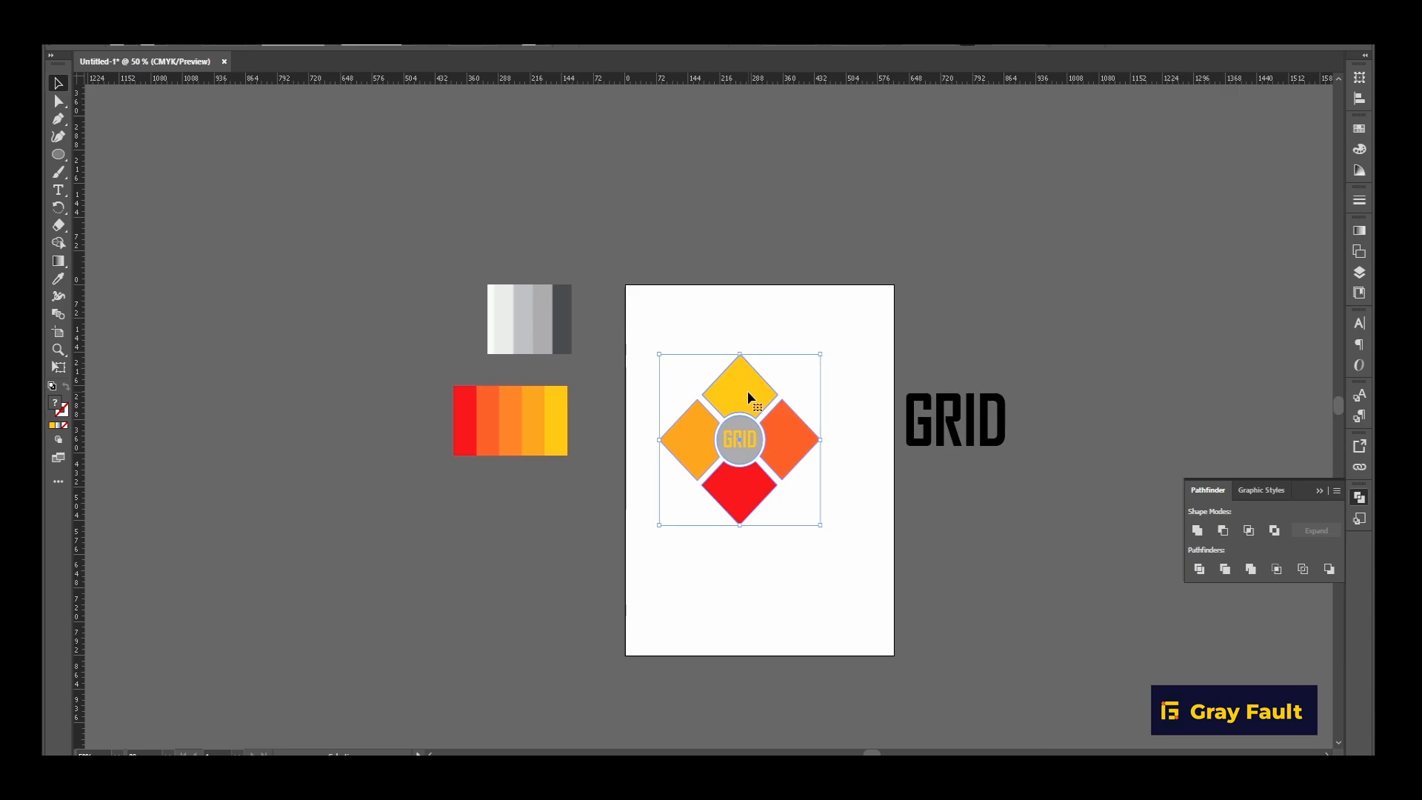
left_click_drag(748, 392, 963, 256)
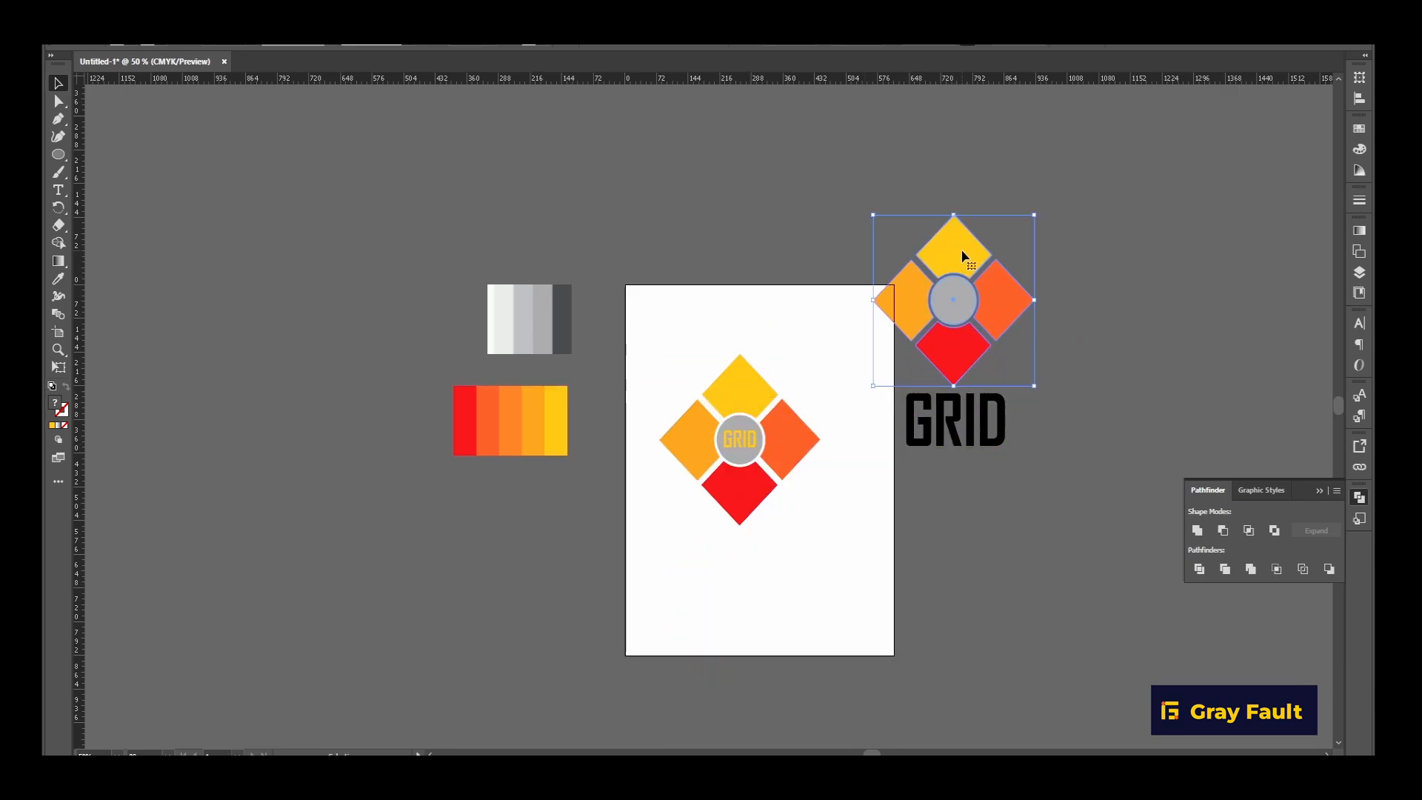
left_click_drag(1034, 213, 990, 282)
left_click_drag(930, 348, 1067, 433)
left_click_drag(1114, 368, 1087, 396)
left_click_drag(1046, 448, 1044, 426)
left_click_drag(1084, 371, 1069, 395)
left_click_drag(1037, 419, 954, 355)
Copy the small emblem and black GRID text to the artboard's lower part, and place the copied text directly right of its emblem.
left_click_drag(925, 303, 1038, 483)
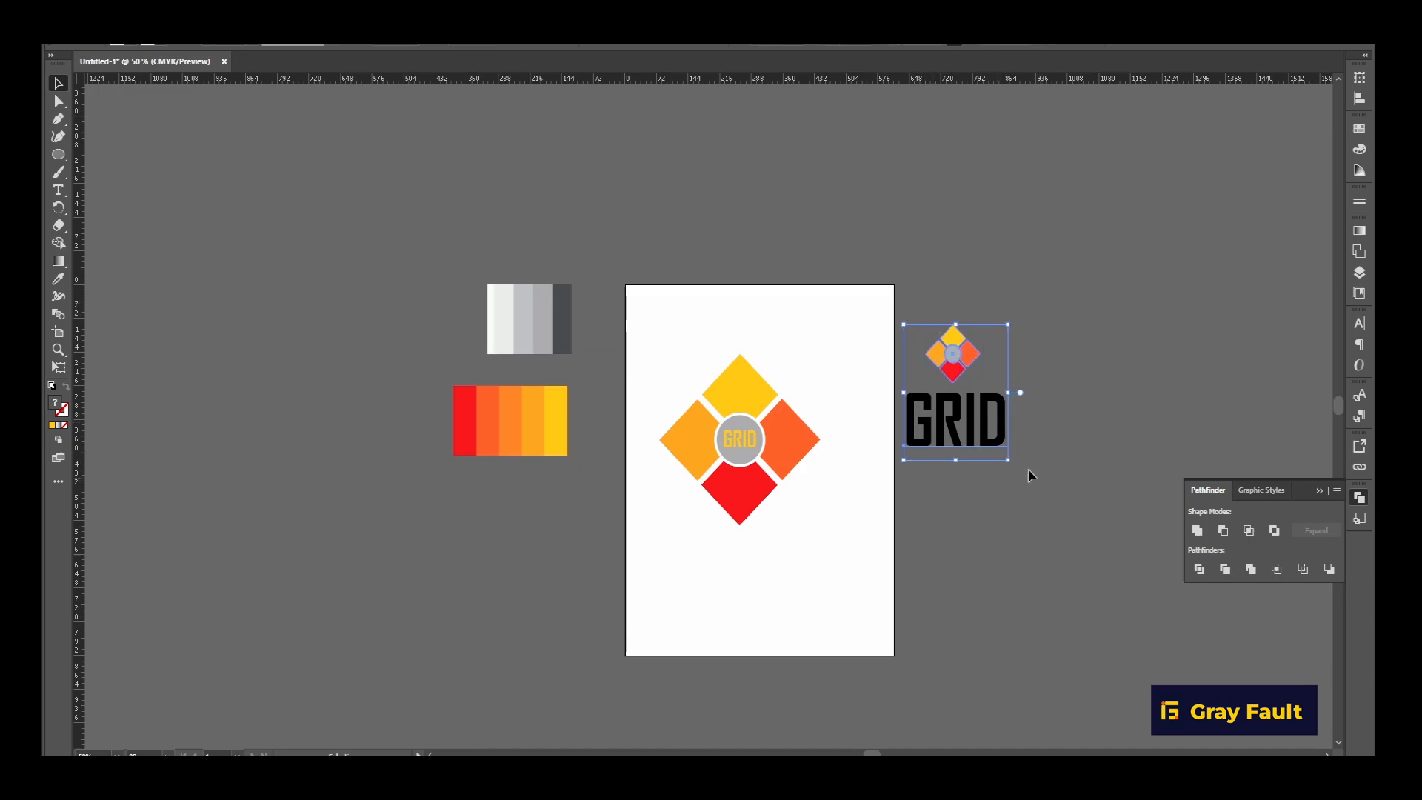
left_click_drag(964, 427, 851, 590)
left_click(886, 620)
left_click_drag(697, 568, 844, 587)
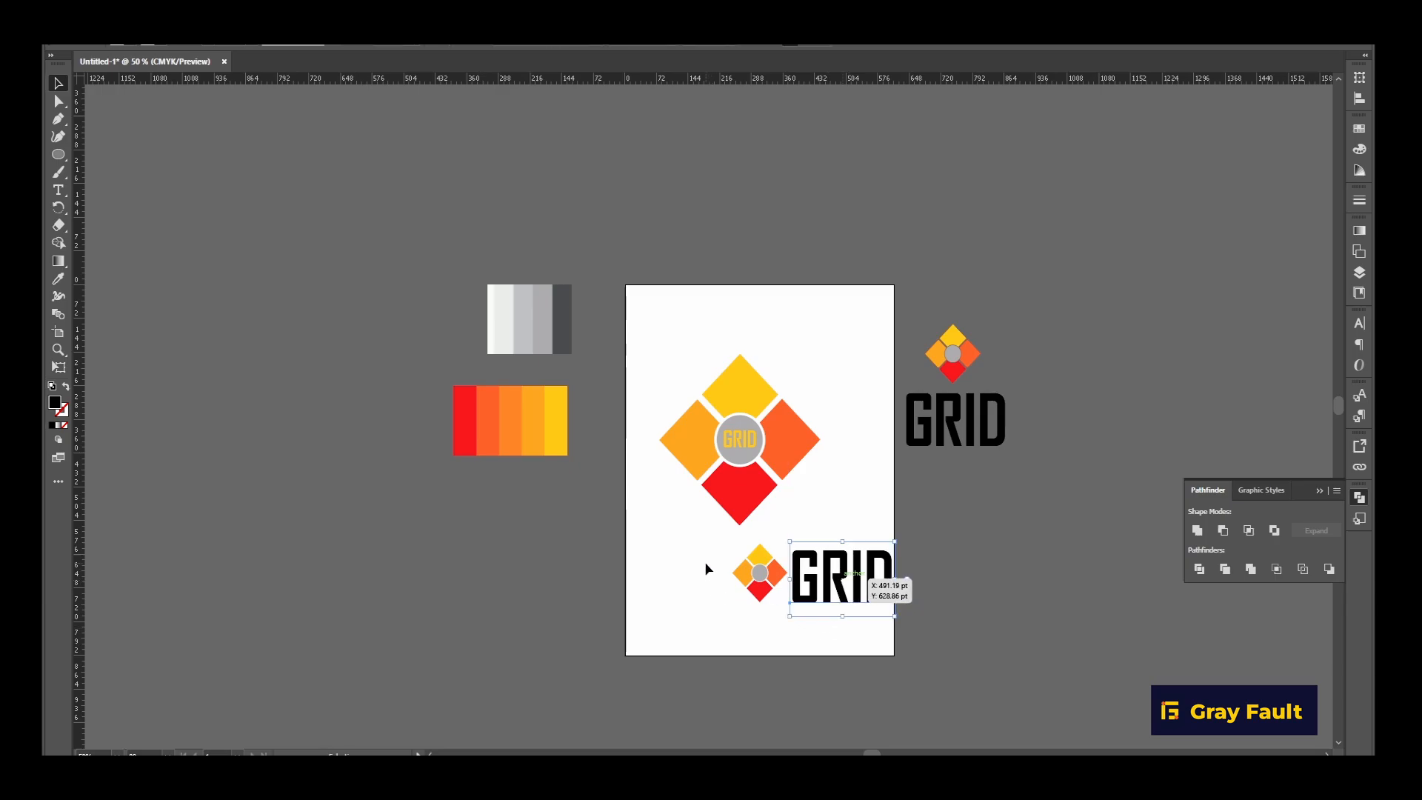